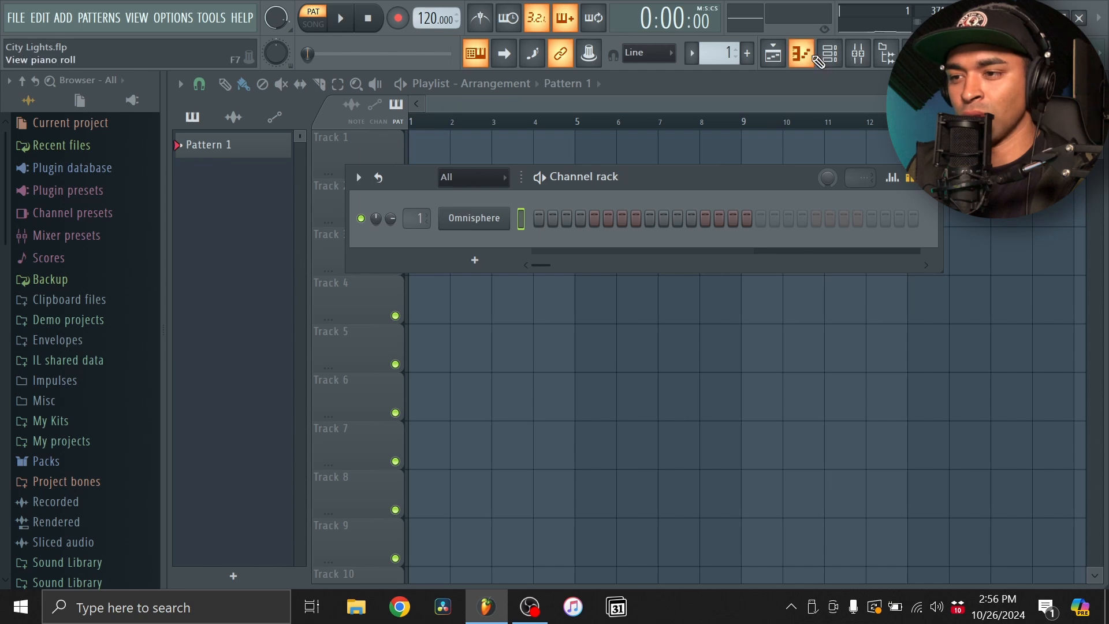
# - Open Omnisphere's piano roll and draw a one-bar melody of consecutive F#5, A5, C#6, D6 and C#6 notes, then play it
pyautogui.click(814, 57)
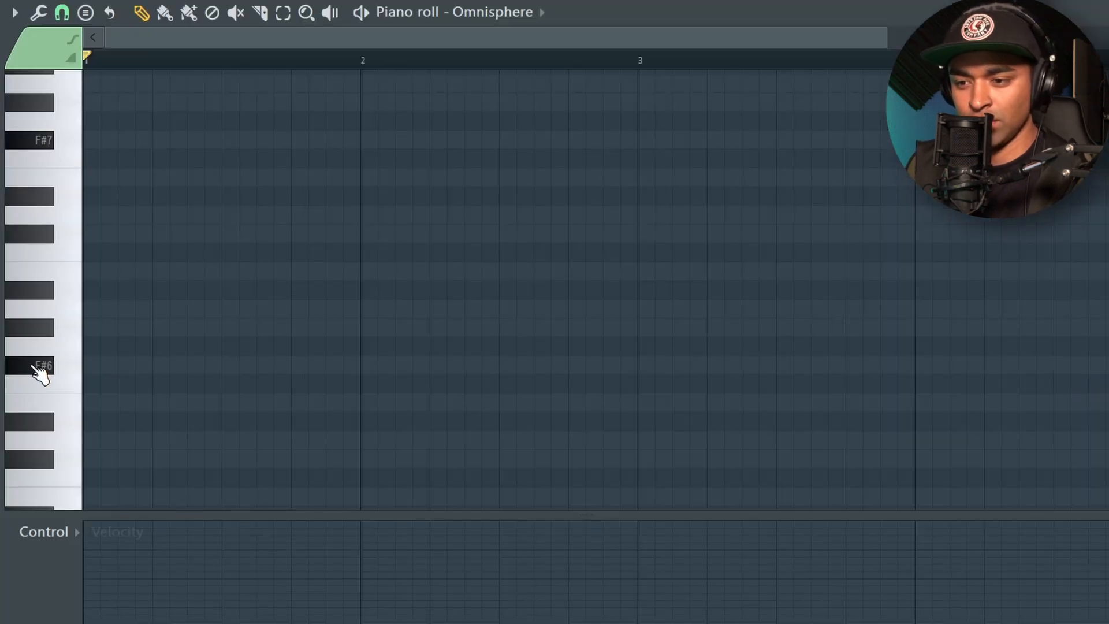
pyautogui.scroll(-3, 39, 370)
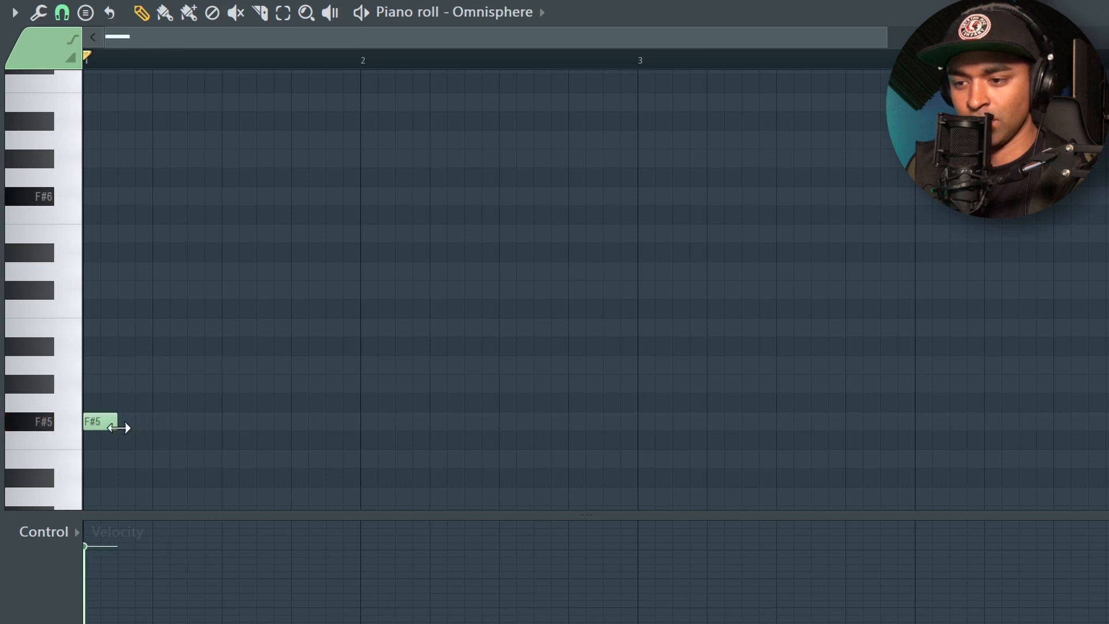
pyautogui.click(120, 365)
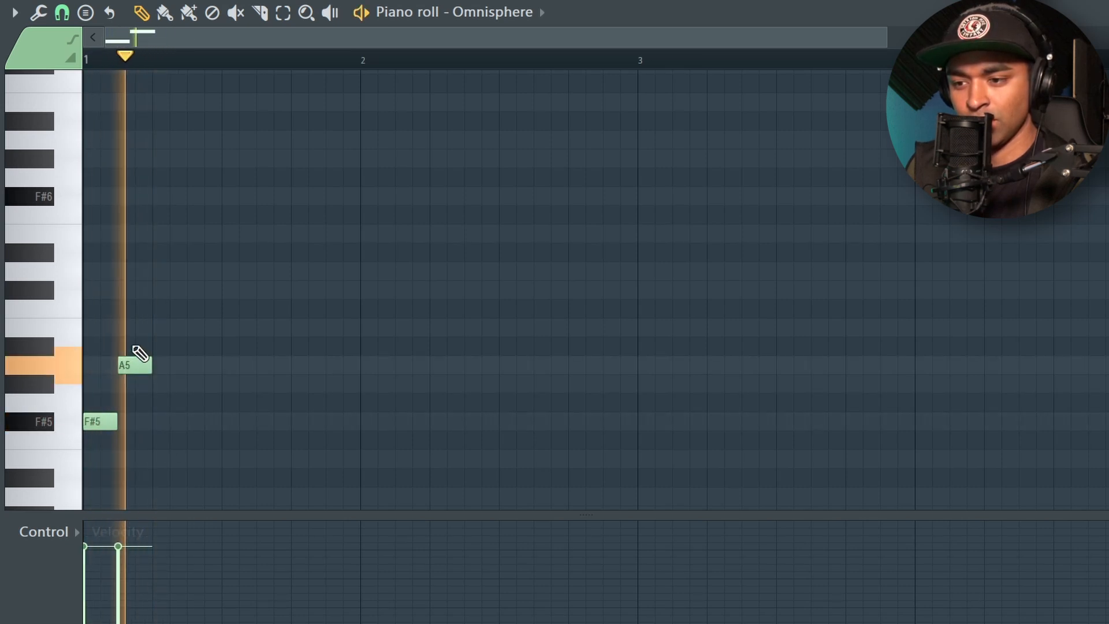
pyautogui.click(153, 290)
pyautogui.moveTo(187, 290); pyautogui.dragTo(221, 292)
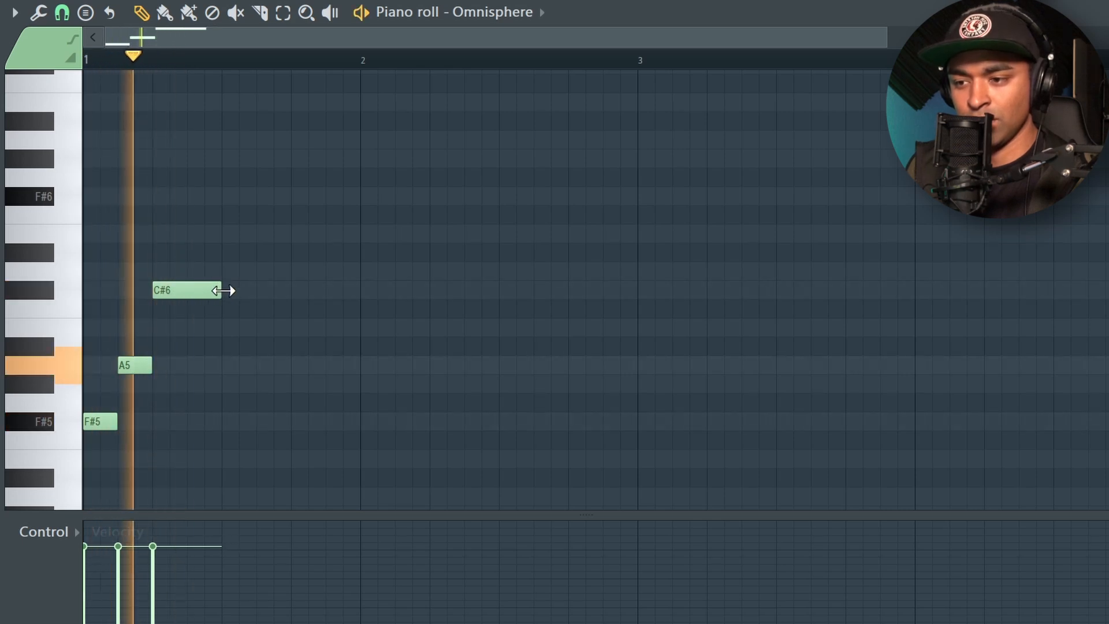
pyautogui.click(224, 271)
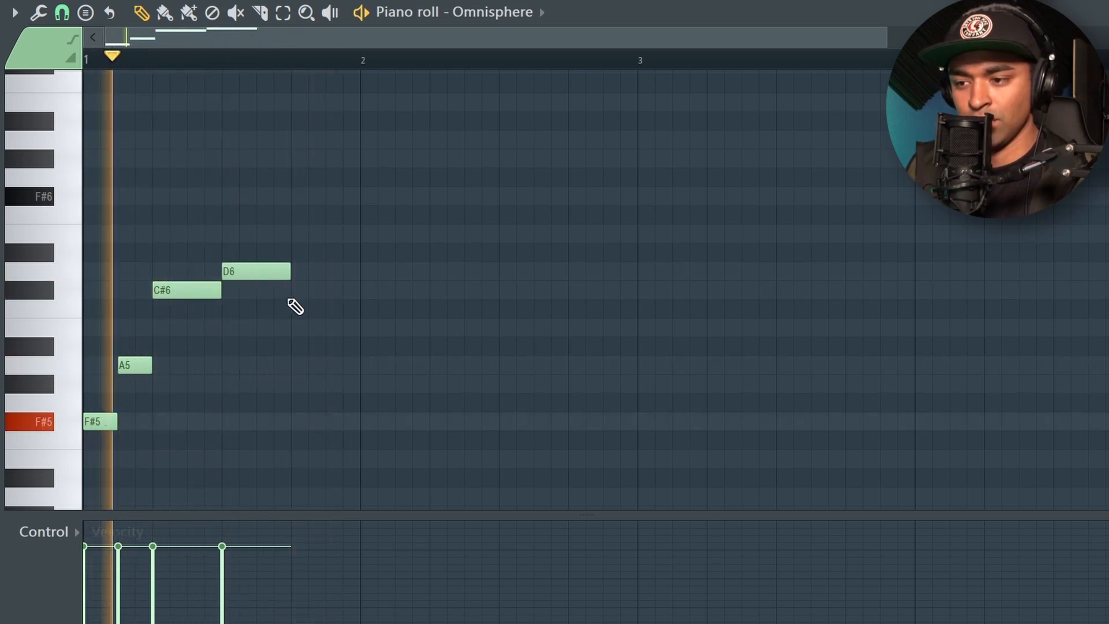
pyautogui.click(300, 290)
pyautogui.press('space')
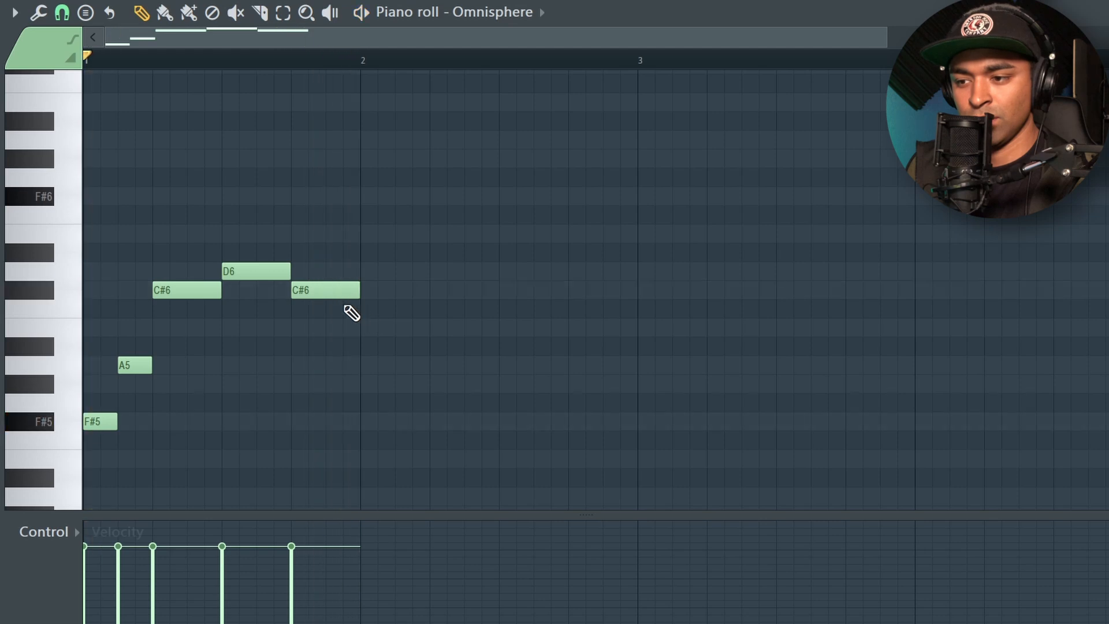
pyautogui.press('space')
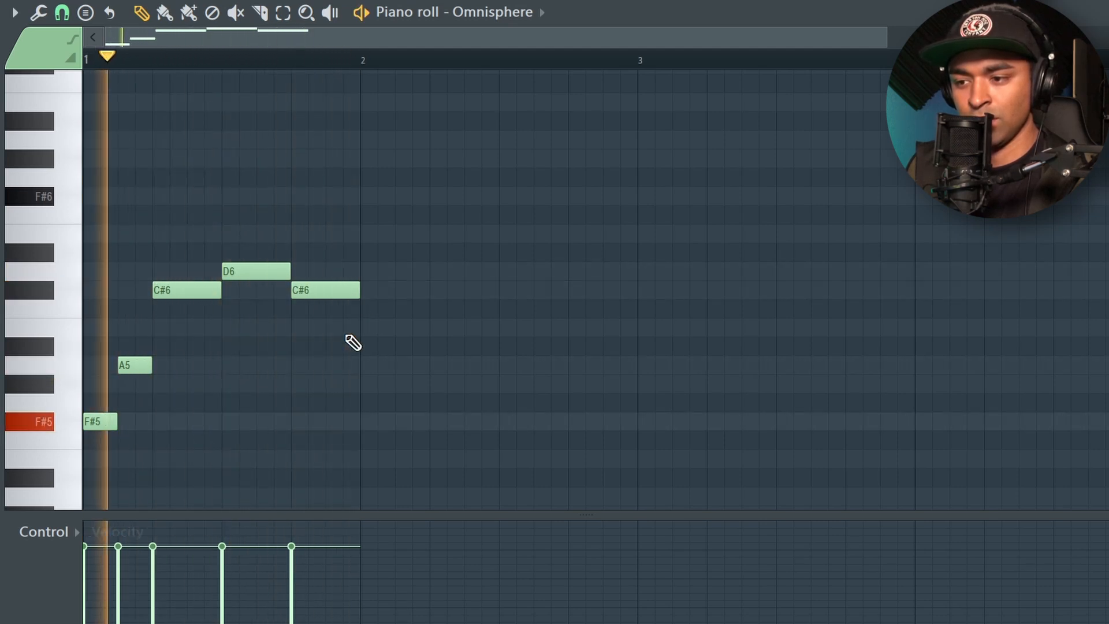
# - Duplicate the one-bar melody until it fills eight bars, leaving the notes deselected
pyautogui.hotkey('ctrl', 'b')
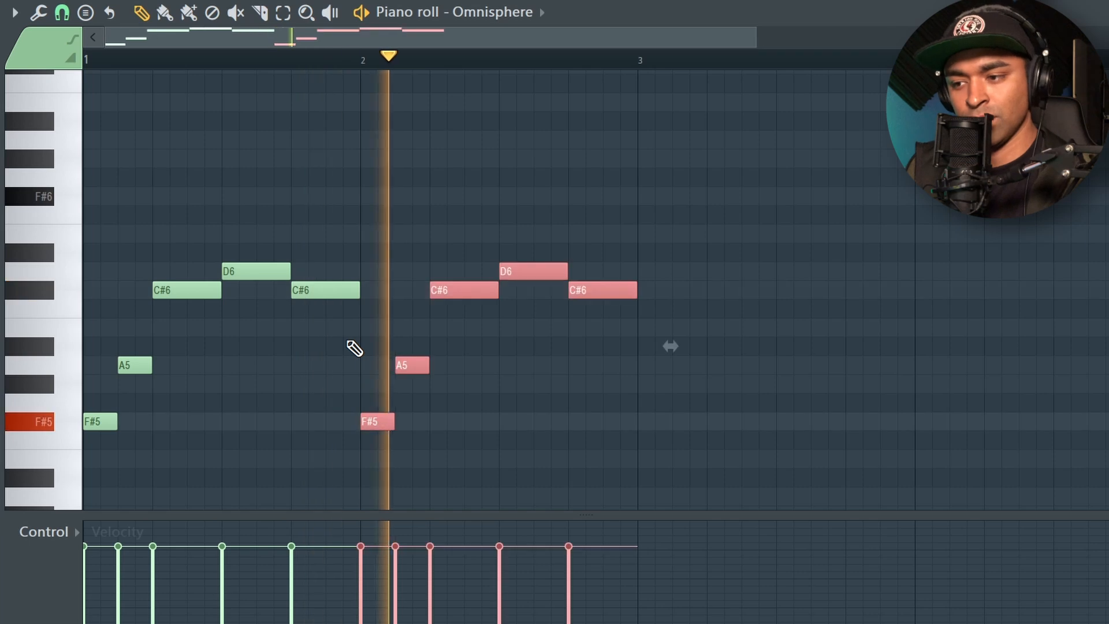
pyautogui.hotkey('ctrl', 'b')
pyautogui.hotkey('ctrl', 'b')
pyautogui.hotkey('ctrl', 'd')
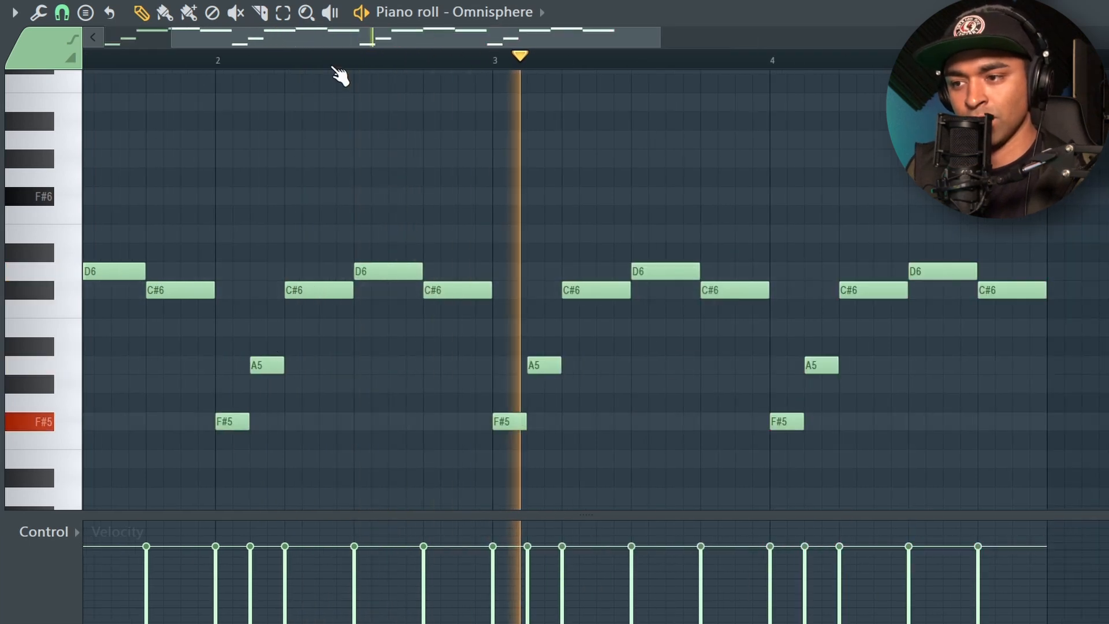
pyautogui.scroll(-3, 387, 225)
pyautogui.hotkey('ctrl', 'b')
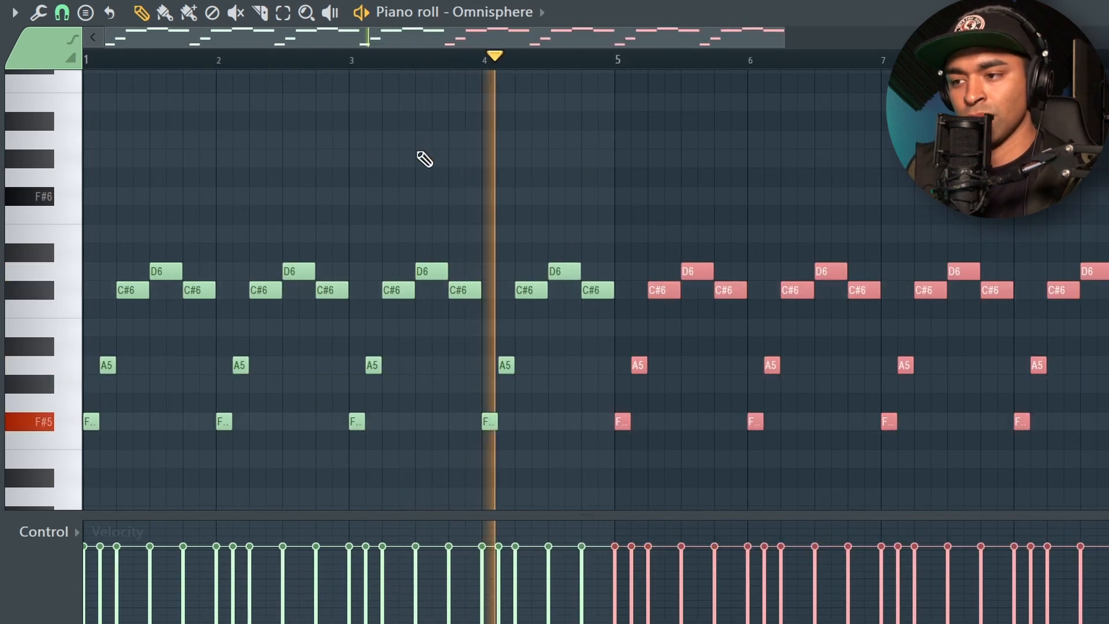
pyautogui.hotkey('ctrl', 'd')
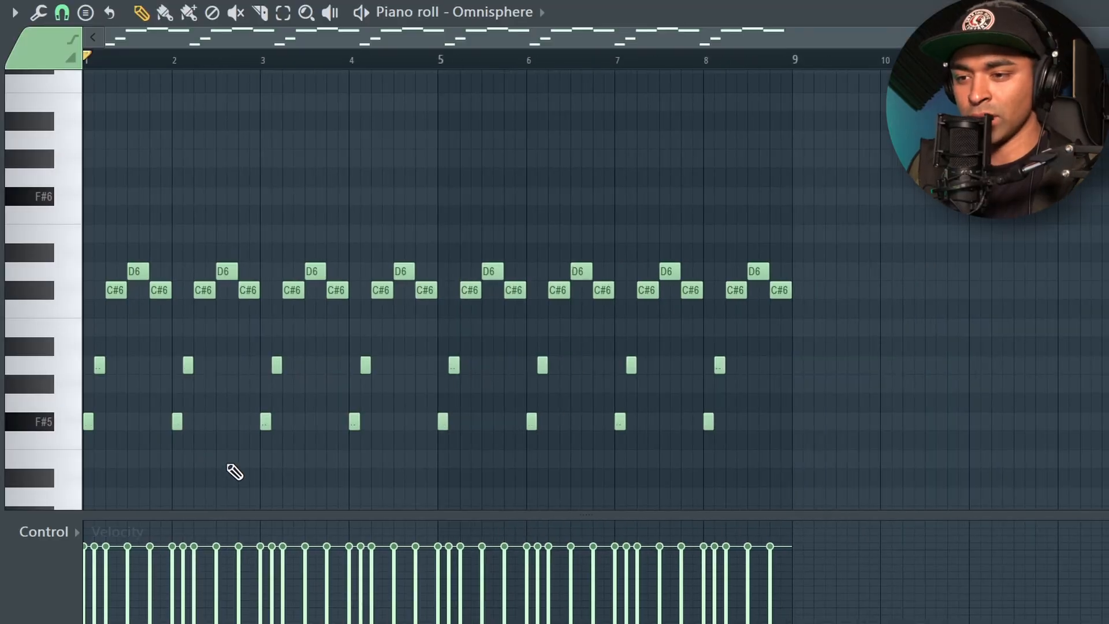
# - Draw half-bar counter-melody notes below the melody: C#5 and overlapping E5 in bar 1, B4 and overlapping D5 in bar 2
pyautogui.scroll(-5, 156, 260)
pyautogui.click(106, 231)
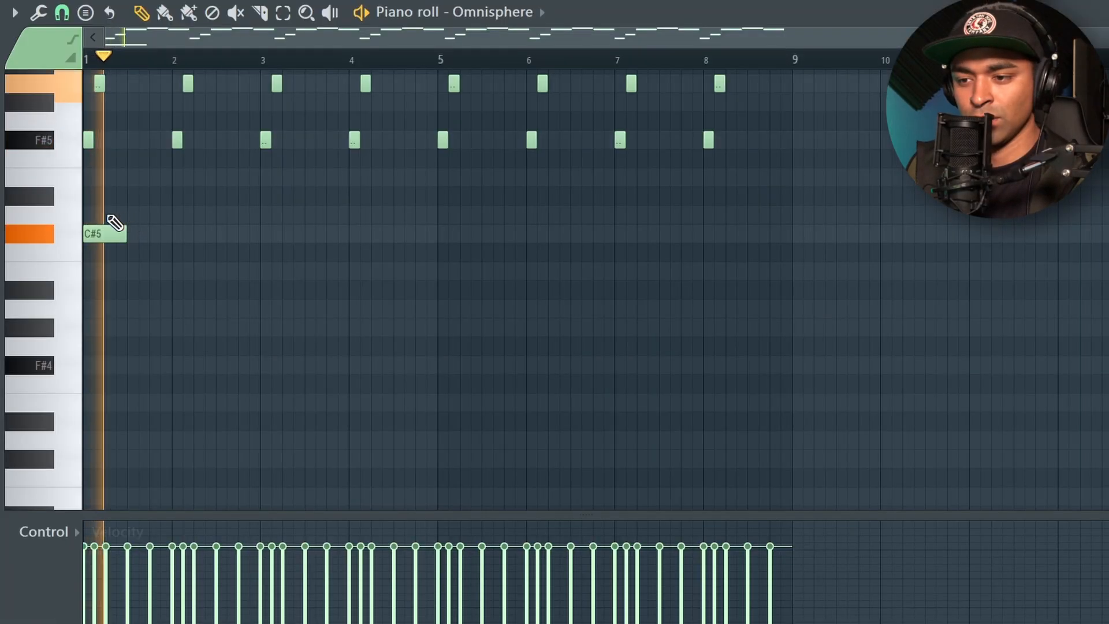
pyautogui.click(124, 214)
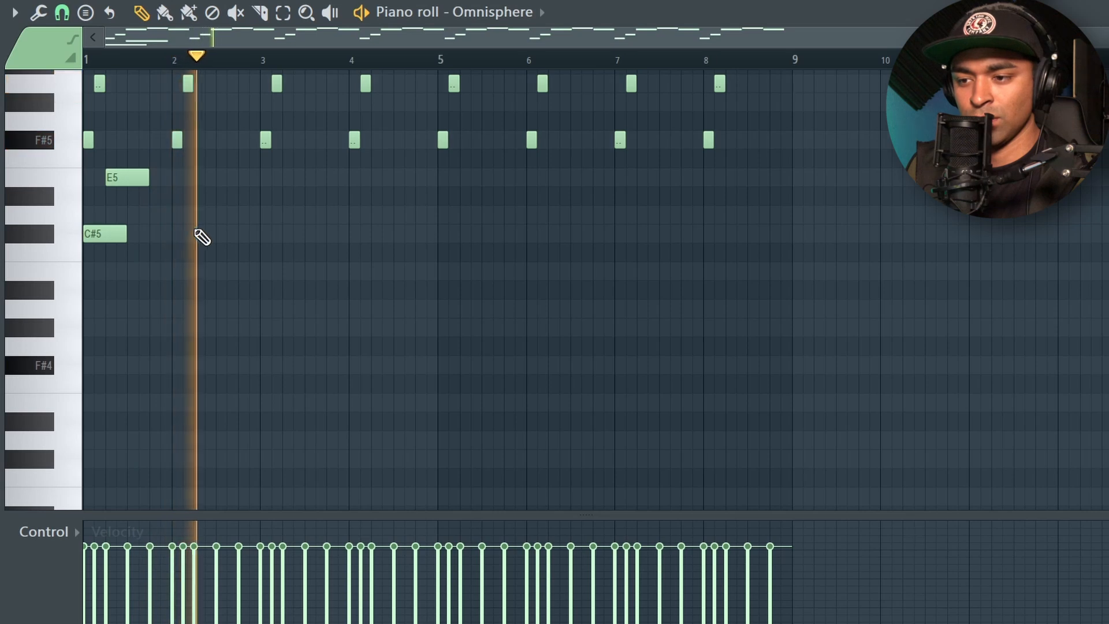
pyautogui.click(173, 269)
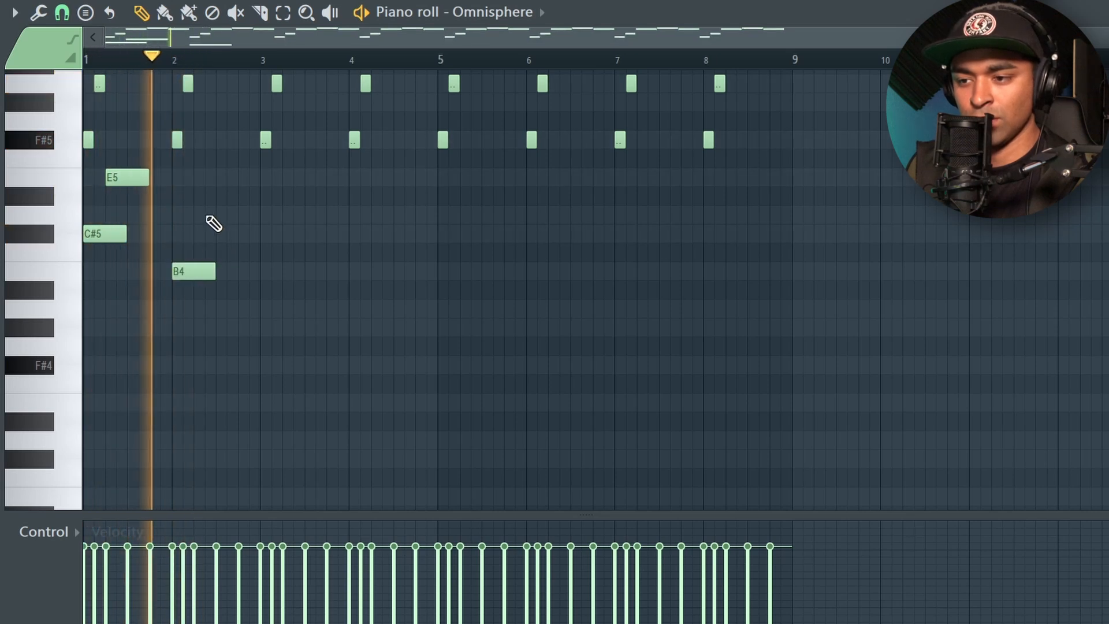
pyautogui.click(234, 215)
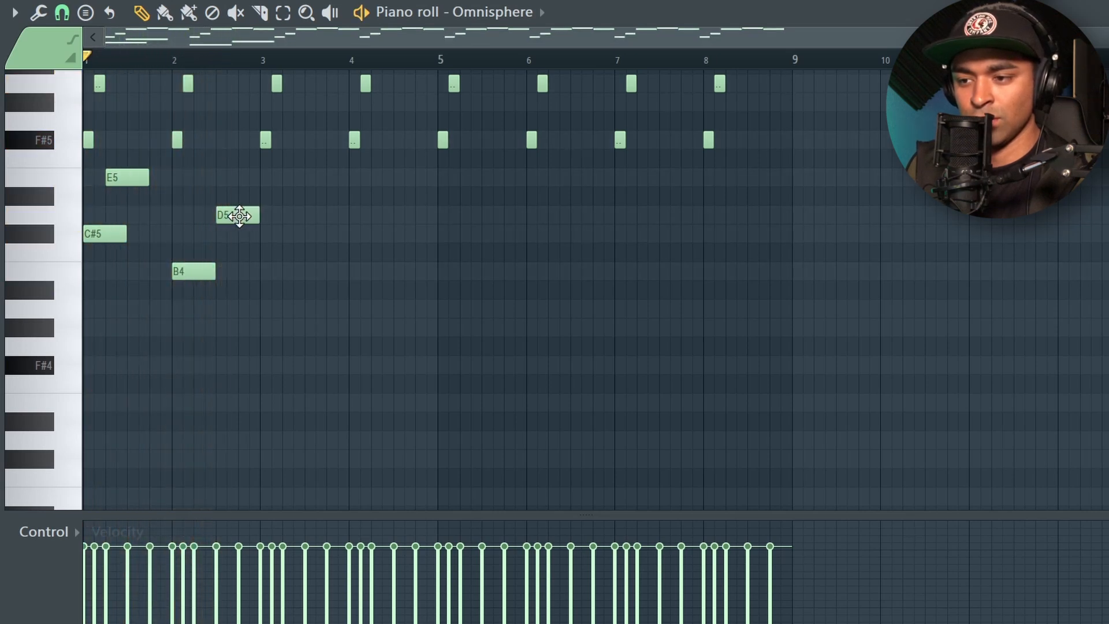
pyautogui.moveTo(239, 216); pyautogui.dragTo(216, 218)
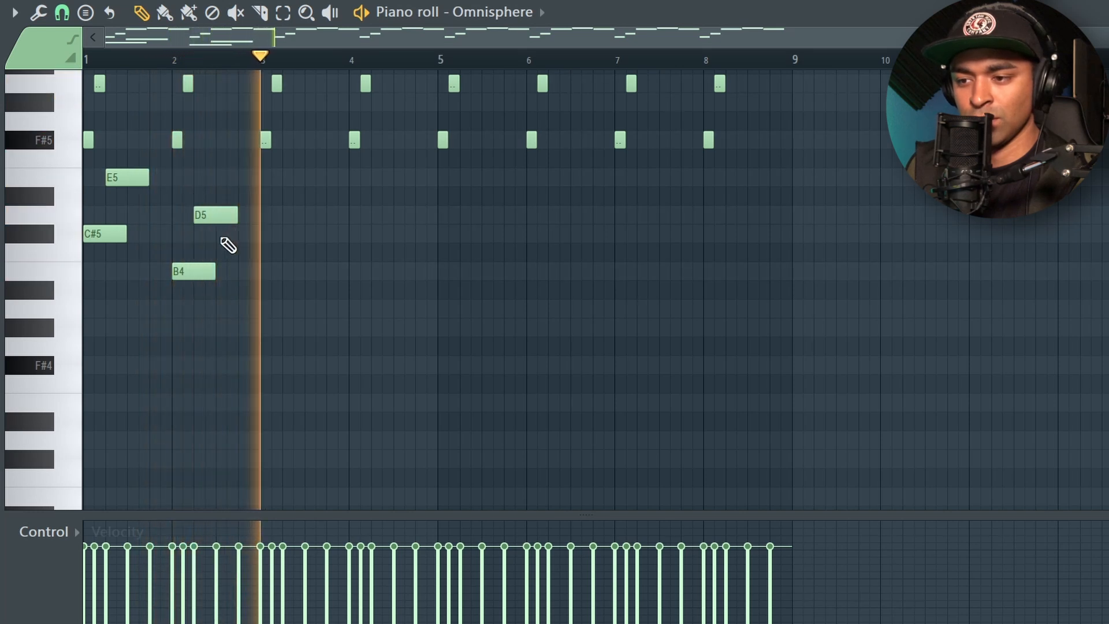
# - Copy the two-bar counter-melody into bars 3–4, then copy those four bars into bars 5–8
pyautogui.moveTo(276, 316); pyautogui.dragTo(294, 189)
pyautogui.keyDown('ctrl'); pyautogui.click(268, 55); pyautogui.keyUp('ctrl')
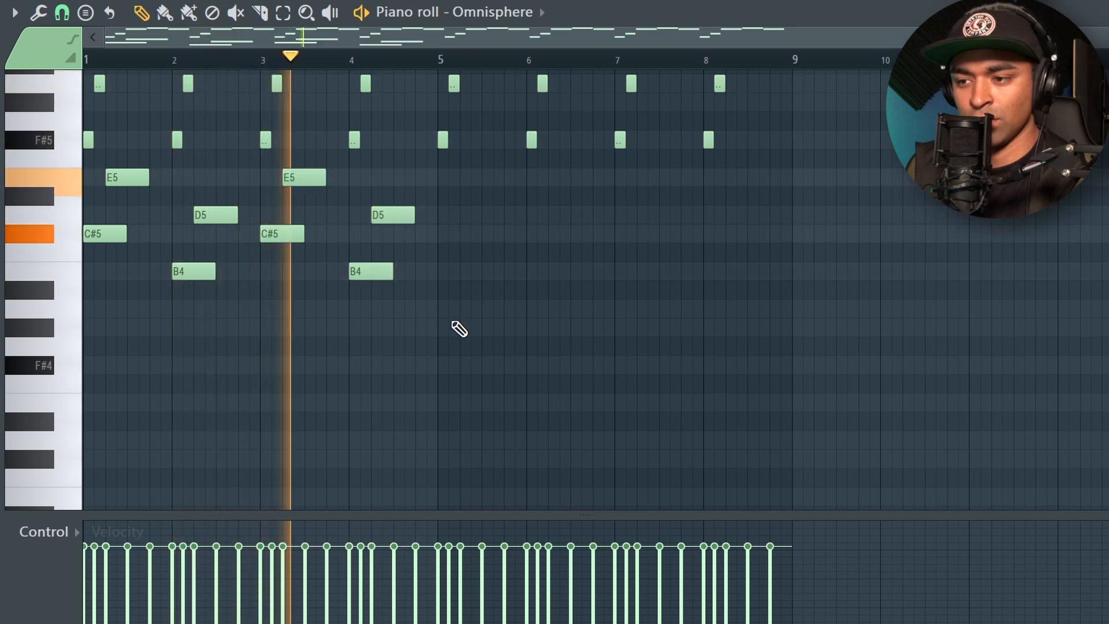
pyautogui.moveTo(462, 334); pyautogui.dragTo(92, 190)
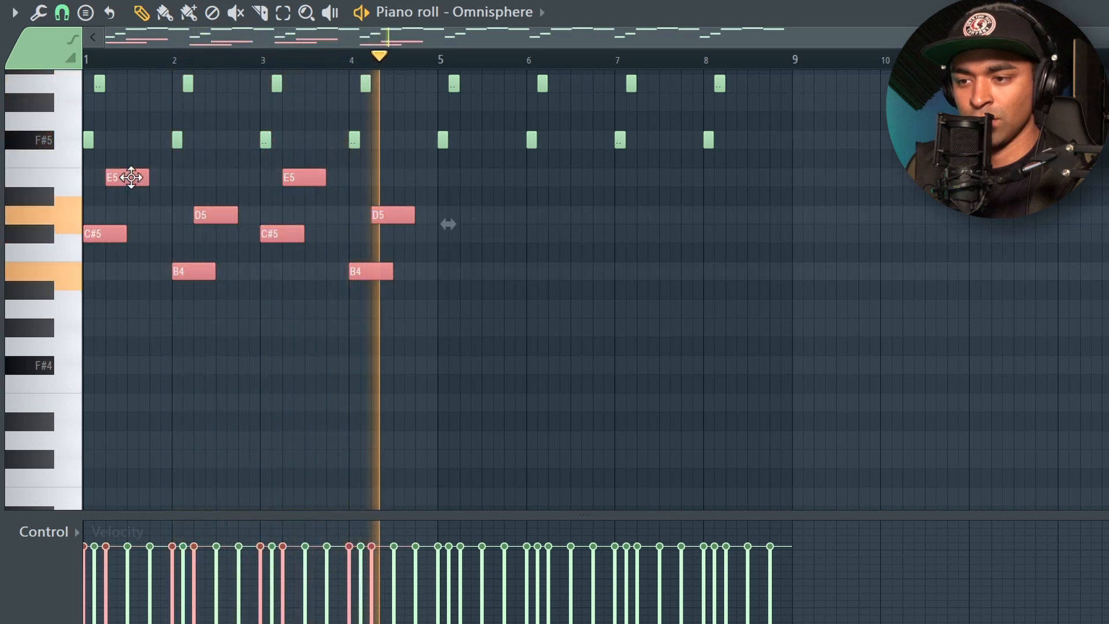
pyautogui.keyDown('shift'); pyautogui.moveTo(131, 177); pyautogui.dragTo(487, 176); pyautogui.keyUp('shift')
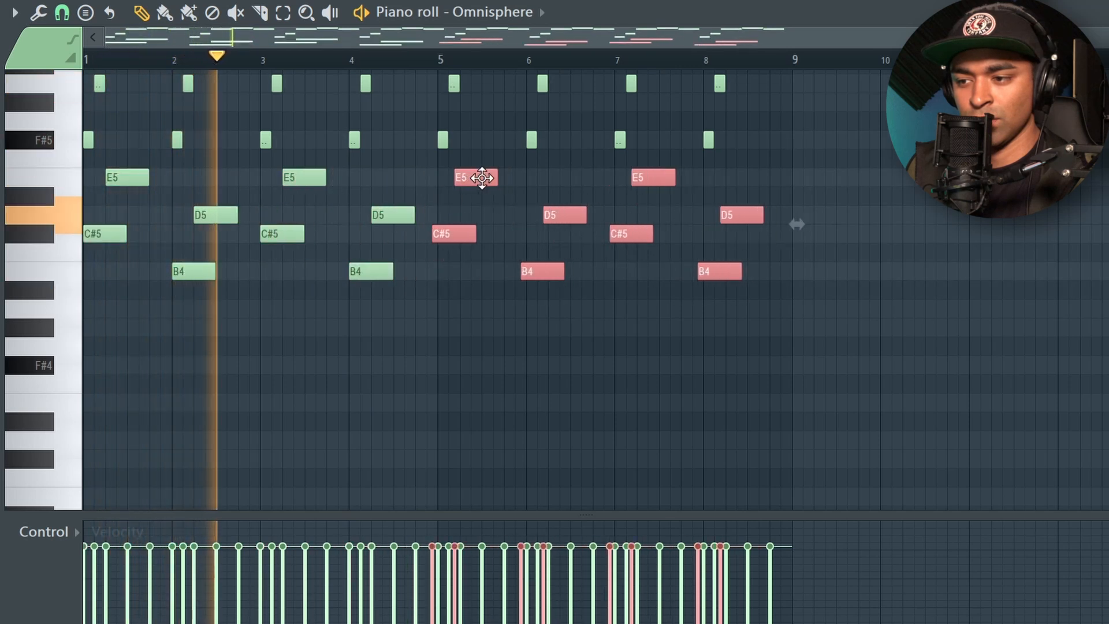
pyautogui.keyDown('ctrl'); pyautogui.click(462, 68); pyautogui.keyUp('ctrl')
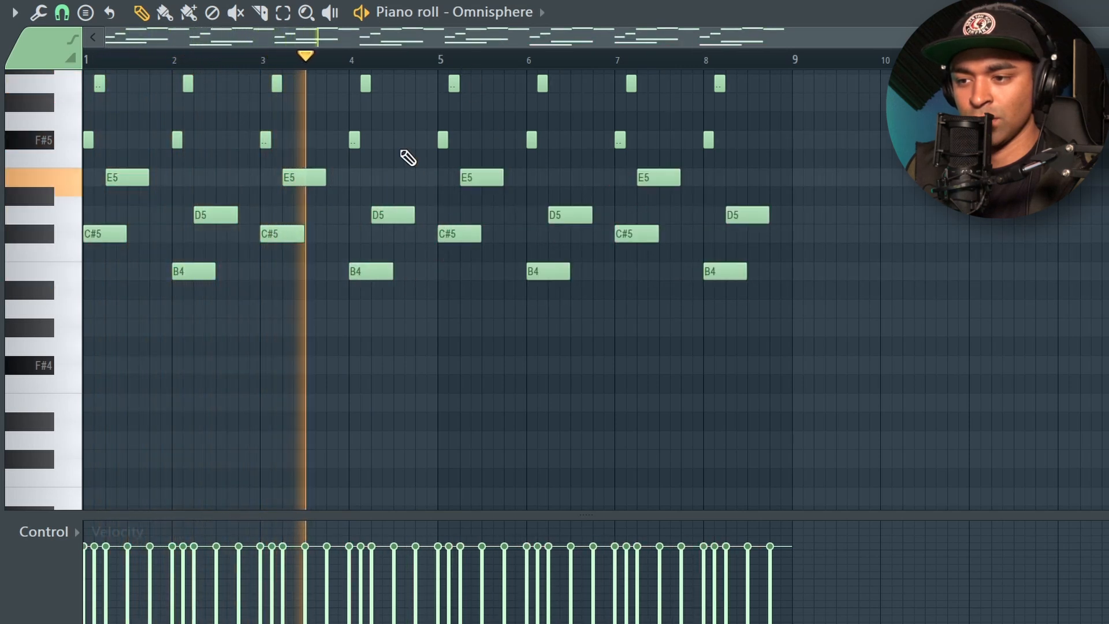
# - Lower the counter-melody's D5 notes in bars 2, 4, 6 and 8 to C#5
pyautogui.scroll(3, 354, 237)
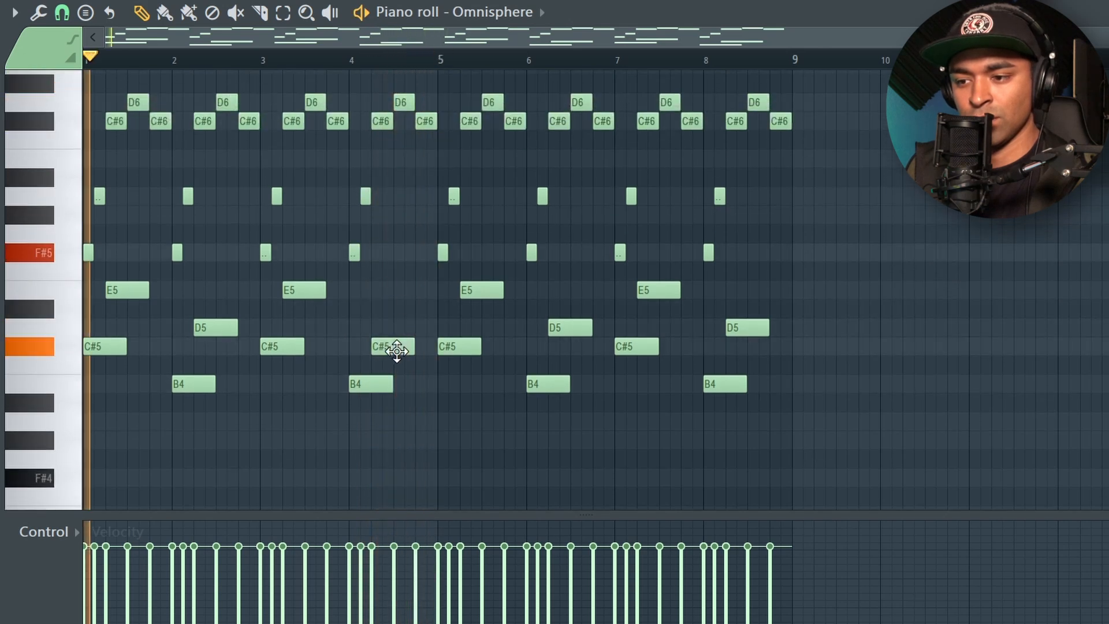
pyautogui.moveTo(211, 326); pyautogui.dragTo(213, 349)
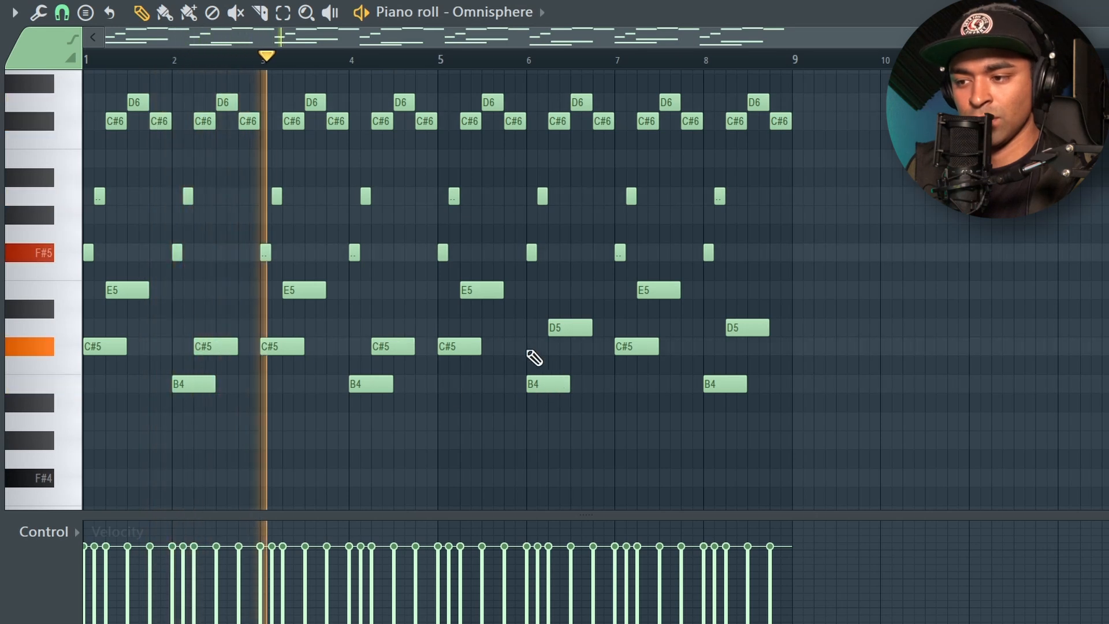
pyautogui.moveTo(566, 328); pyautogui.dragTo(566, 348)
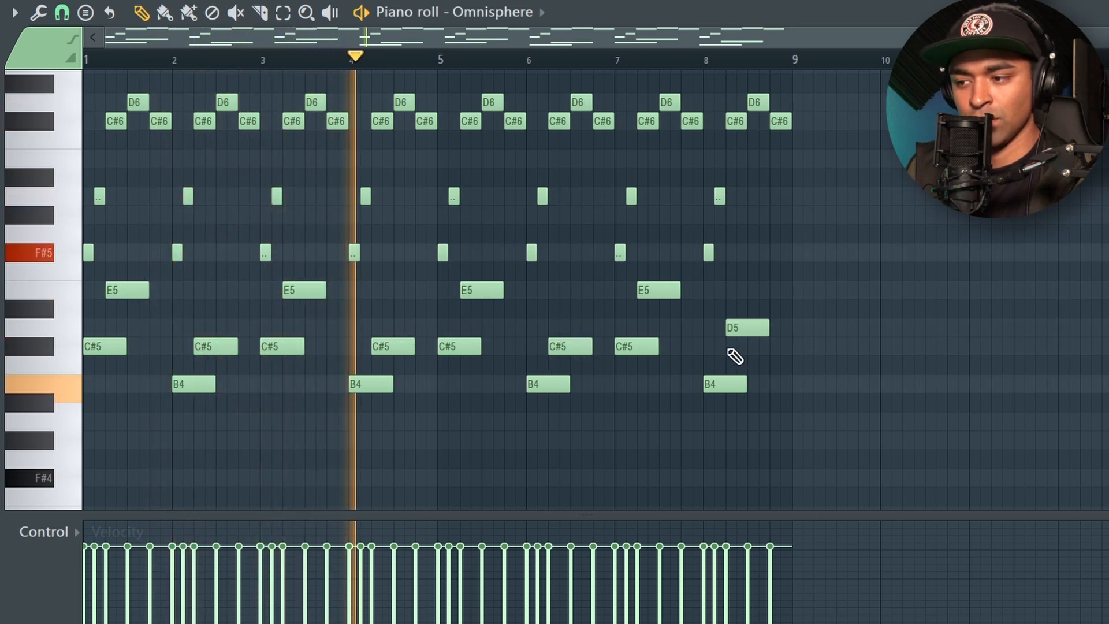
pyautogui.moveTo(735, 328); pyautogui.dragTo(735, 348)
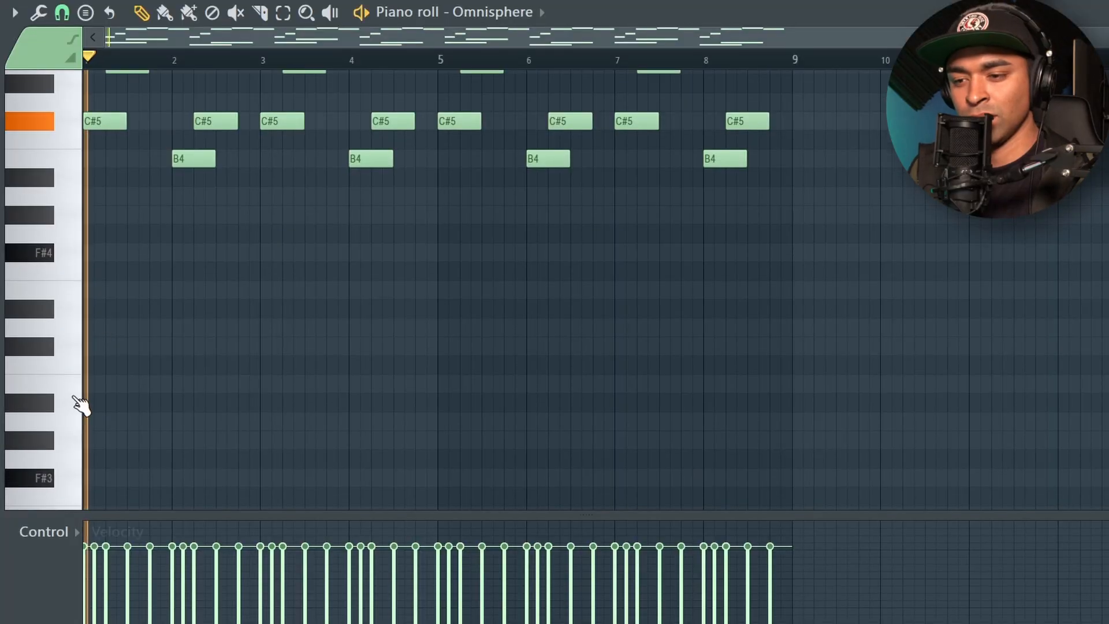
# - Draw four successive two-bar bass notes, F#4, E4, D4 and C#4, starting at bars 1, 3, 5 and 7
pyautogui.scroll(-3, 81, 404)
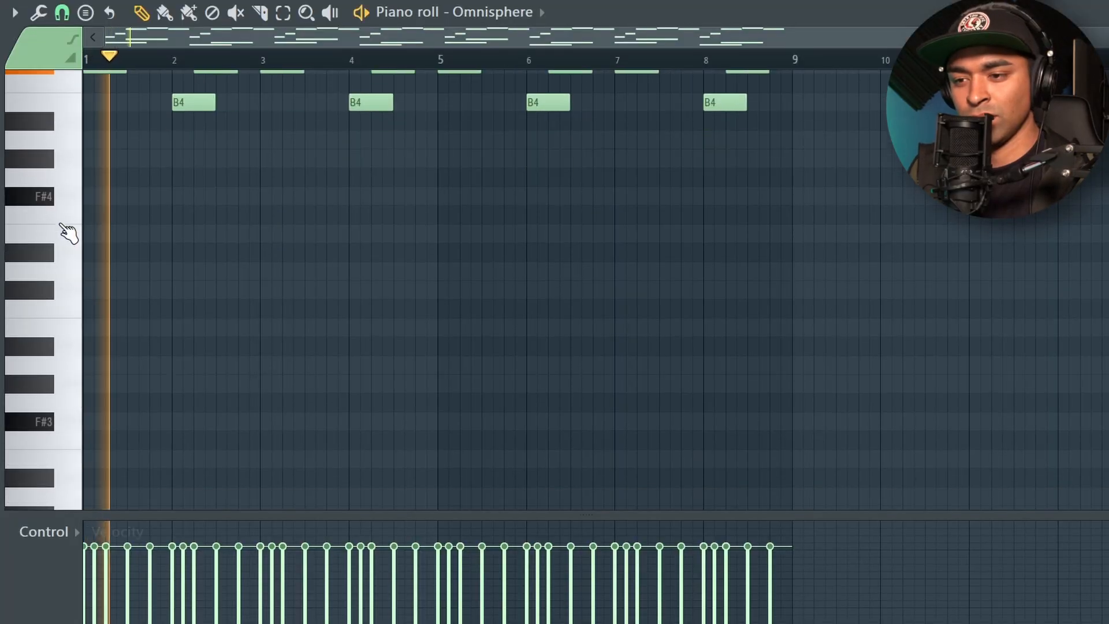
pyautogui.click(86, 196)
pyautogui.moveTo(123, 199); pyautogui.dragTo(261, 198)
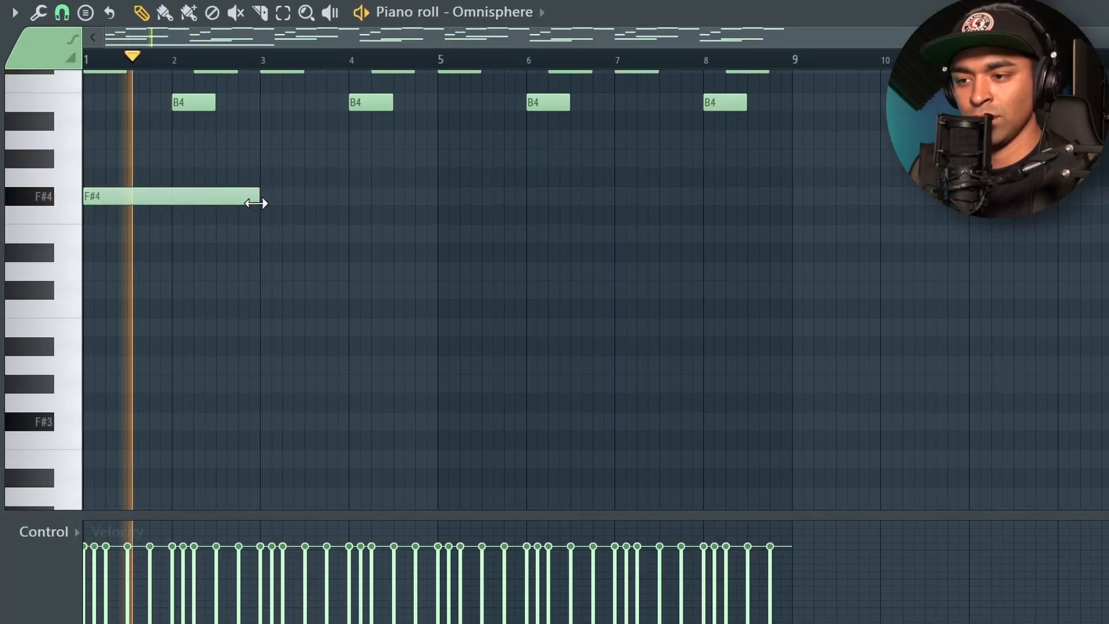
pyautogui.click(263, 238)
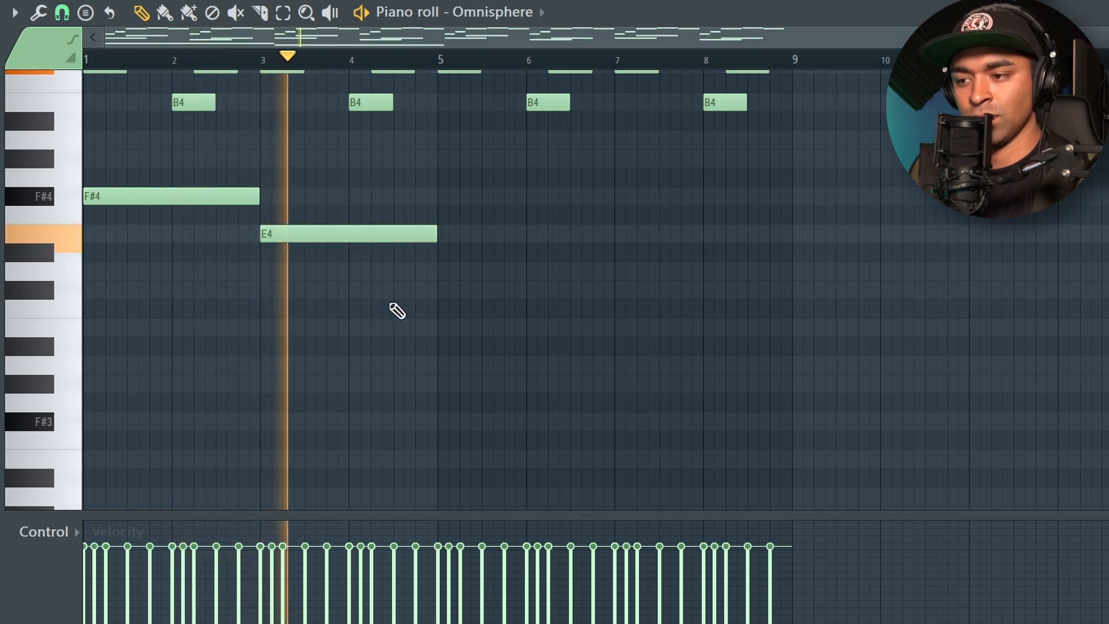
pyautogui.click(438, 273)
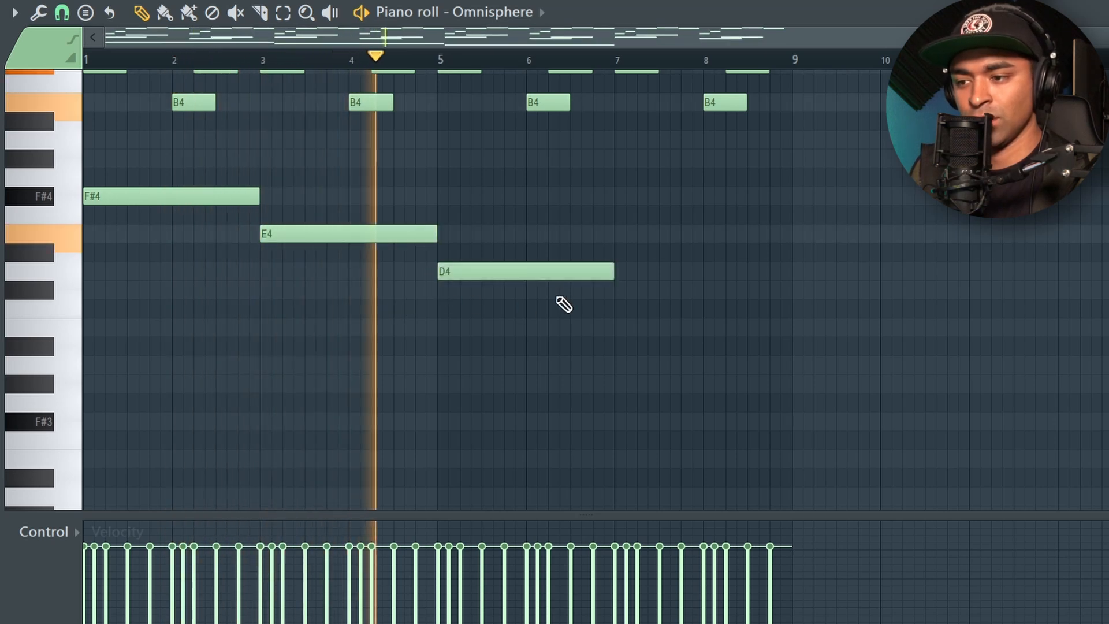
pyautogui.click(616, 290)
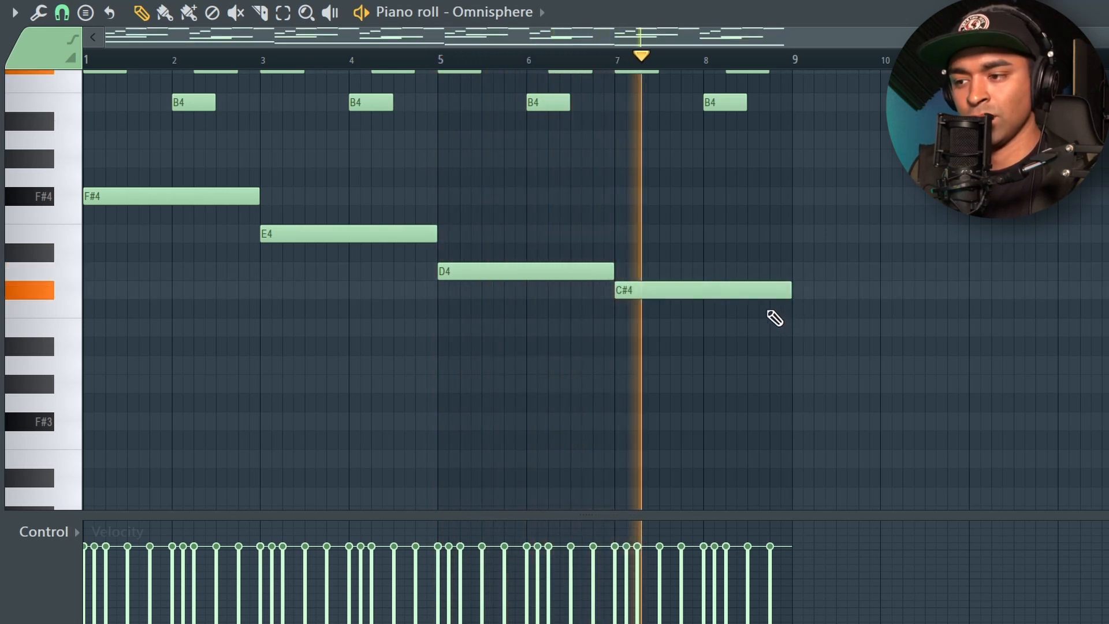
# - Move the bass notes at bars 3, 5 and 7 to D4, C#4 and B3 respectively
pyautogui.moveTo(640, 289); pyautogui.dragTo(645, 328)
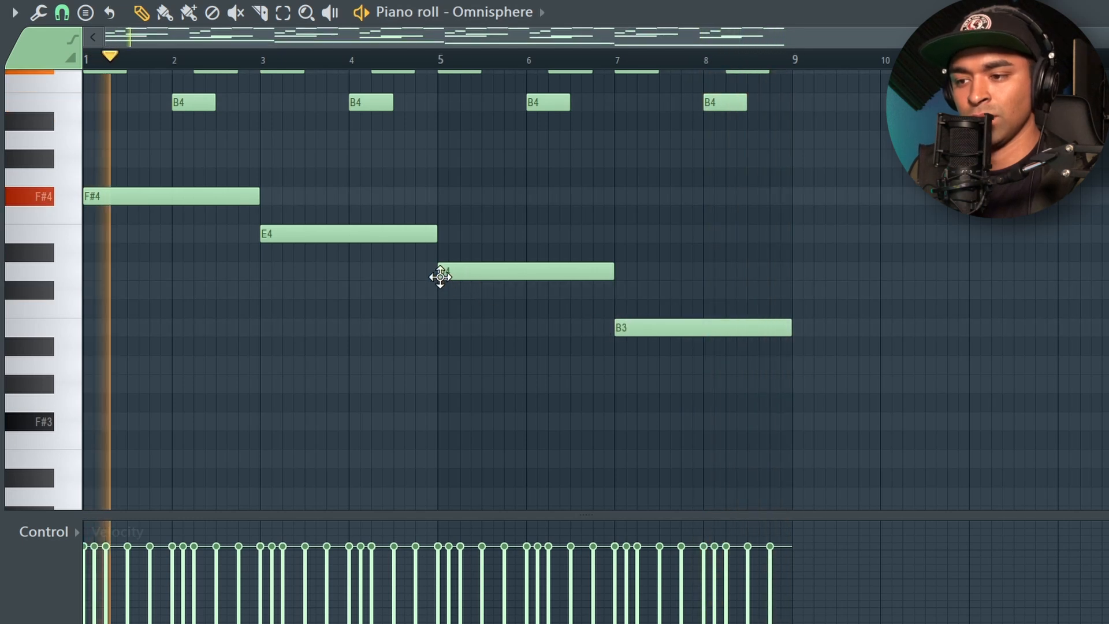
pyautogui.moveTo(285, 235); pyautogui.dragTo(284, 280)
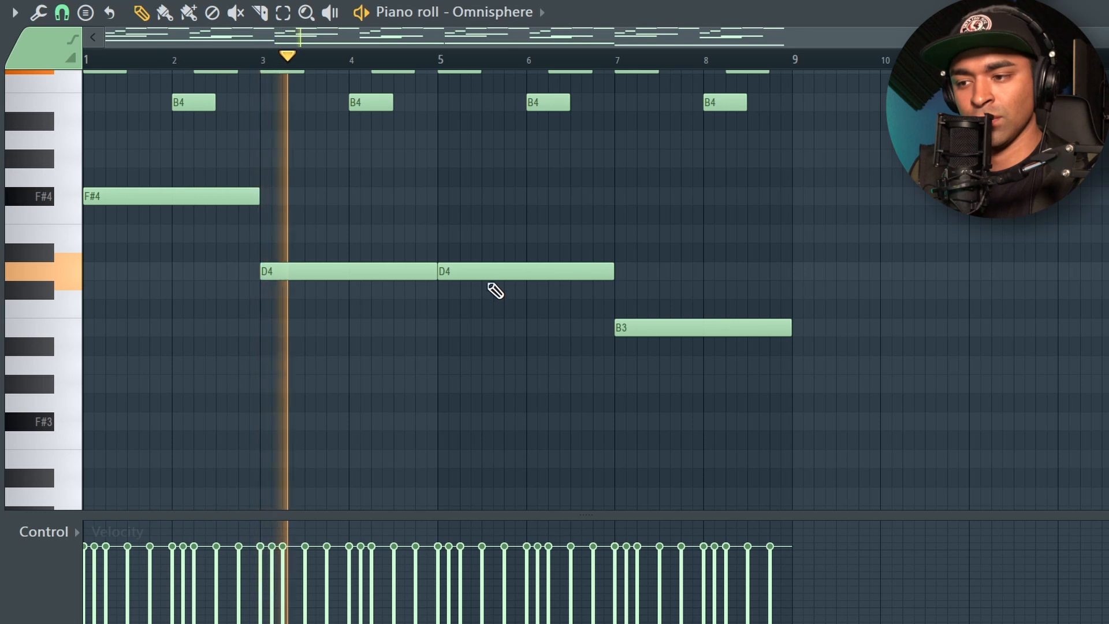
pyautogui.moveTo(487, 271); pyautogui.dragTo(488, 288)
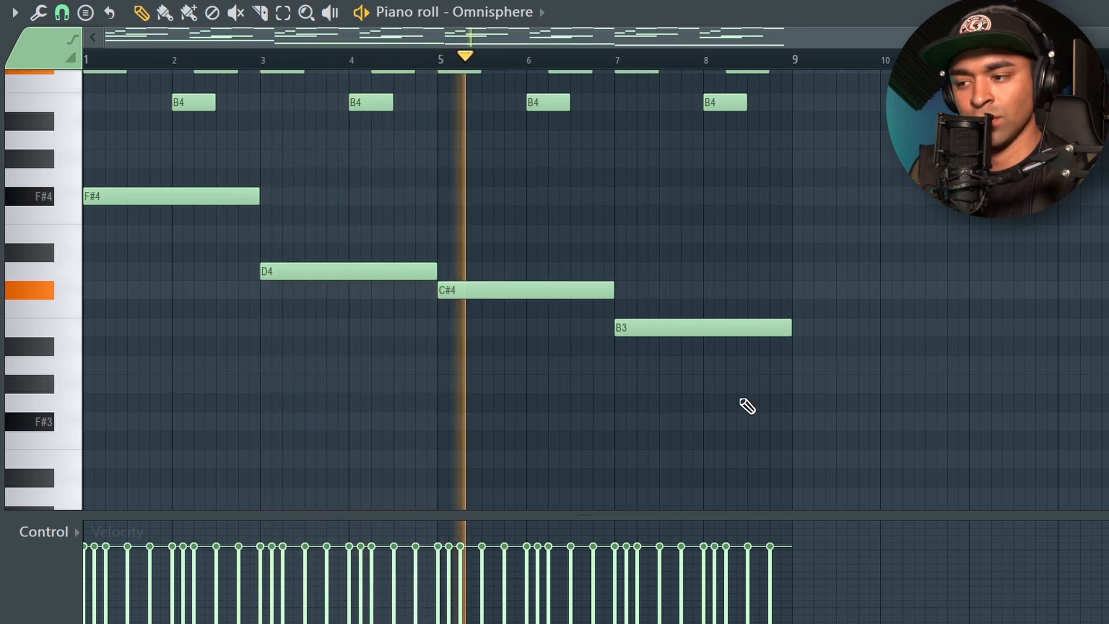
# - Transpose all four bass notes down one octave and deselect them
pyautogui.moveTo(729, 409); pyautogui.dragTo(194, 169)
pyautogui.hotkey('ctrl', 'Down')
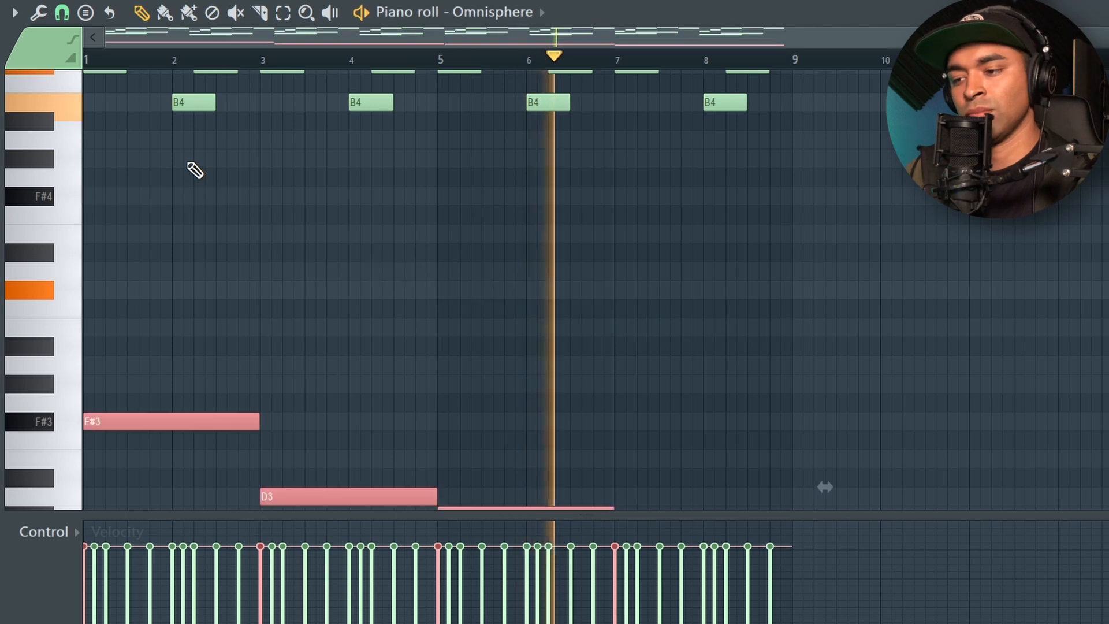
pyautogui.hotkey('ctrl', 'd')
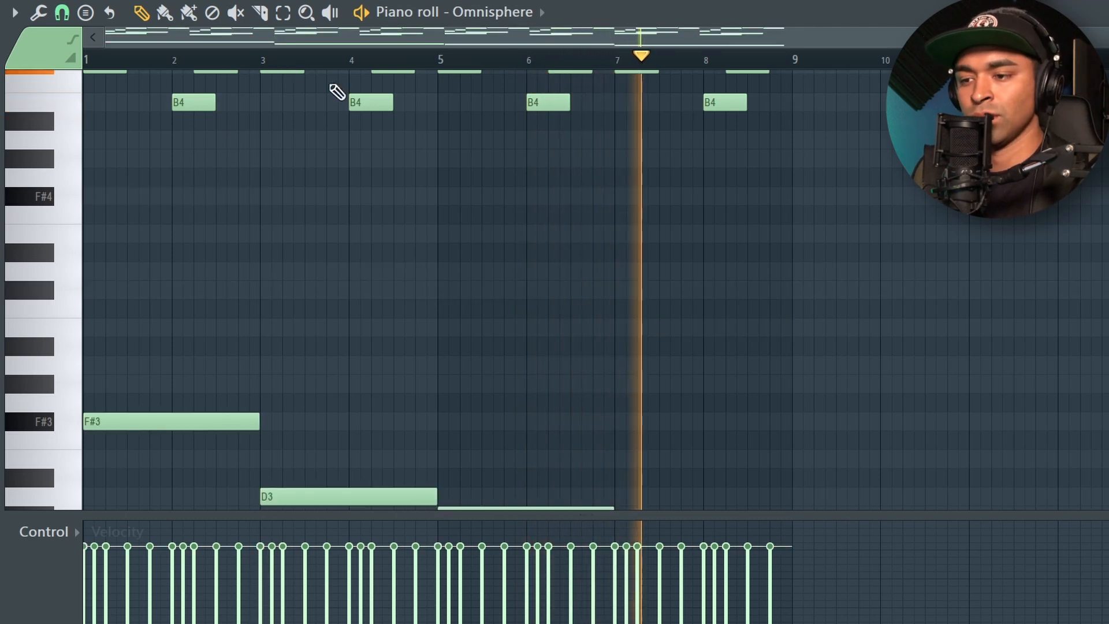
pyautogui.scroll(-2, 964, 456)
pyautogui.scroll(2, 943, 410)
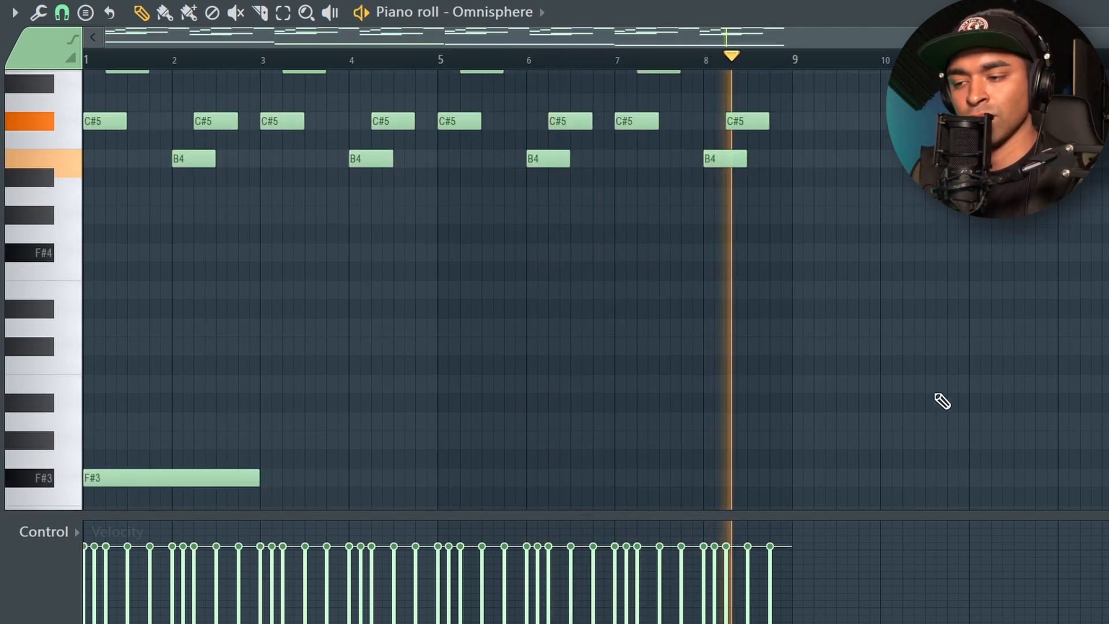
# - Move the two-bar bass note at bar 5 up to E3
pyautogui.scroll(-2, 941, 401)
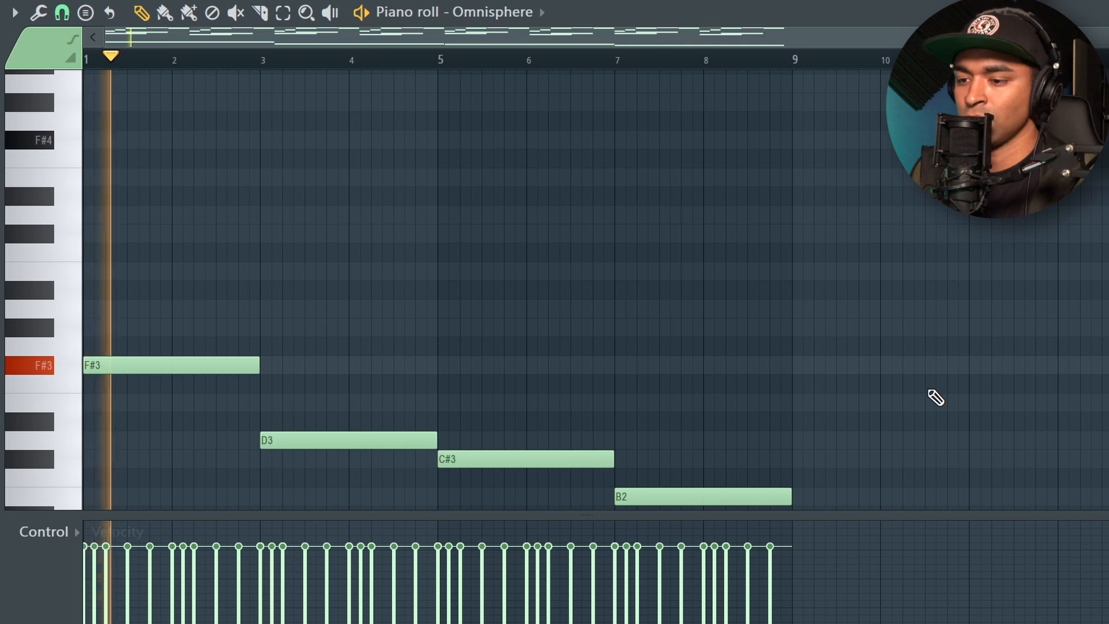
pyautogui.scroll(-2, 936, 397)
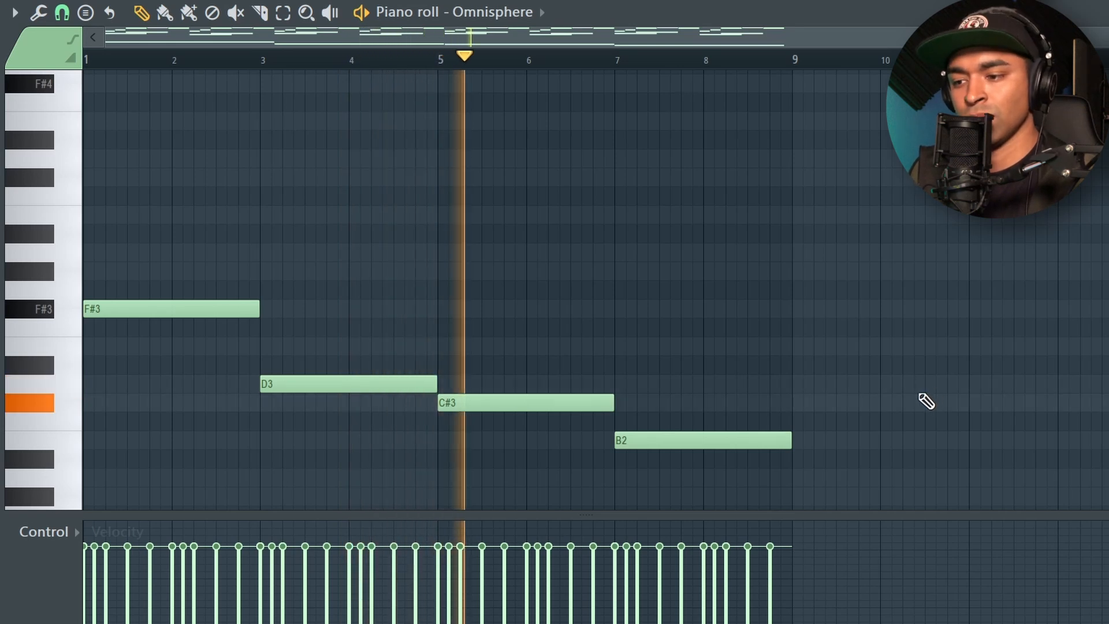
pyautogui.moveTo(473, 400); pyautogui.dragTo(476, 340)
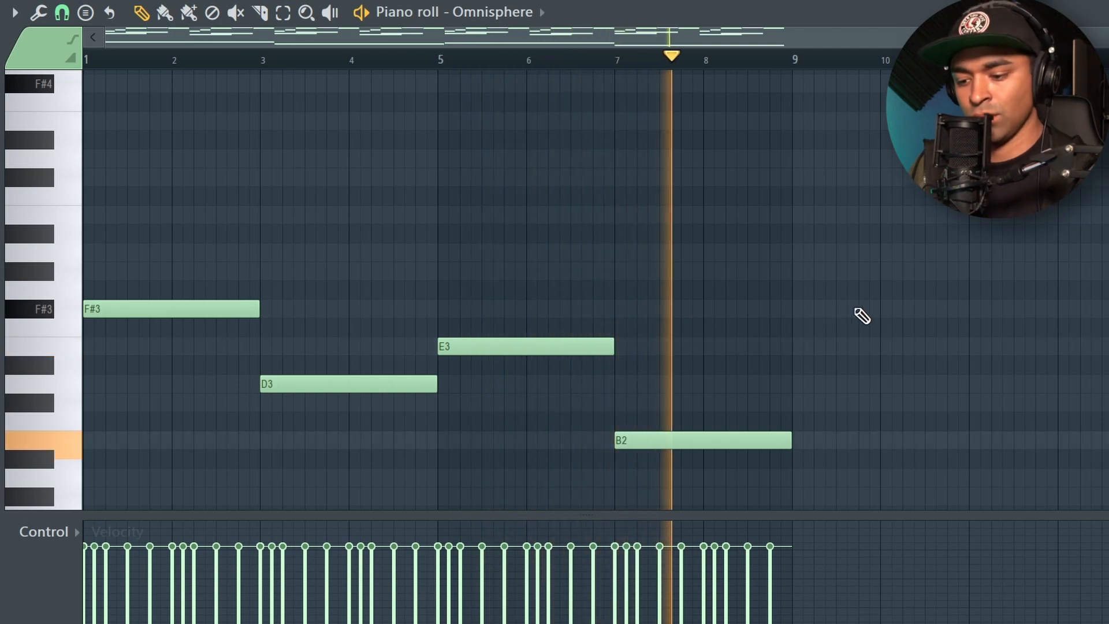
# - Randomize the velocities of all melody and counter-melody notes with bipolar variation, and deselect them
pyautogui.scroll(10, 854, 324)
pyautogui.scroll(-3, 866, 375)
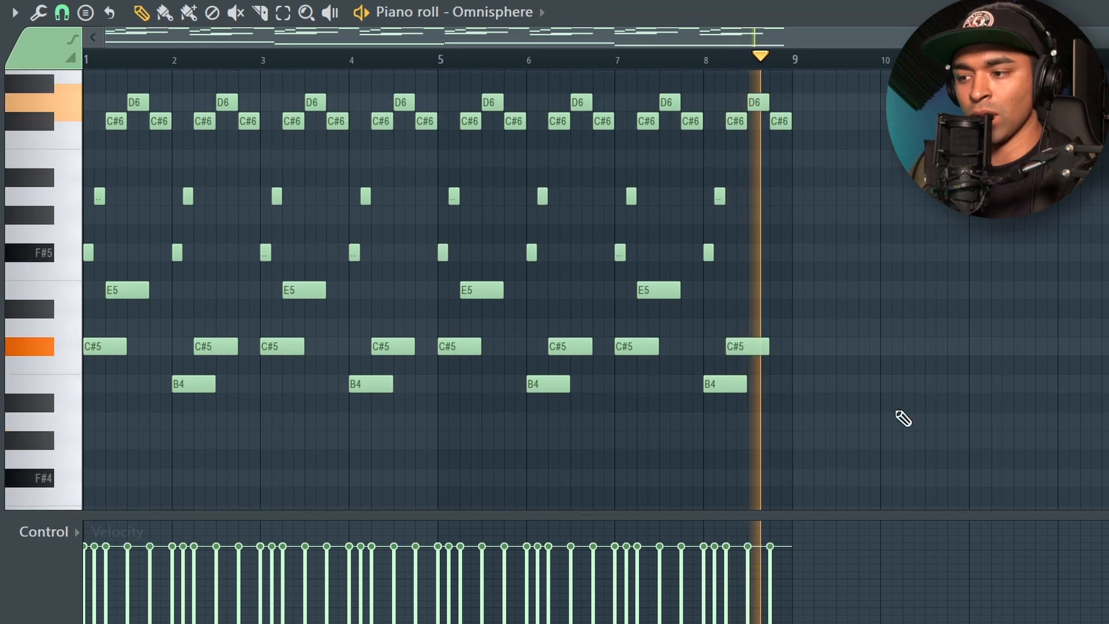
pyautogui.moveTo(931, 426); pyautogui.dragTo(35, 76)
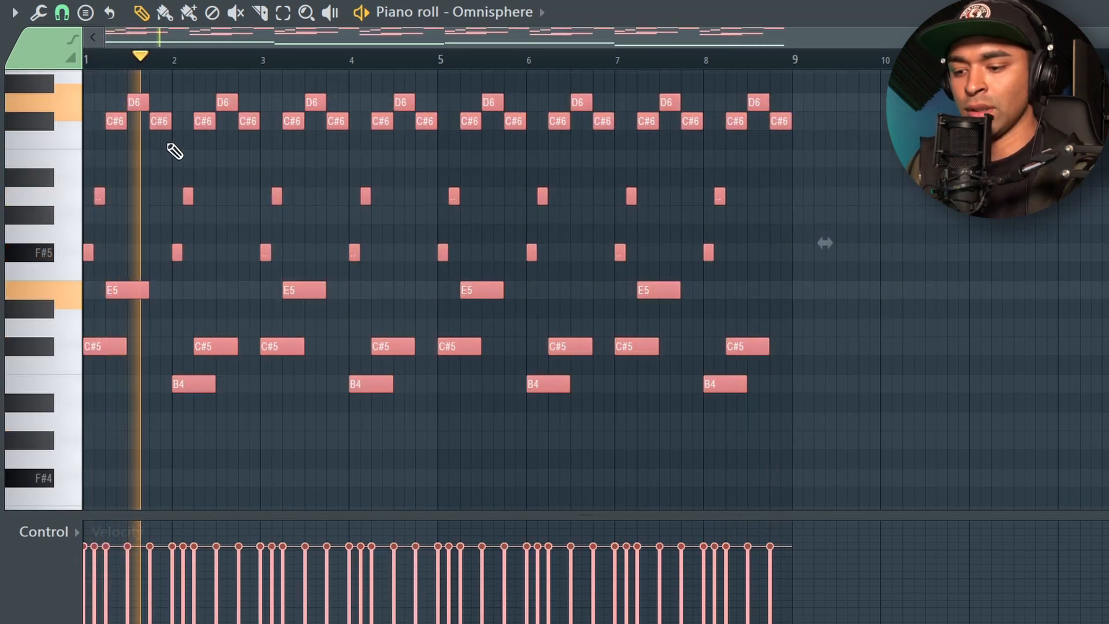
pyautogui.hotkey('alt', 'r')
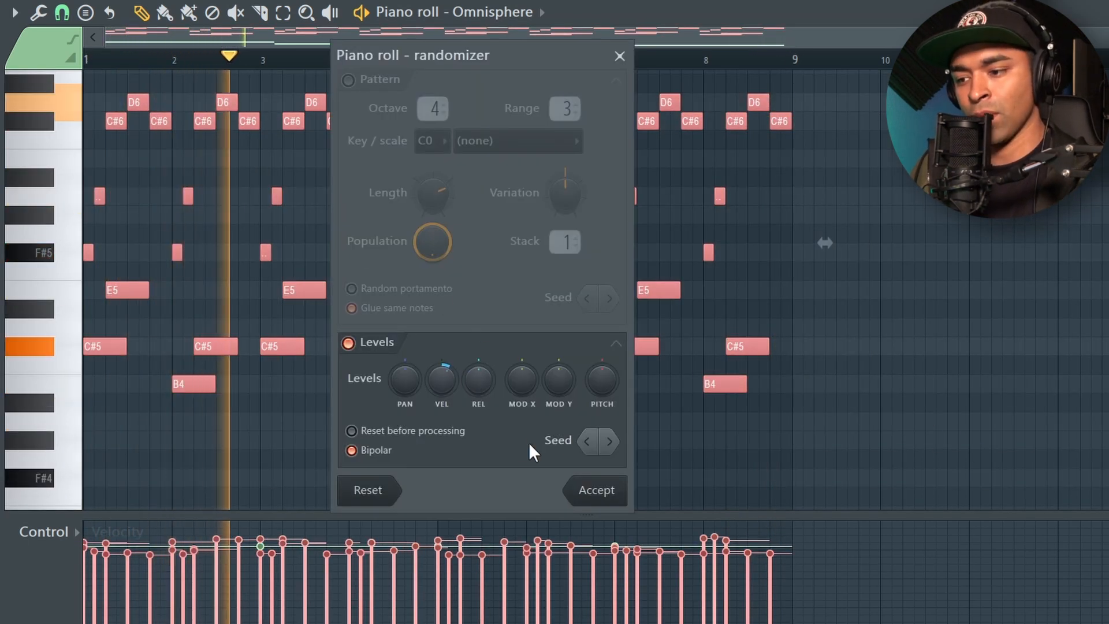
pyautogui.click(595, 492)
pyautogui.keyDown('ctrl'); pyautogui.click(423, 64); pyautogui.keyUp('ctrl')
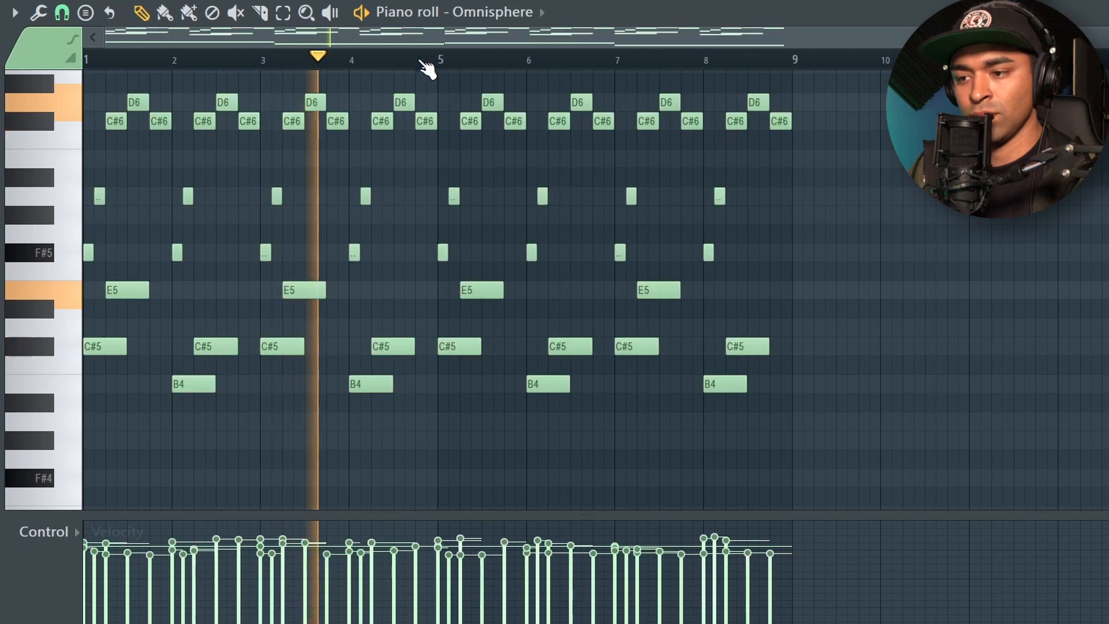
# - Raise the velocity of the four bass notes slightly above the other notes and deselect them
pyautogui.scroll(-5, 815, 353)
pyautogui.scroll(-1, 814, 356)
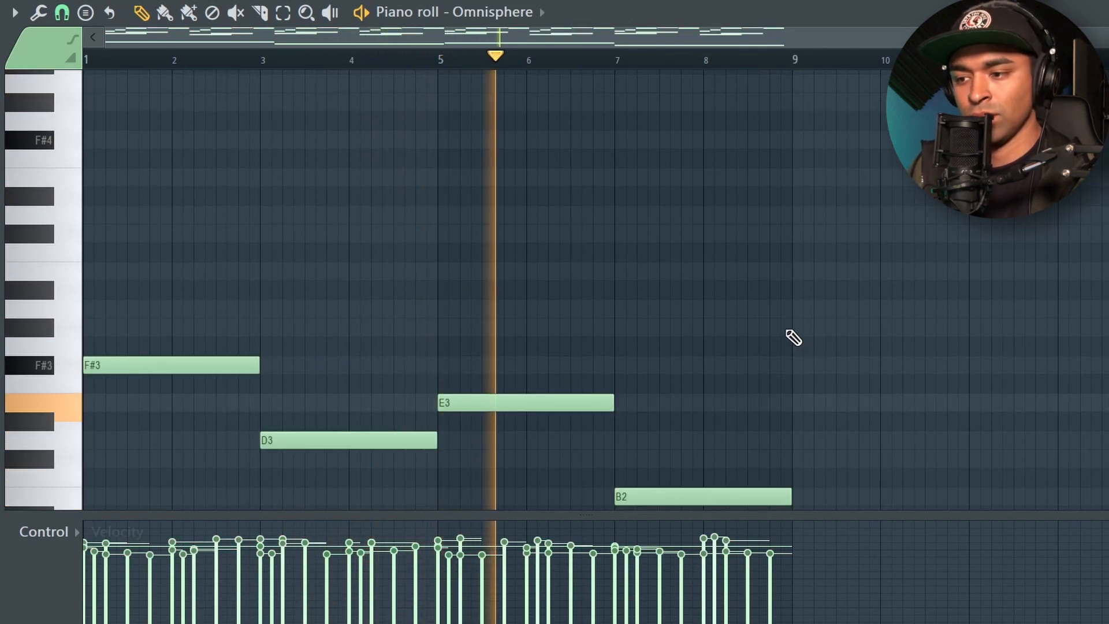
pyautogui.scroll(3, 777, 321)
pyautogui.scroll(-4, 768, 321)
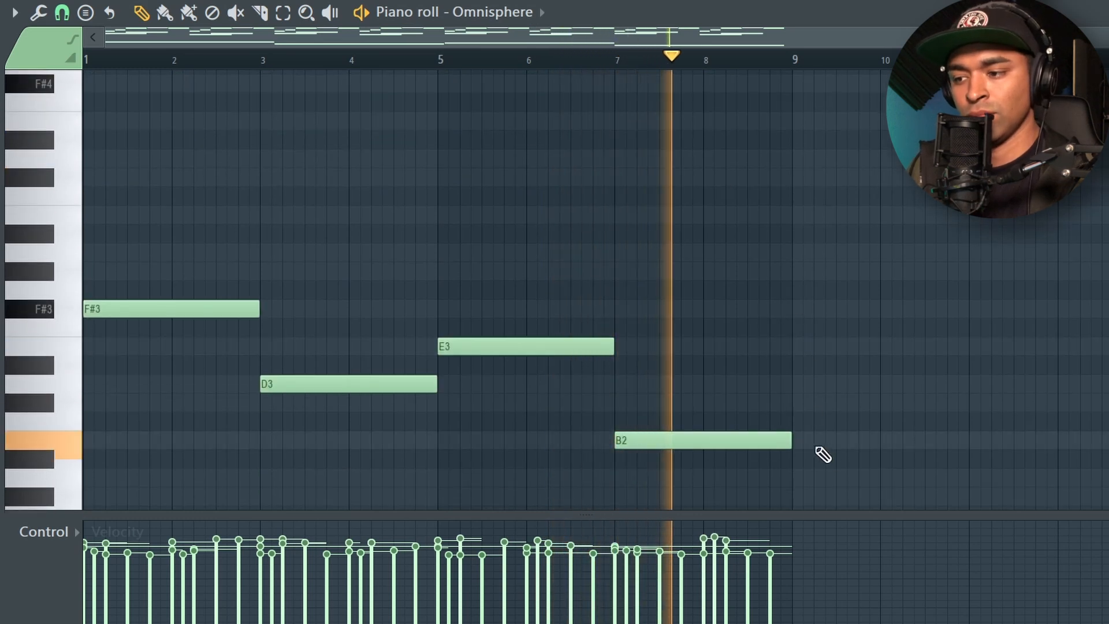
pyautogui.moveTo(832, 465); pyautogui.dragTo(257, 191)
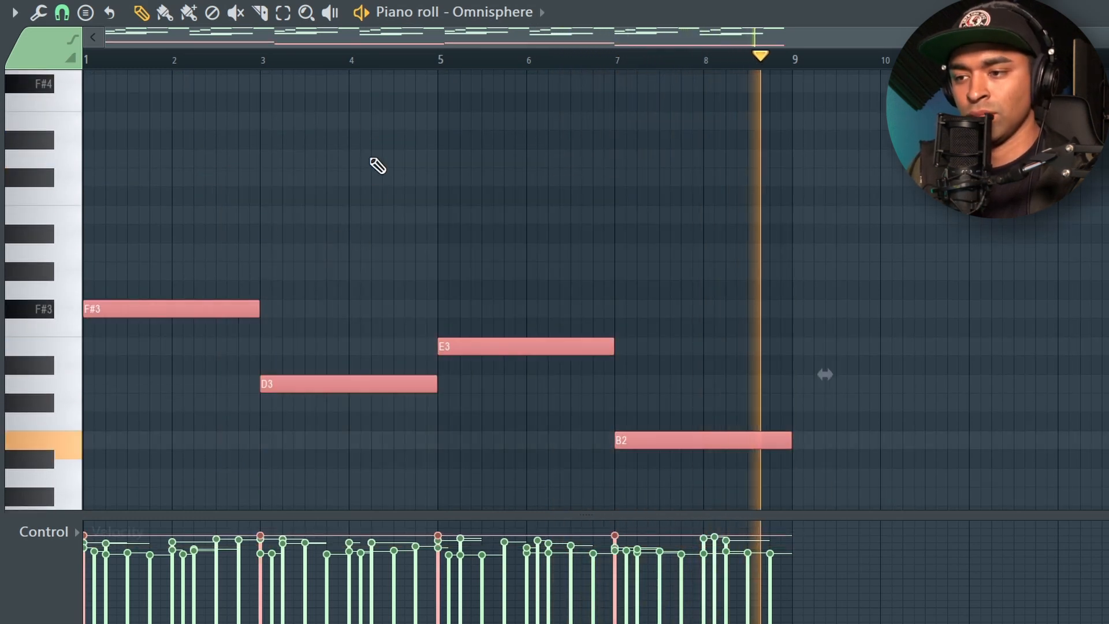
pyautogui.hotkey('ctrl', 'd')
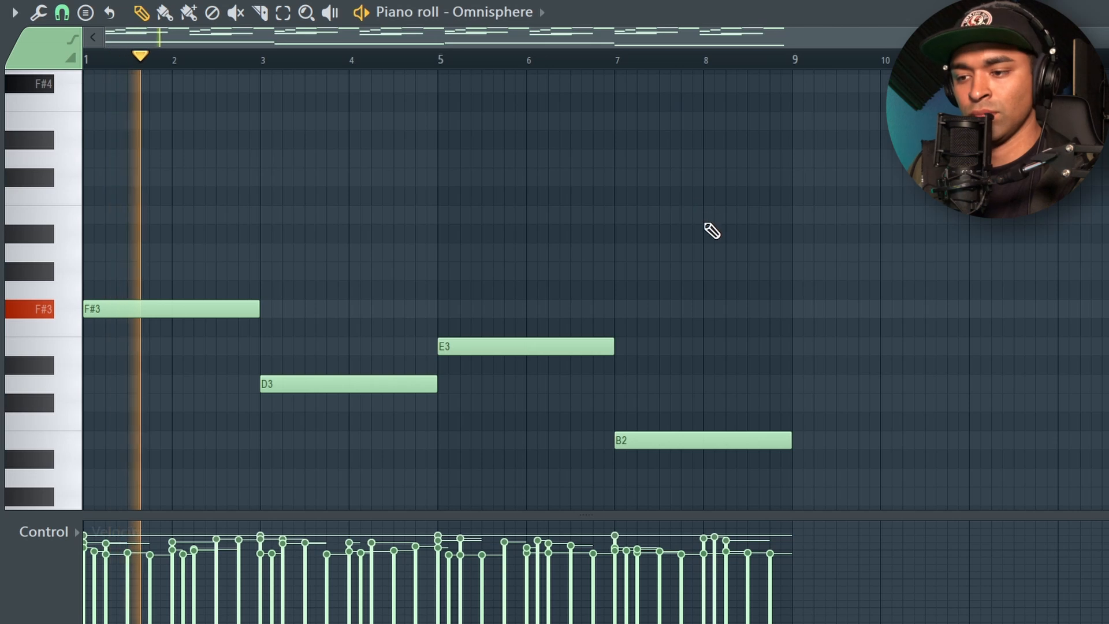
# - Load the Play Me Foreva patch from the Omnisphere Library's Keyboards category into the Omnisphere channel
pyautogui.scroll(2, 709, 222)
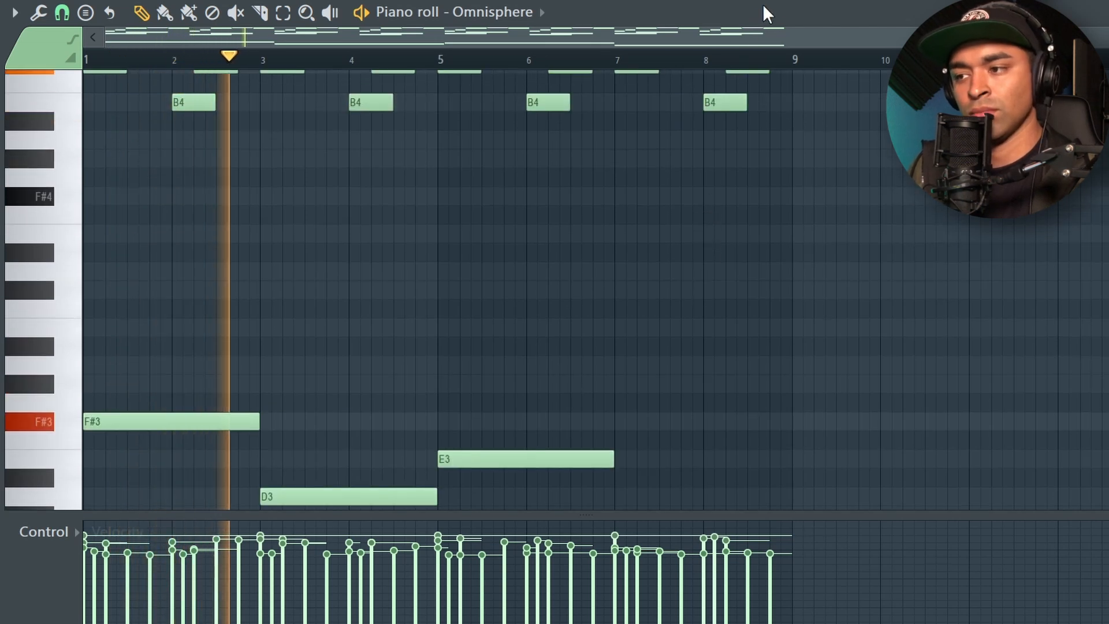
pyautogui.click(801, 1)
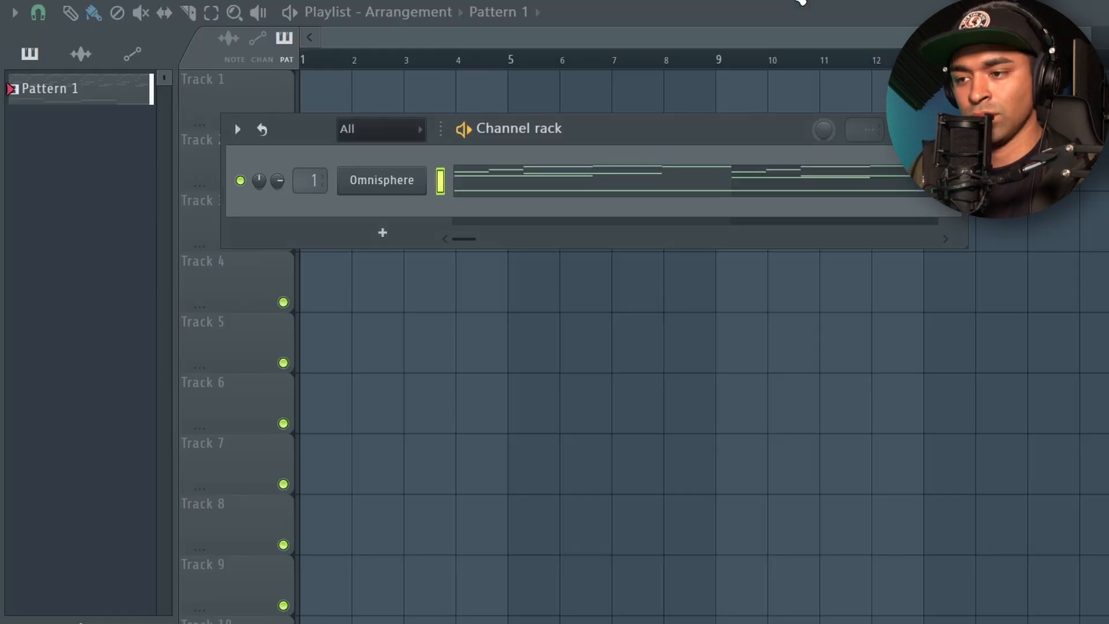
pyautogui.click(420, 188)
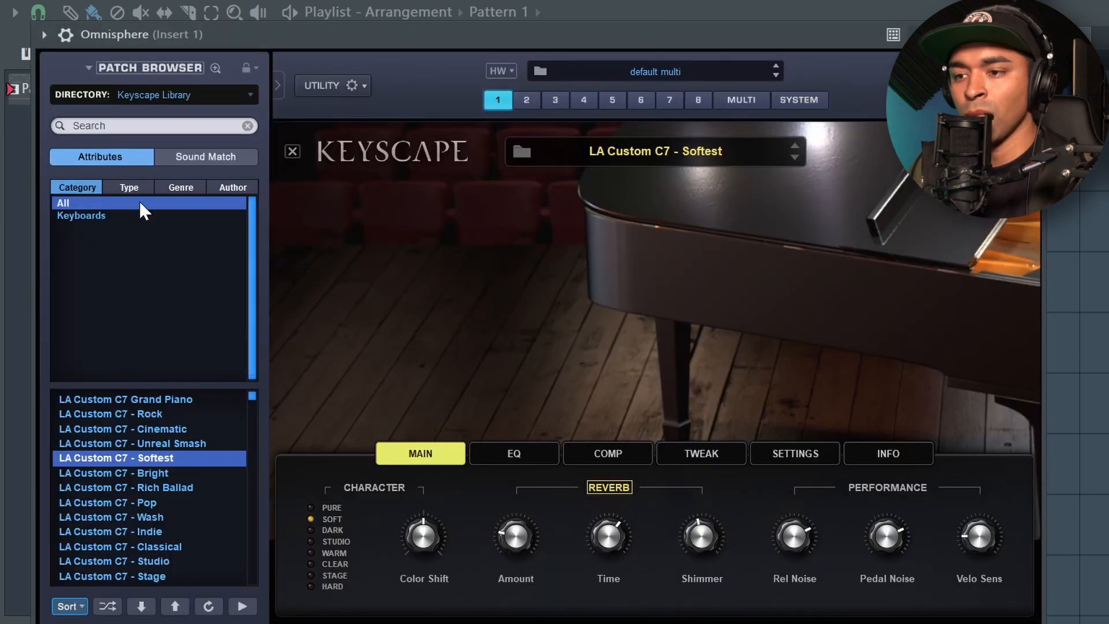
pyautogui.click(174, 96)
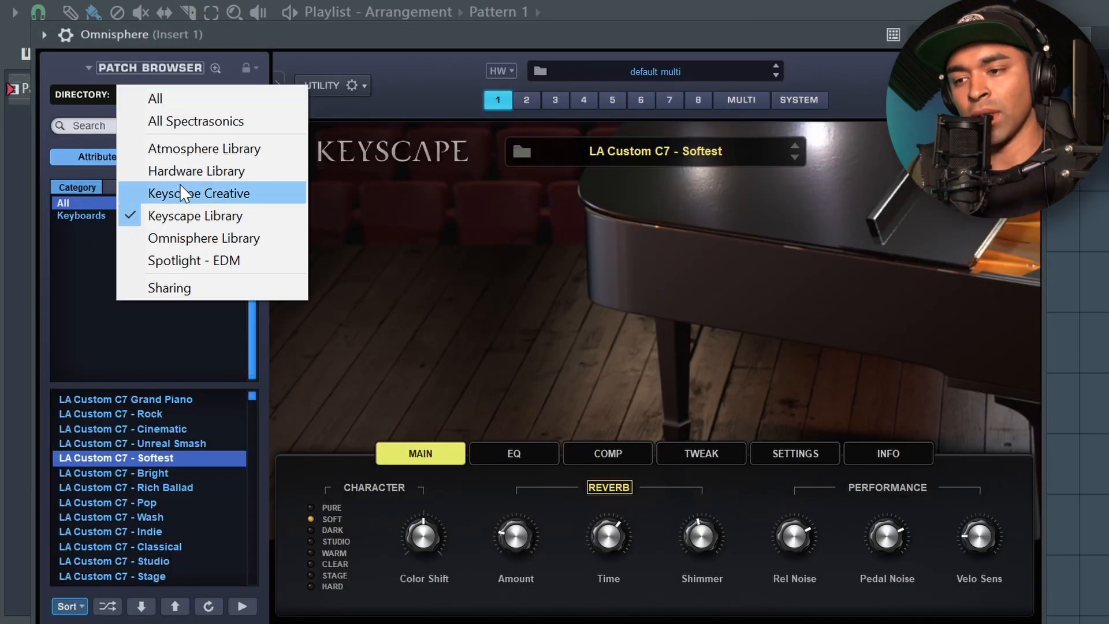
pyautogui.click(203, 237)
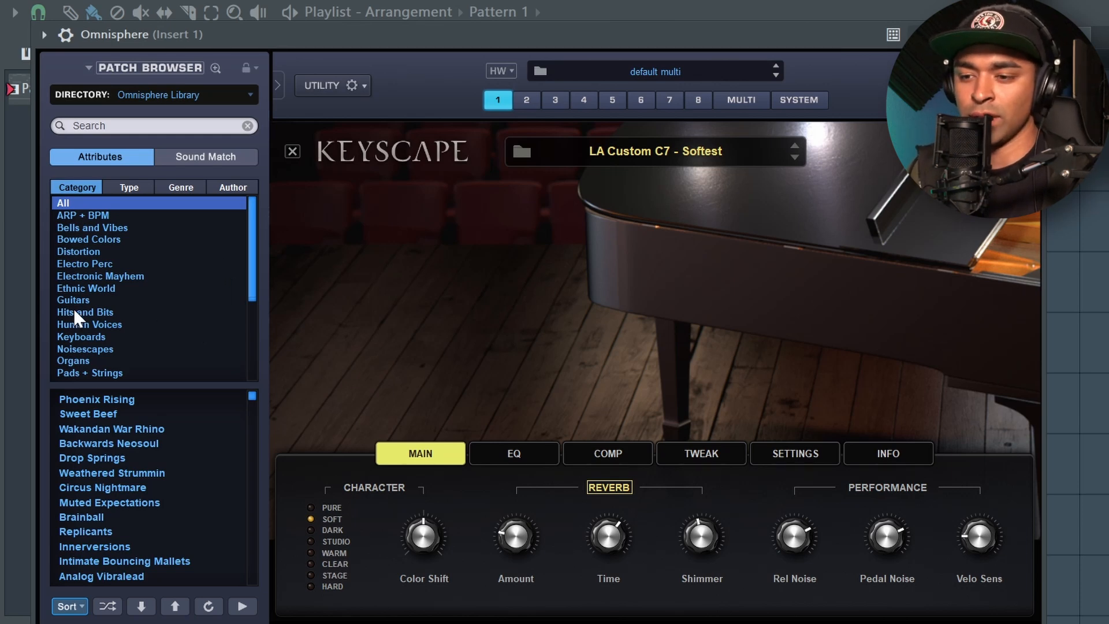
pyautogui.click(81, 337)
pyautogui.scroll(-2, 158, 418)
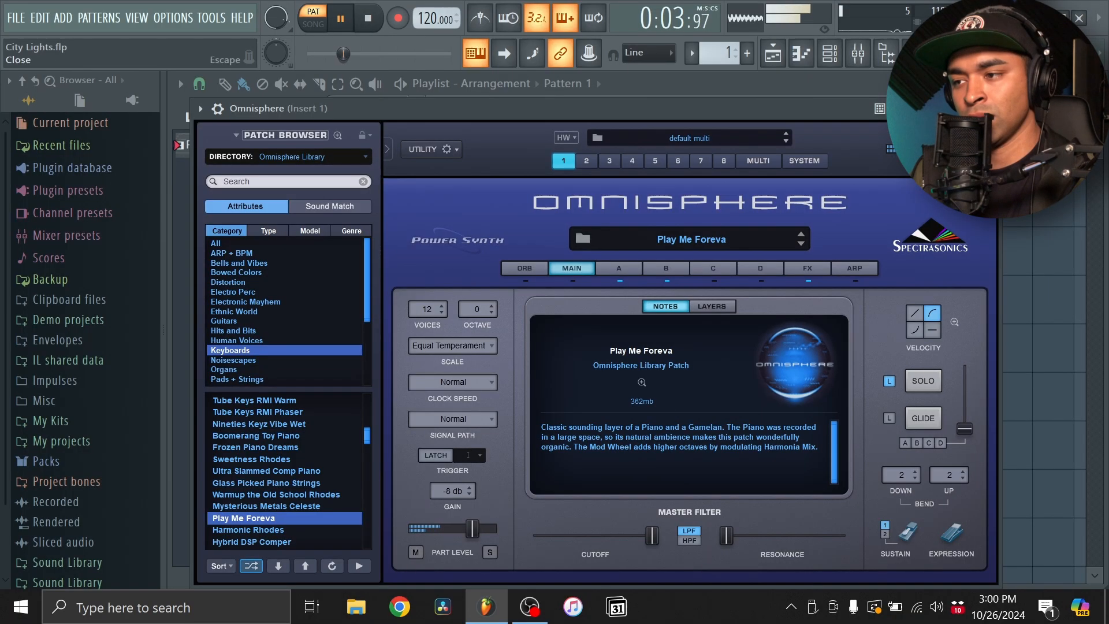
# - Load Fruity Parametric EQ into effect slot 3 of mixer track Insert 1 and close its window
pyautogui.click(831, 55)
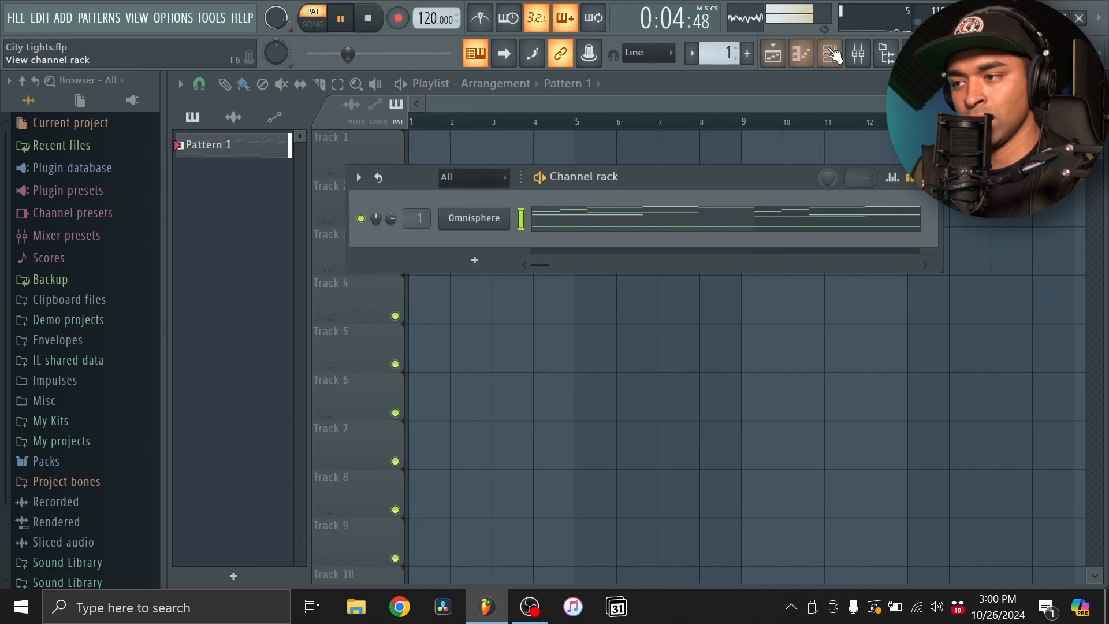
pyautogui.click(859, 55)
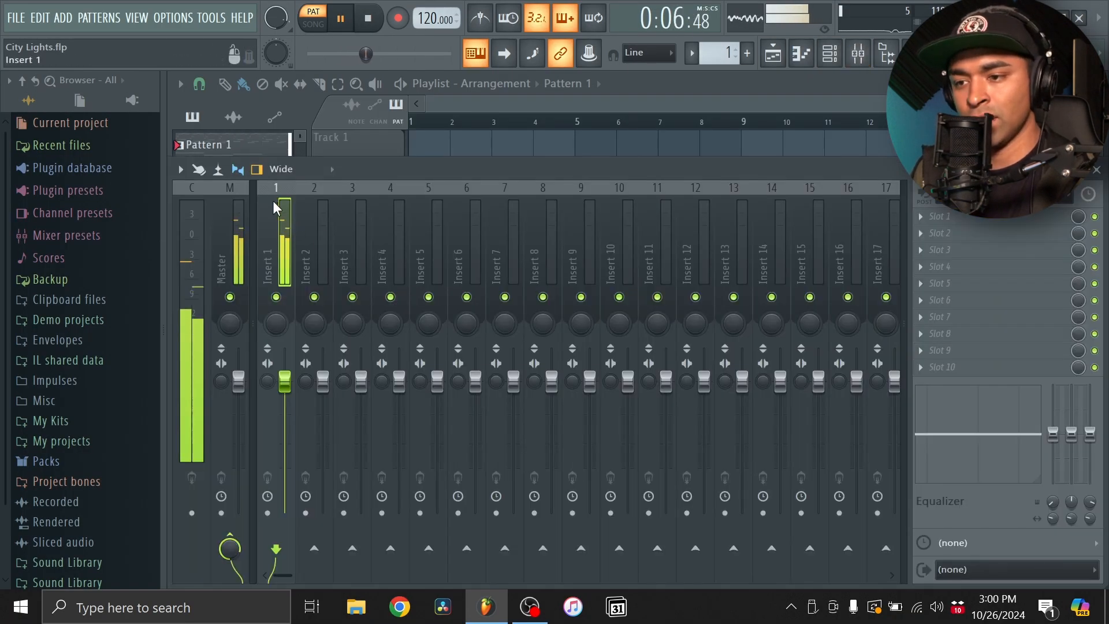
pyautogui.click(939, 254)
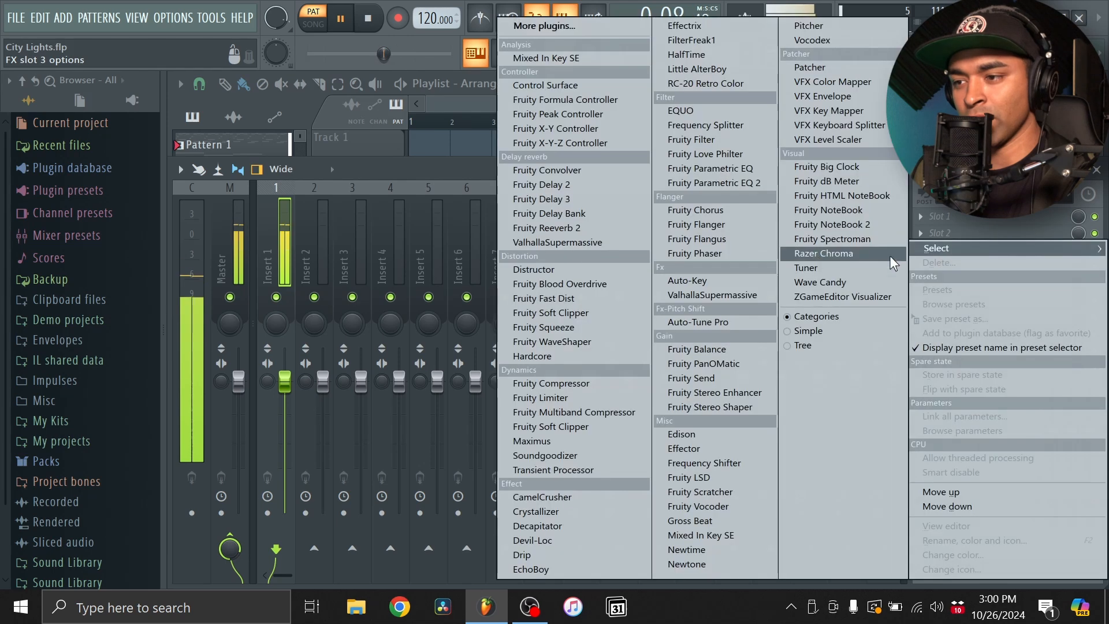
pyautogui.click(737, 171)
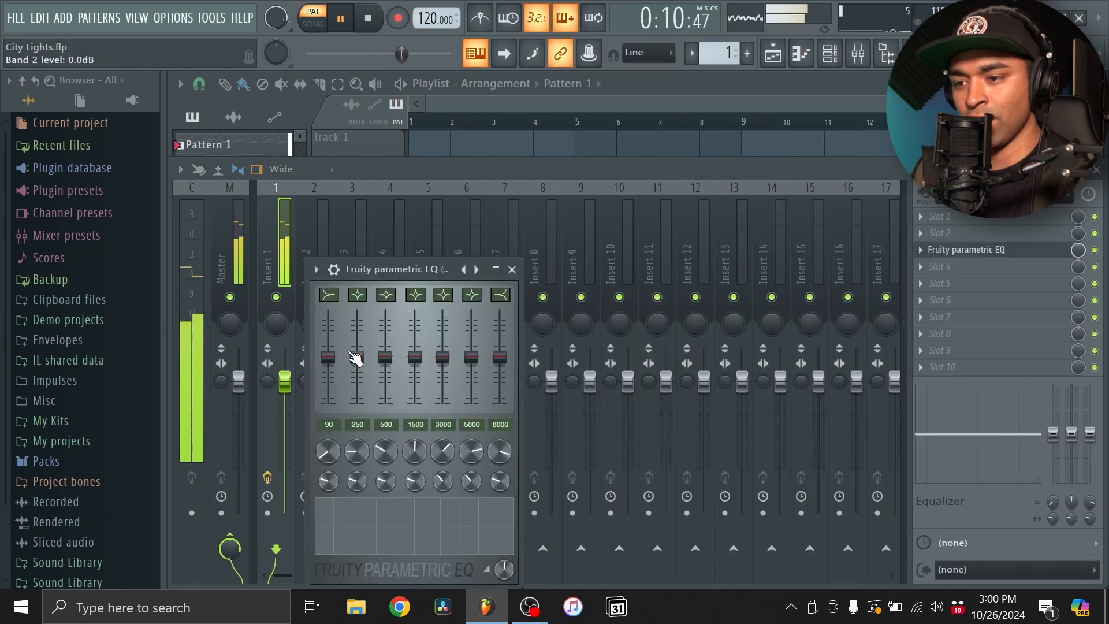
pyautogui.click(512, 270)
# - Replace the EQ in slot 3 with Fruity Parametric EQ 2 and pull band 1 fully down in the bass range to cut the lows
pyautogui.click(921, 250)
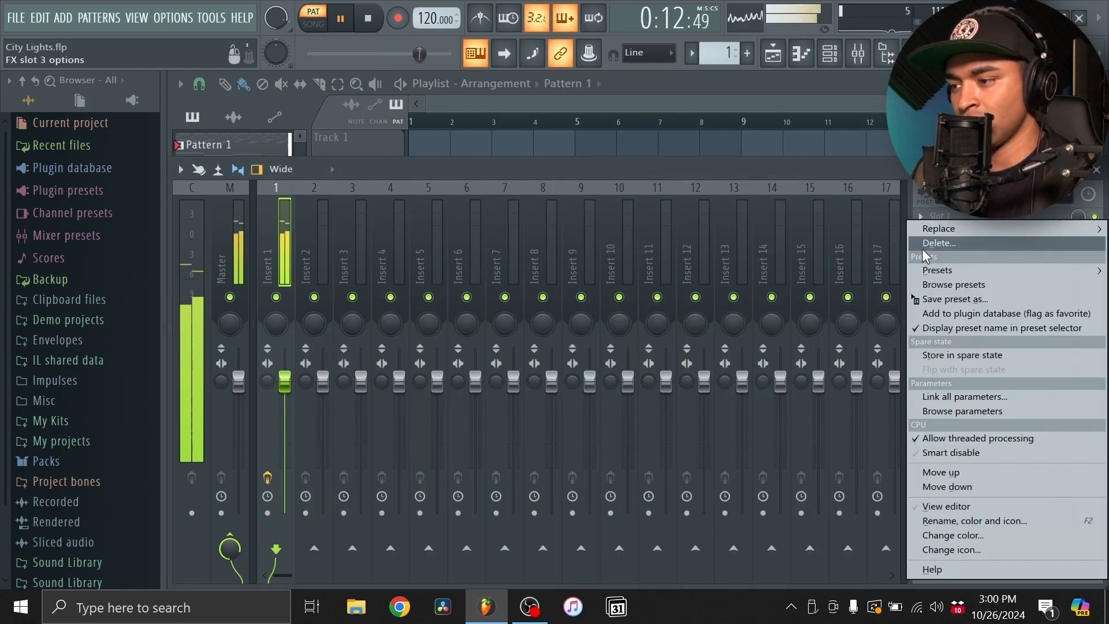
pyautogui.moveTo(953, 228)
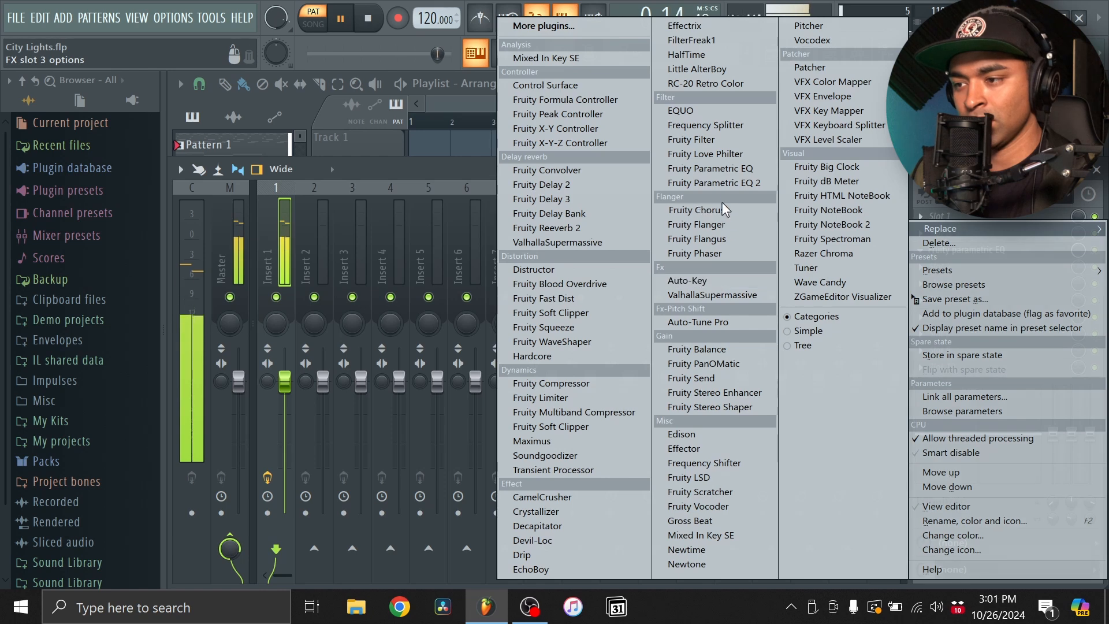
pyautogui.click(711, 183)
pyautogui.moveTo(389, 416); pyautogui.dragTo(445, 523)
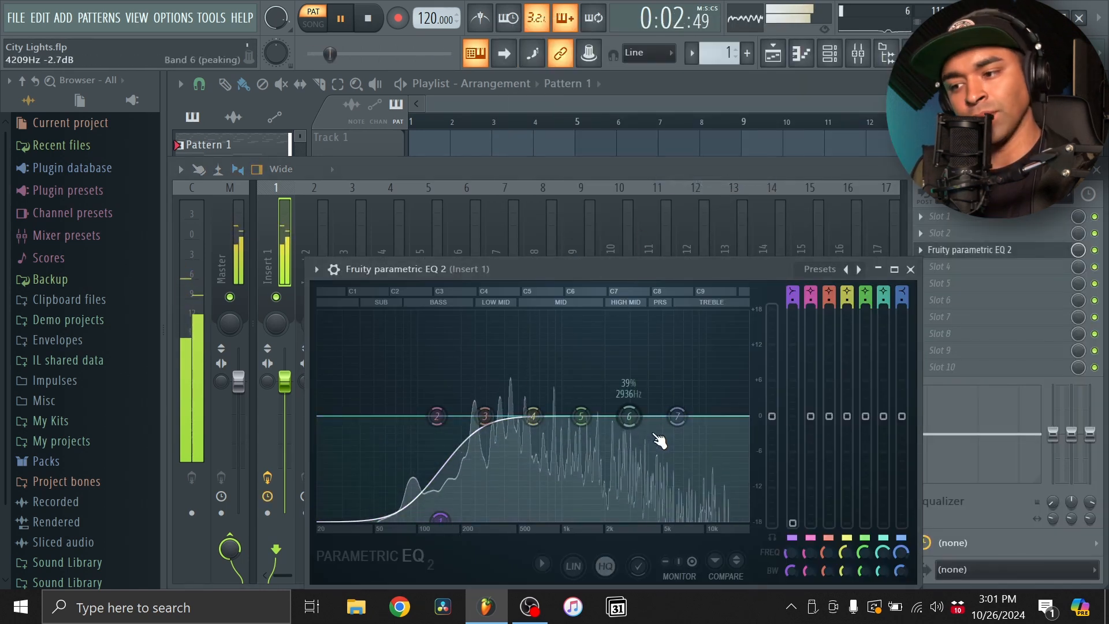
pyautogui.click(910, 269)
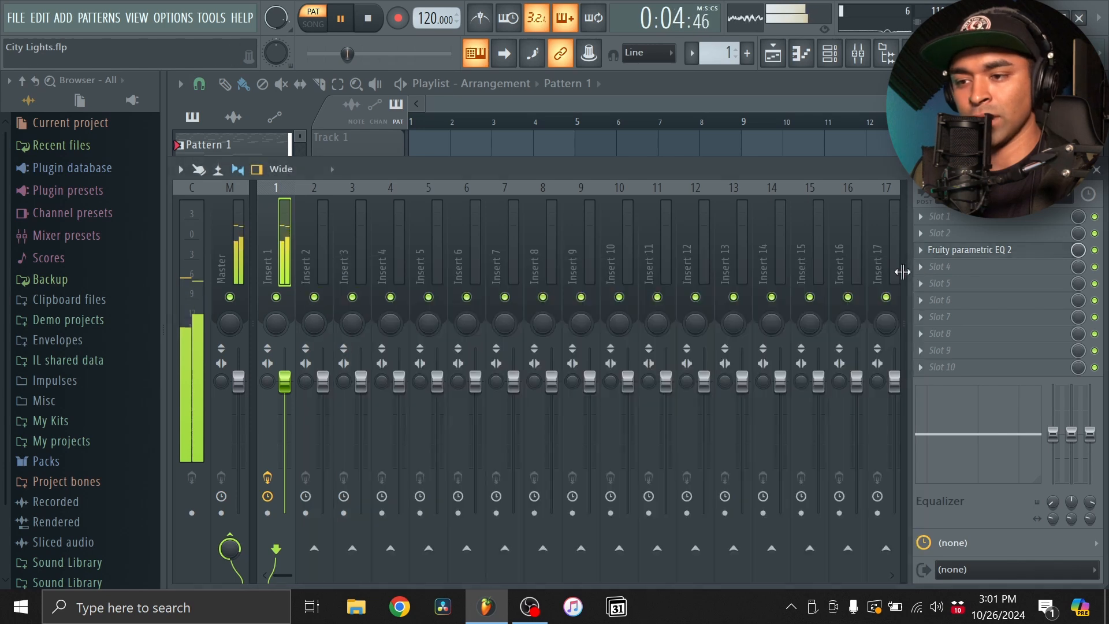
# - Load Fruity Soft Clipper into effect slot 2 of the Master mixer track
pyautogui.click(807, 55)
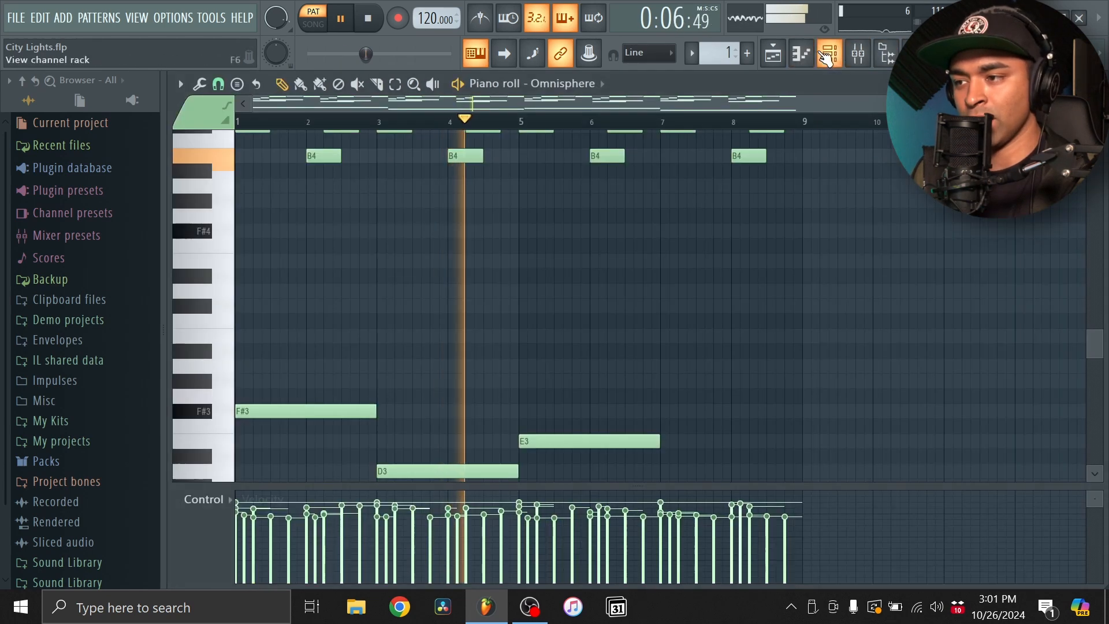
pyautogui.click(827, 55)
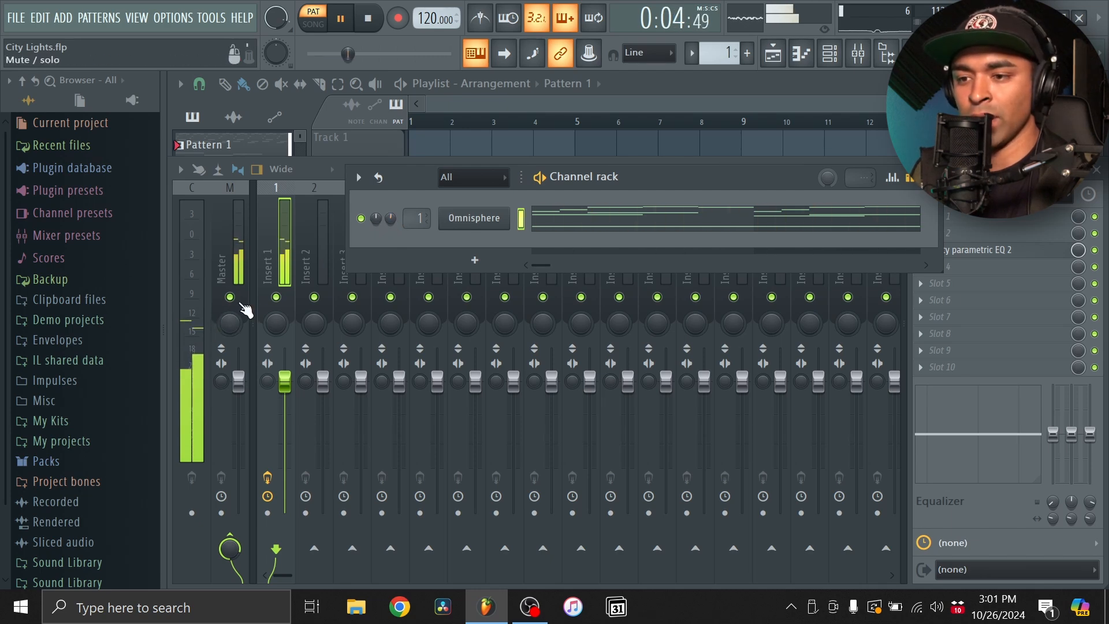
pyautogui.click(225, 193)
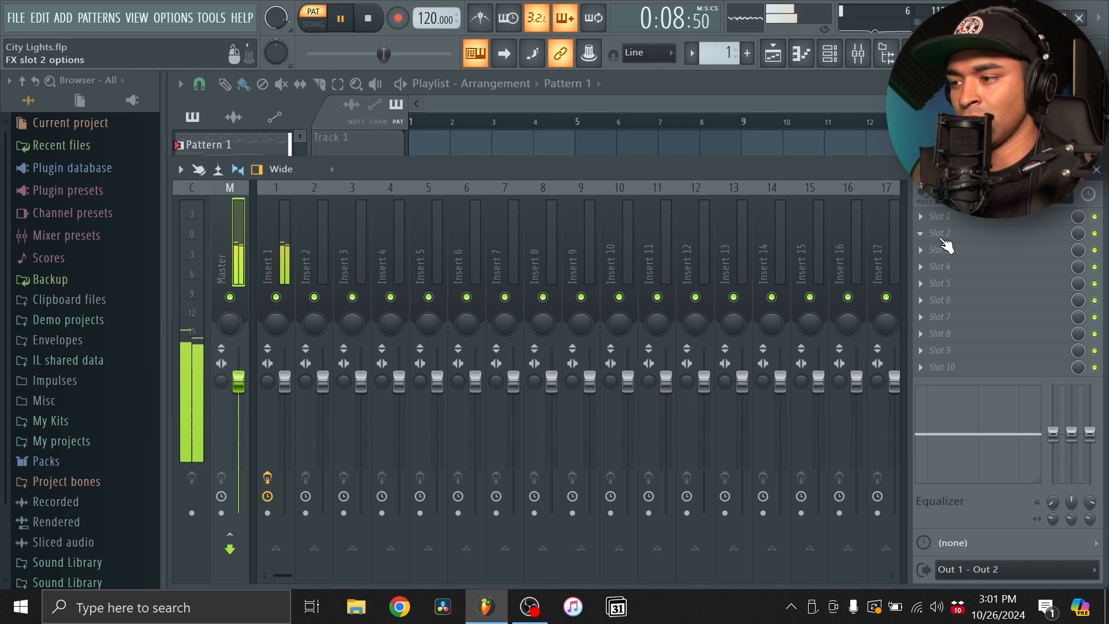
pyautogui.click(944, 233)
pyautogui.click(579, 317)
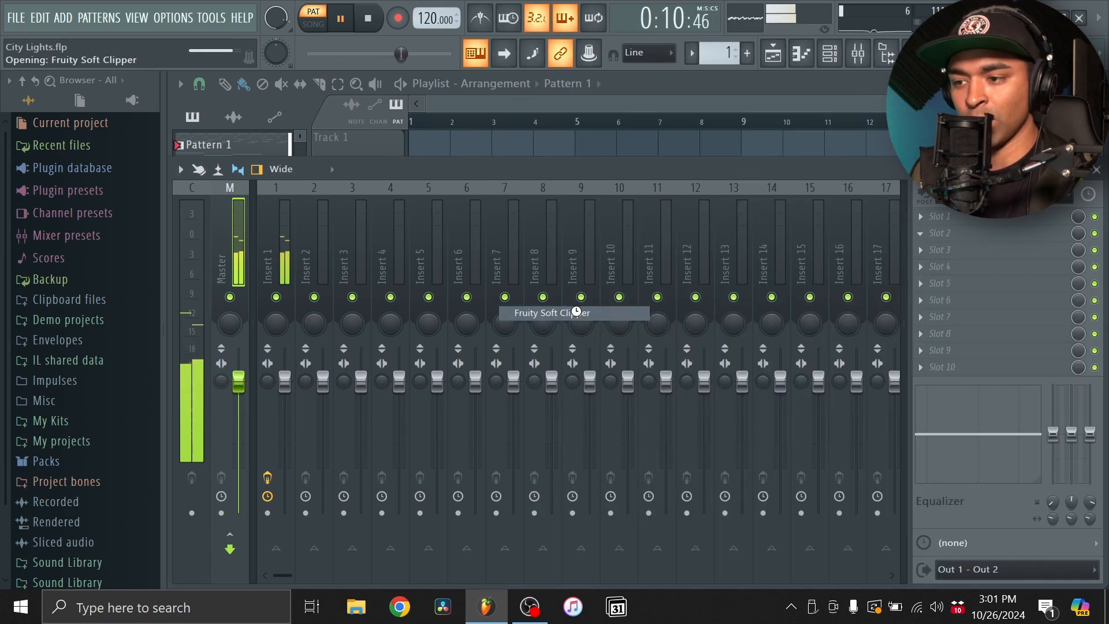
# - Add a second Omnisphere channel and load the Gamelan Drops patch from the sound matches for Gamelan Tremolo Shimmer
pyautogui.click(470, 202)
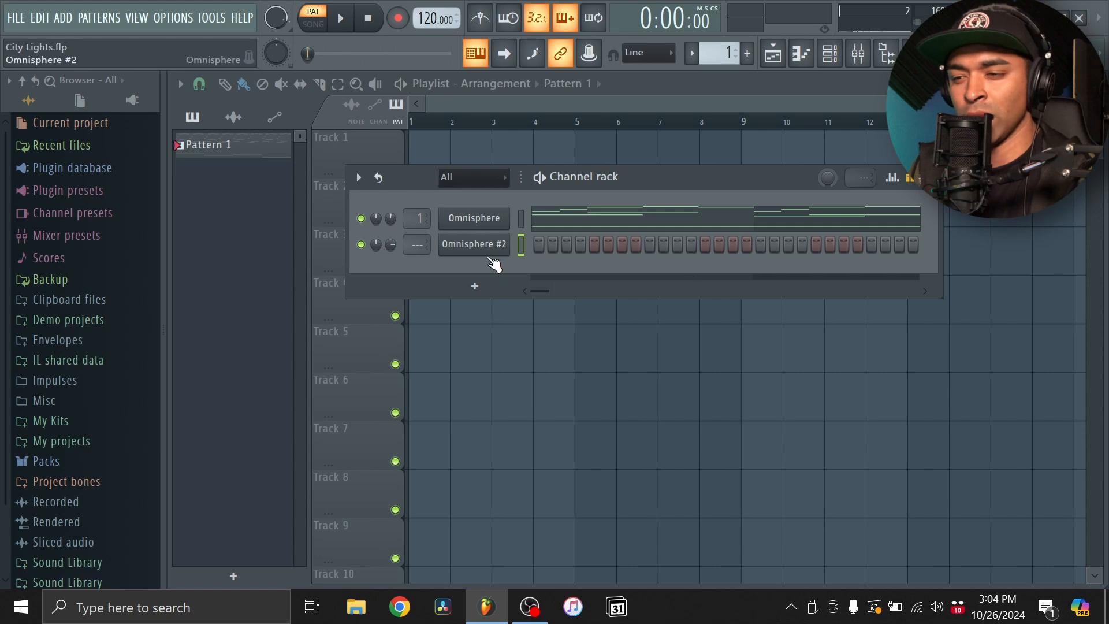
pyautogui.click(489, 253)
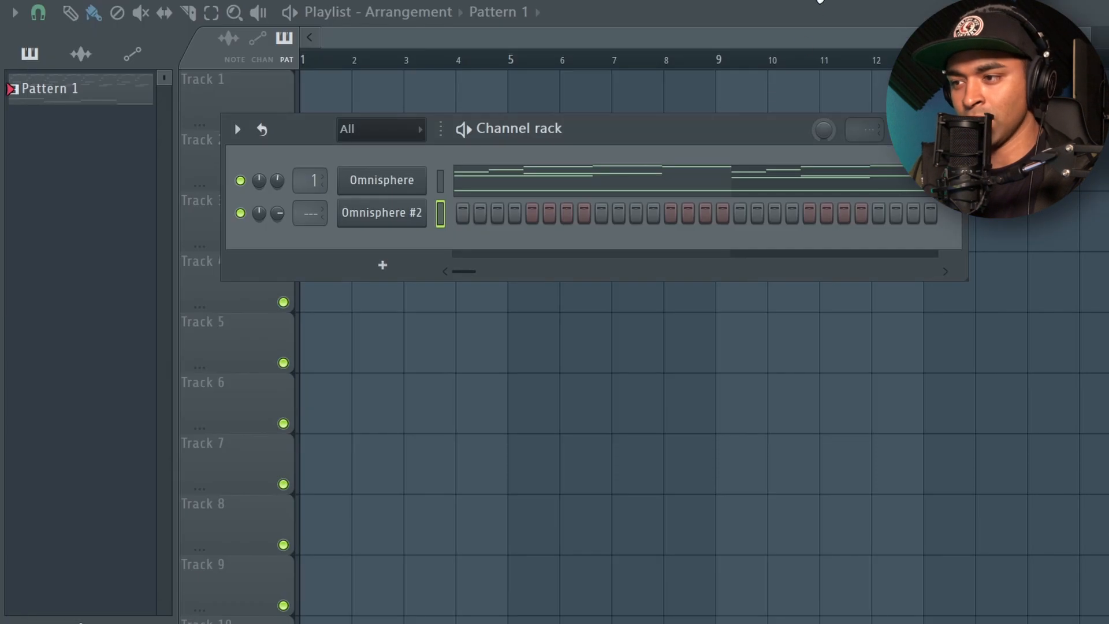
# - Record notes and automation into the Omnisphere #2 piano roll, playing an F#6, C#6, D6, C#6 phrase from bar 1 through bar 4
pyautogui.click(820, 1)
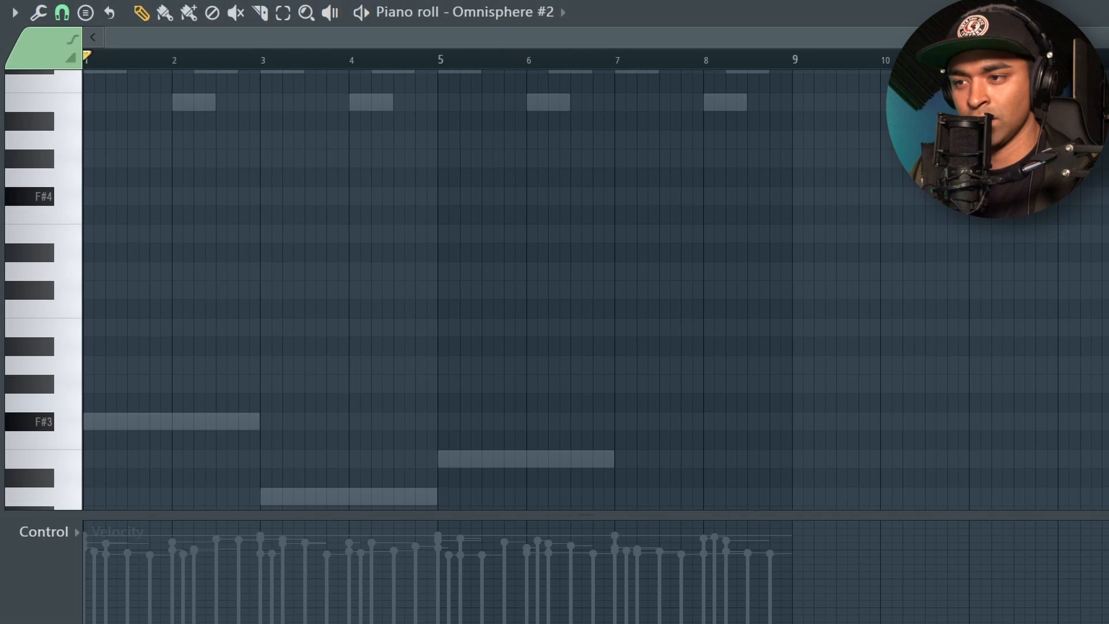
pyautogui.press('r')
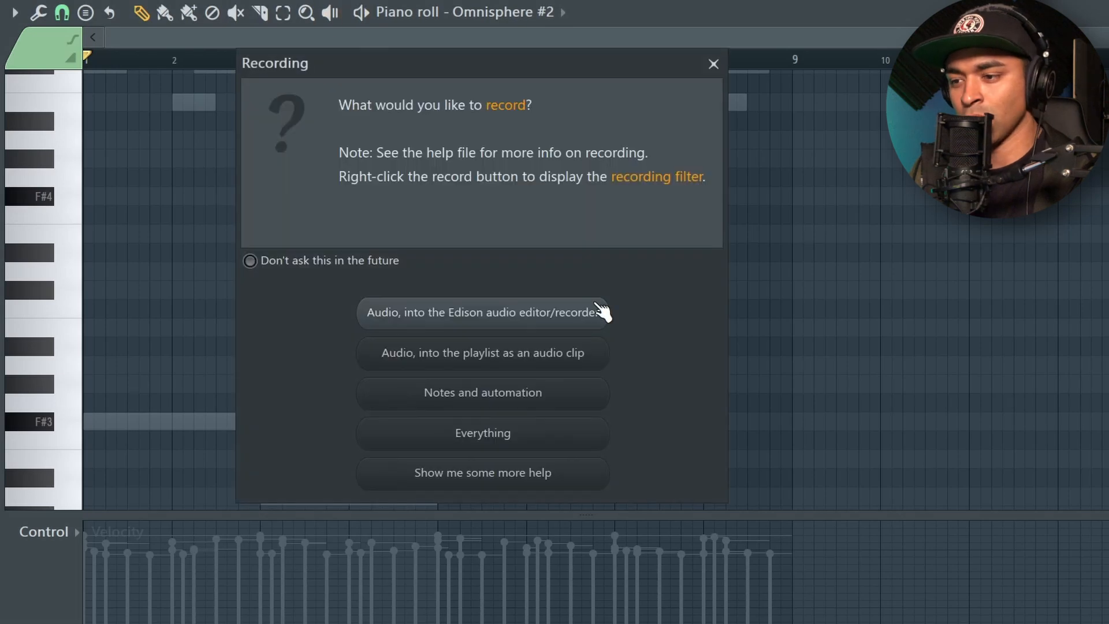
pyautogui.click(466, 397)
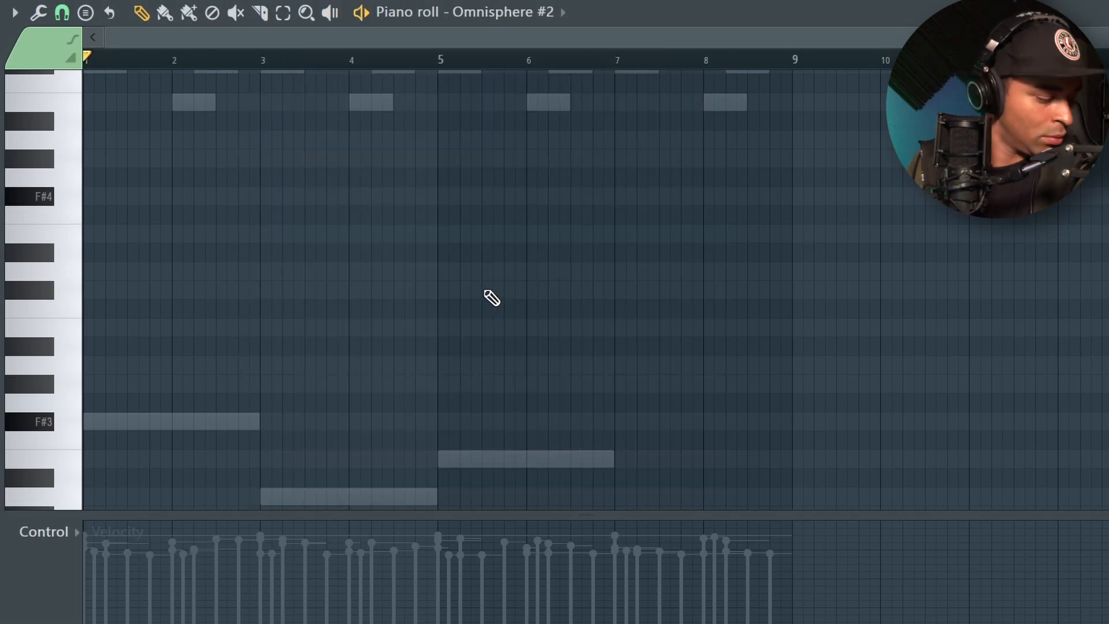
pyautogui.press('space')
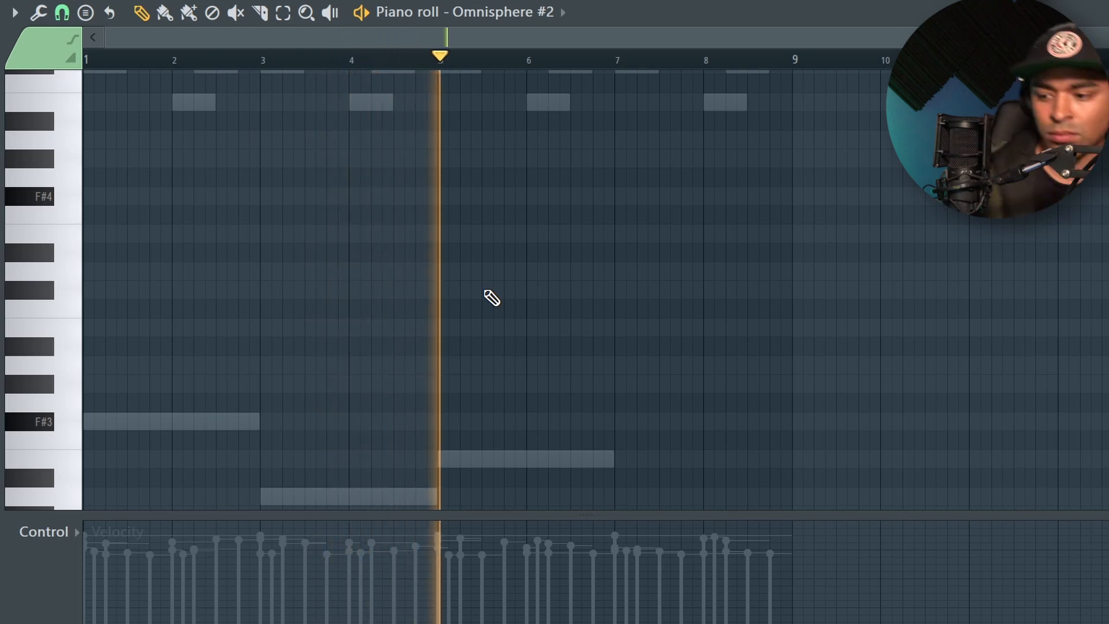
pyautogui.press('space')
pyautogui.scroll(10, 373, 320)
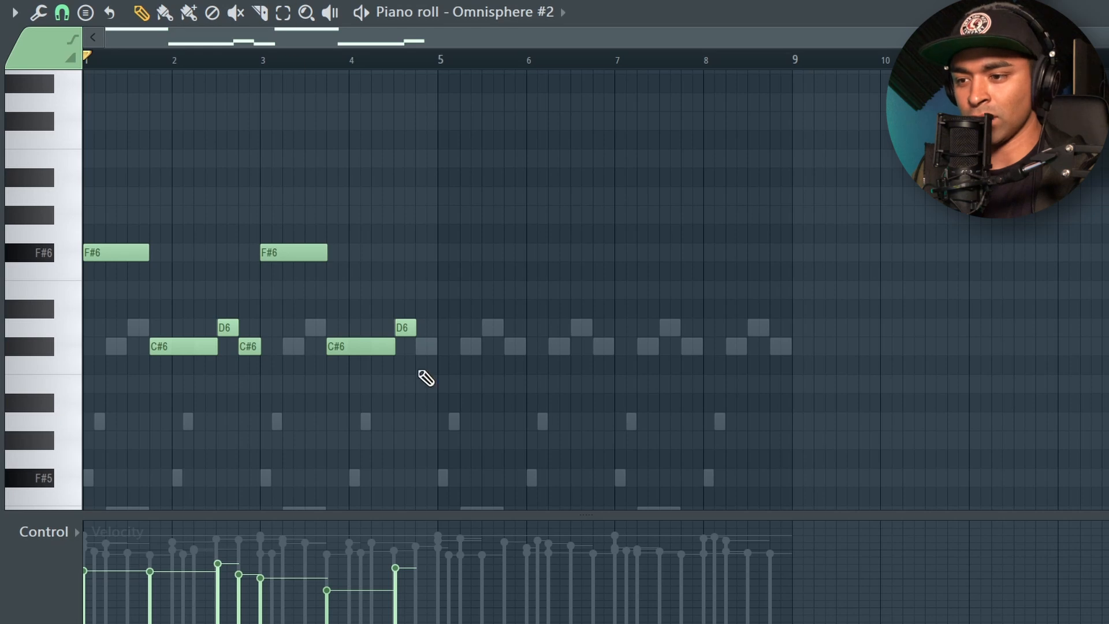
# - Delete the recorded notes in bars 3 and 4 and quantize the remaining two-bar phrase
pyautogui.rightClick(306, 252)
pyautogui.rightClick(370, 346)
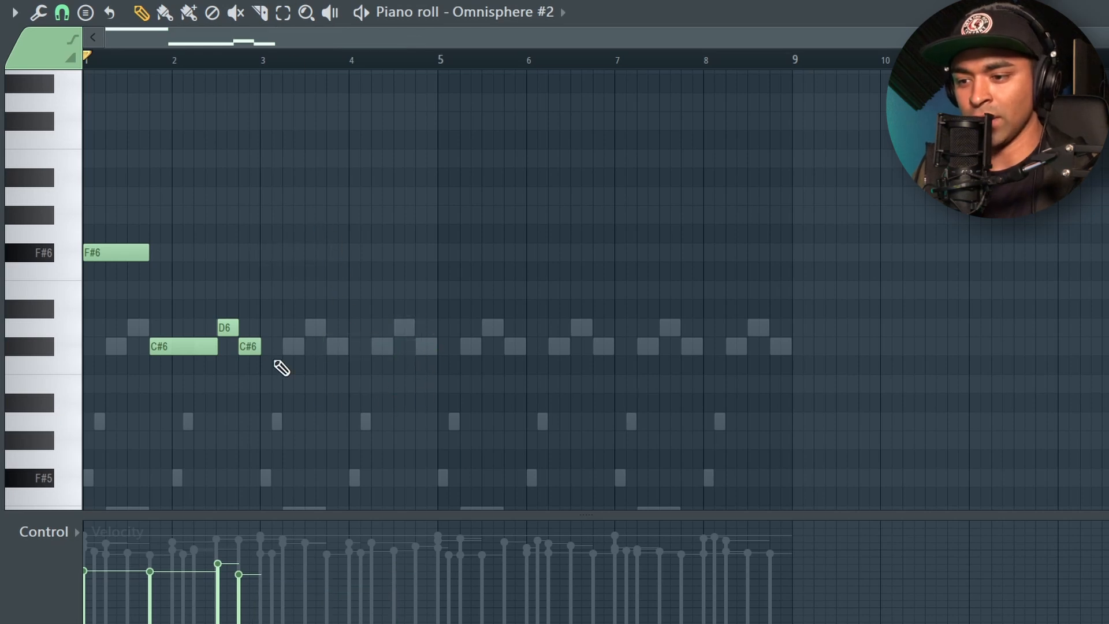
pyautogui.hotkey('ctrl', 'a')
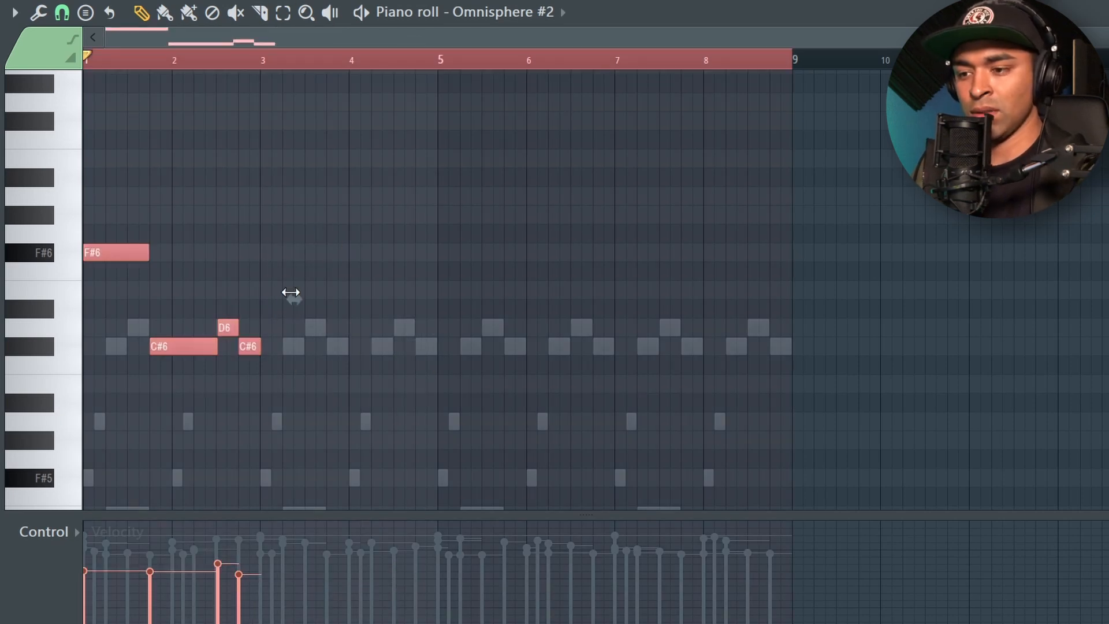
pyautogui.hotkey('ctrl', 'q')
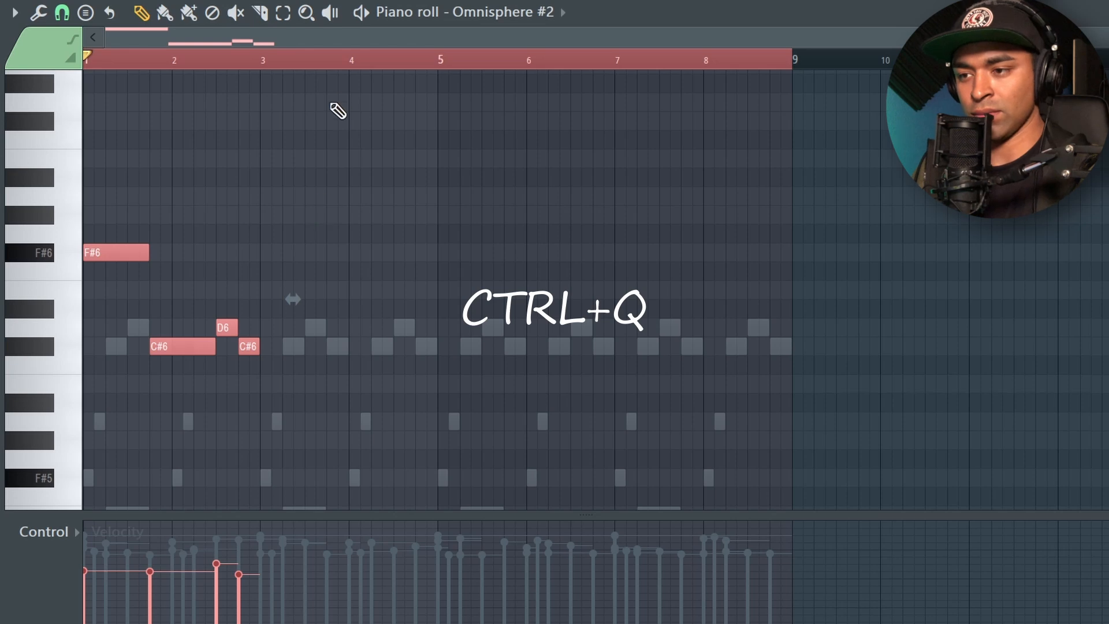
# - Duplicate the two-bar phrase until it fills all eight bars and play the pattern back
pyautogui.hotkey('ctrl', 'd')
pyautogui.hotkey('ctrl', 'b')
pyautogui.hotkey('ctrl', 'b')
pyautogui.hotkey('ctrl', 'b')
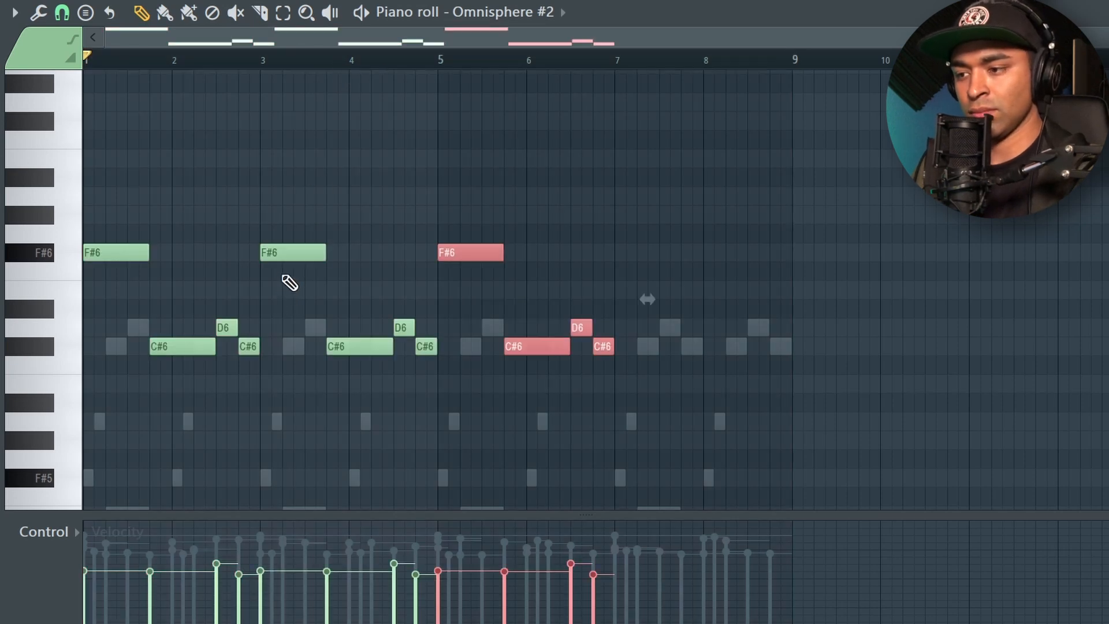
pyautogui.hotkey('ctrl', 'd')
pyautogui.press('space')
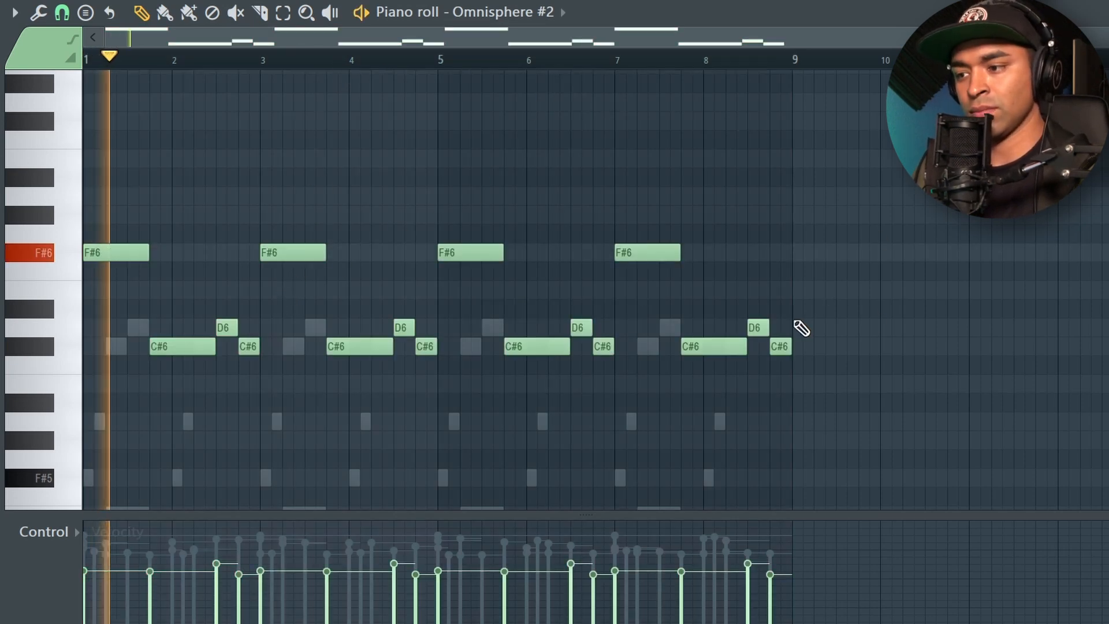
pyautogui.scroll(5, 800, 324)
pyautogui.scroll(-6, 788, 332)
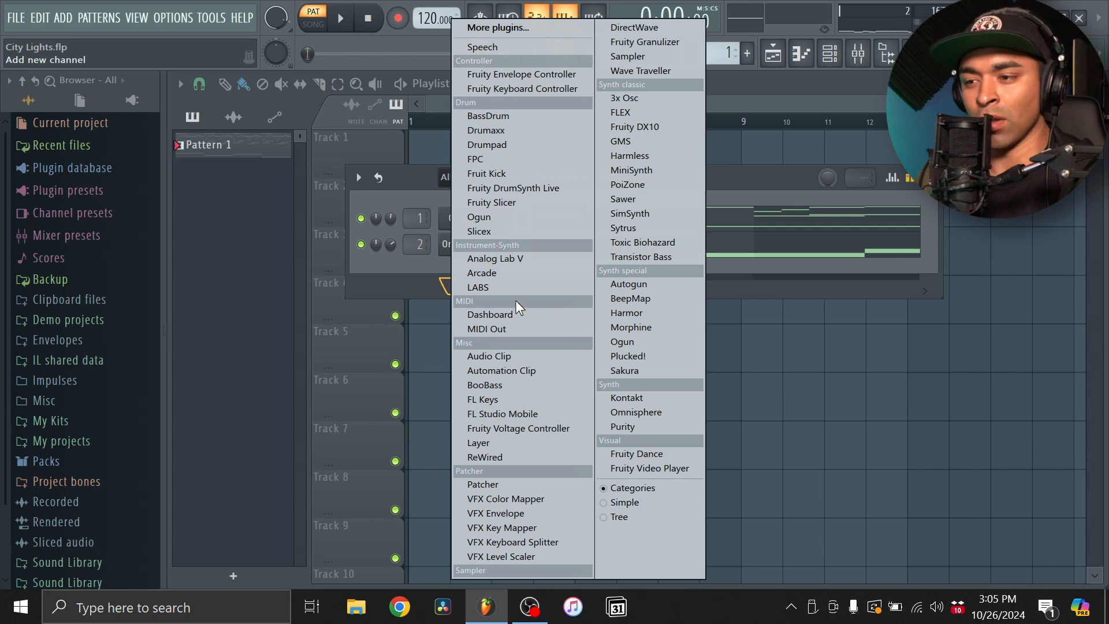
# - Add an Arcade channel with the Give and Take kit and draw an F4 note spanning all eight bars of its piano roll
pyautogui.click(515, 272)
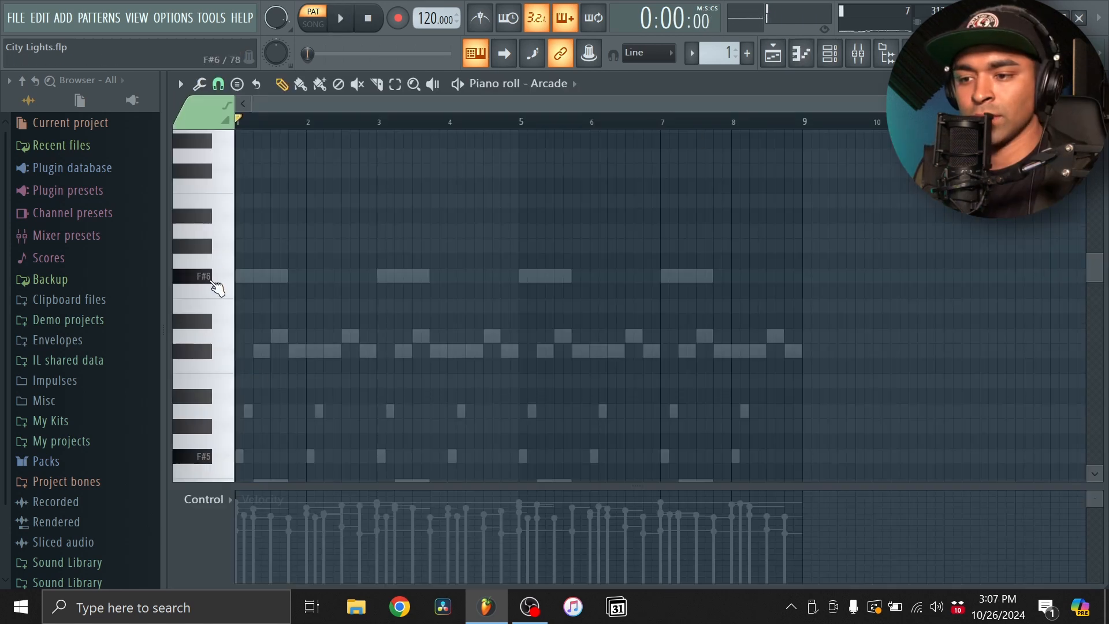
pyautogui.scroll(-3, 216, 287)
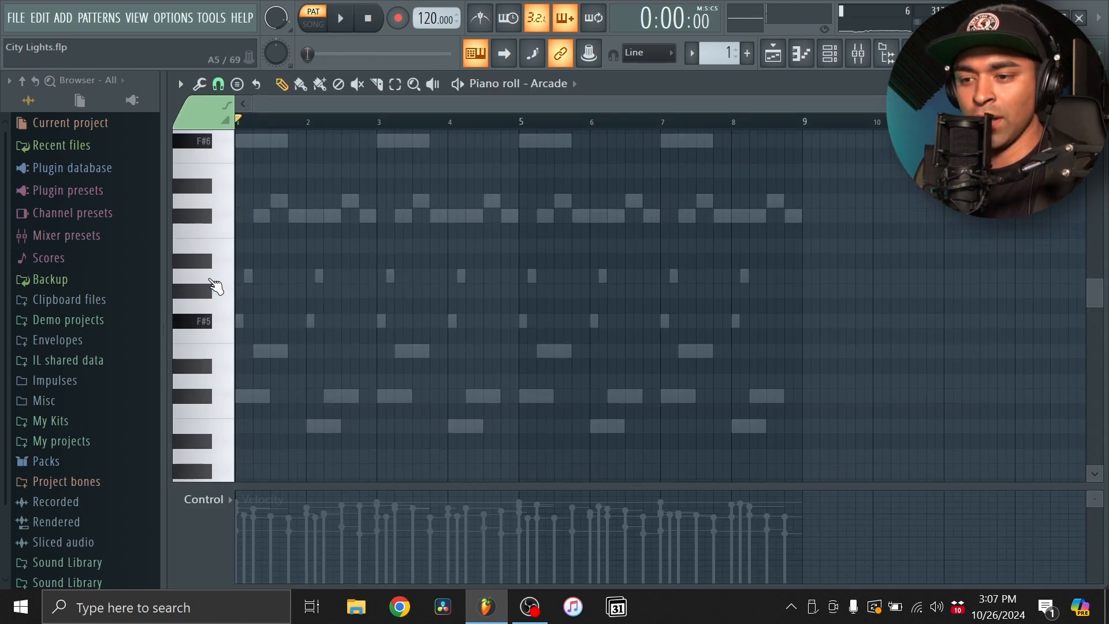
pyautogui.scroll(-4, 222, 349)
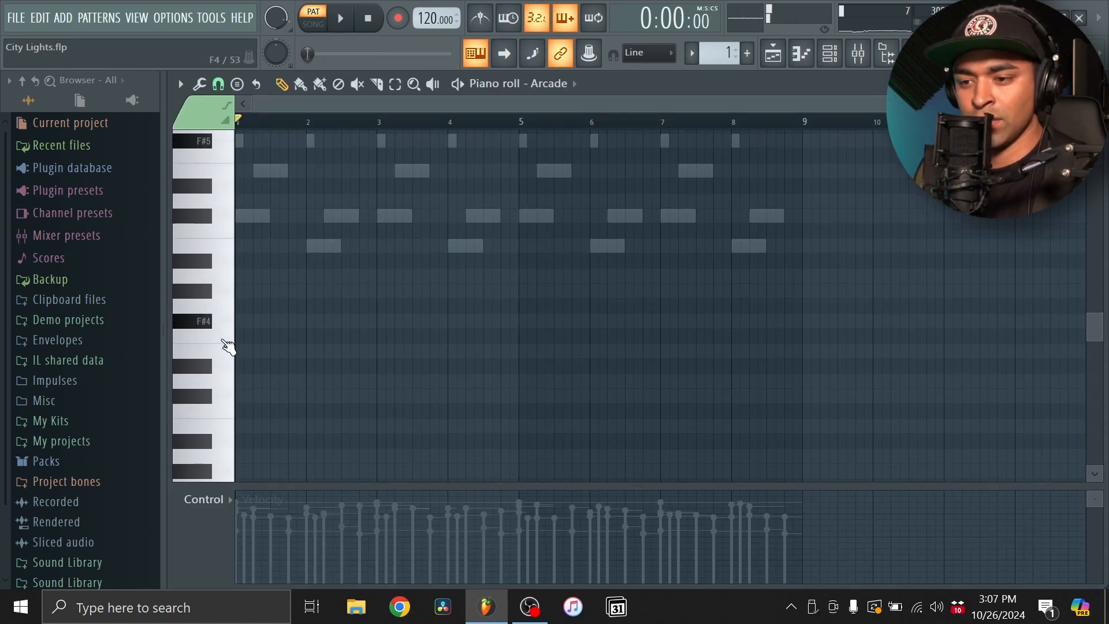
pyautogui.click(239, 339)
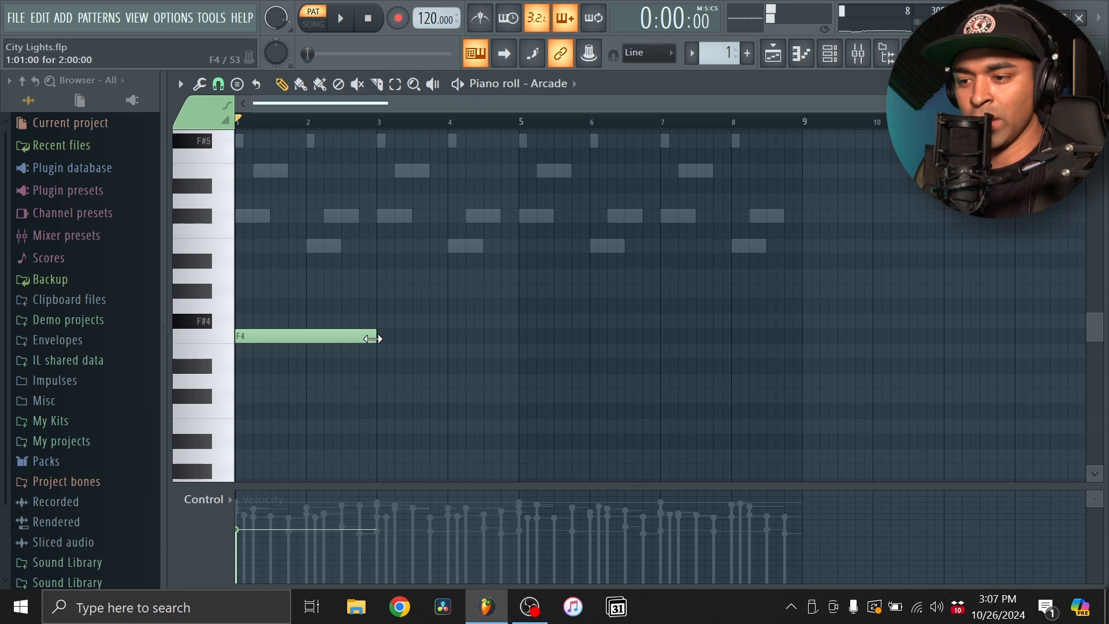
pyautogui.moveTo(376, 339); pyautogui.dragTo(803, 342)
pyautogui.press('space')
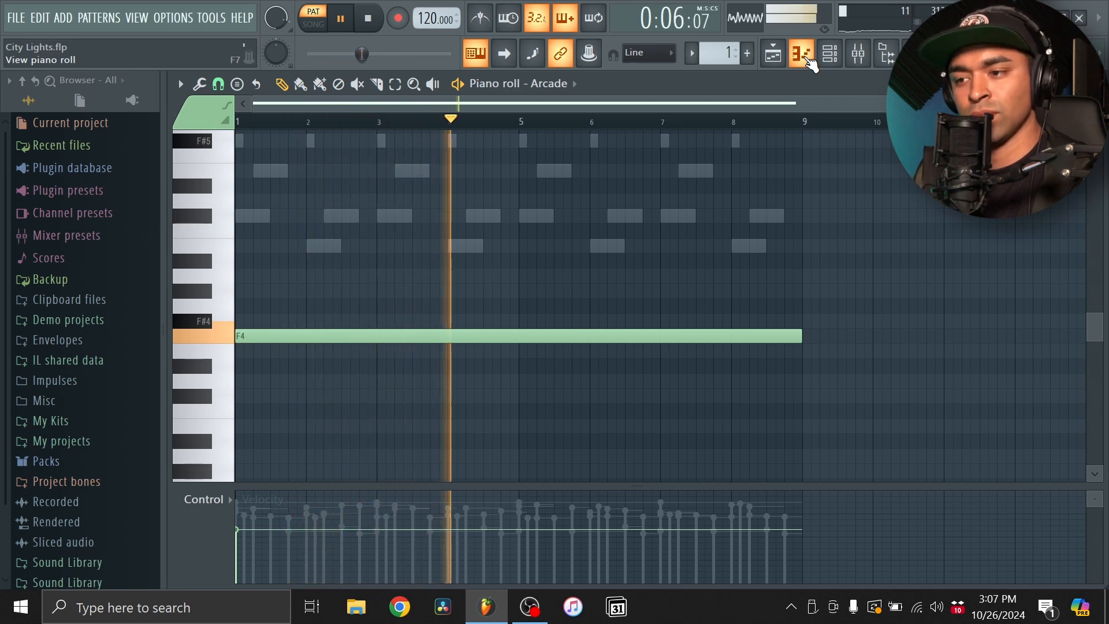
# - Route the Arcade channel to mixer track 3 and load Little AlterBoy into effect slot 2 of Insert 3
pyautogui.click(802, 55)
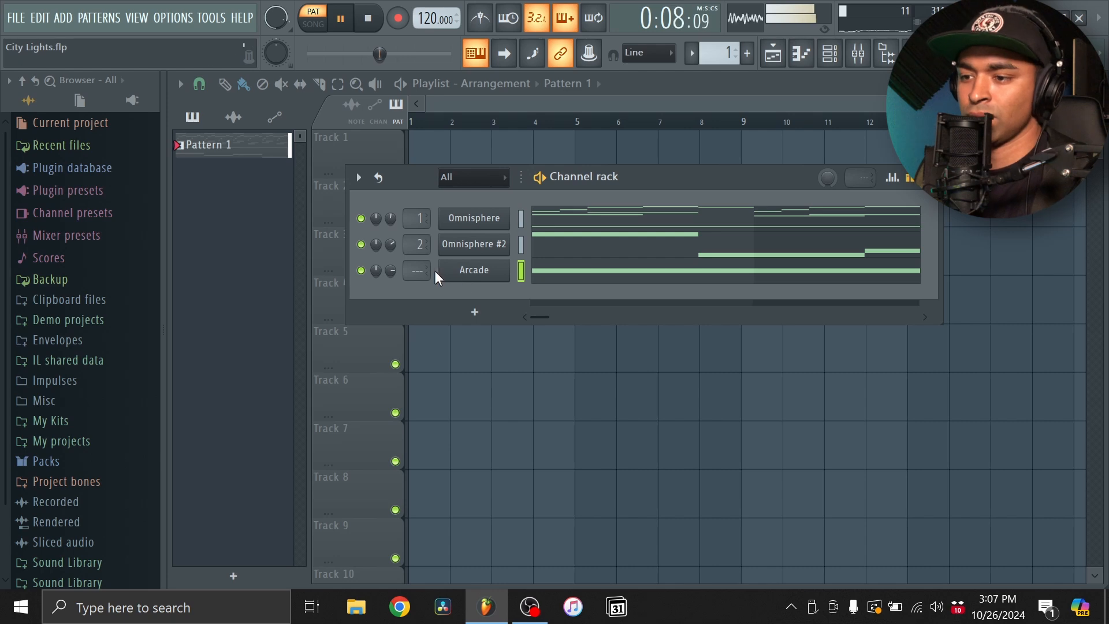
pyautogui.press('space')
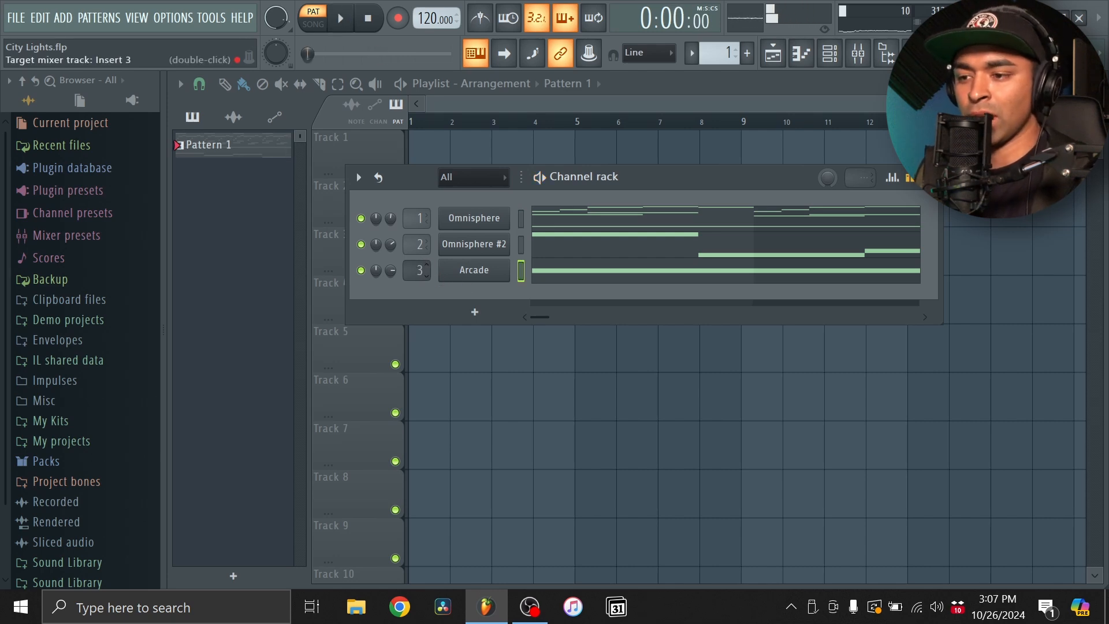
pyautogui.click(858, 53)
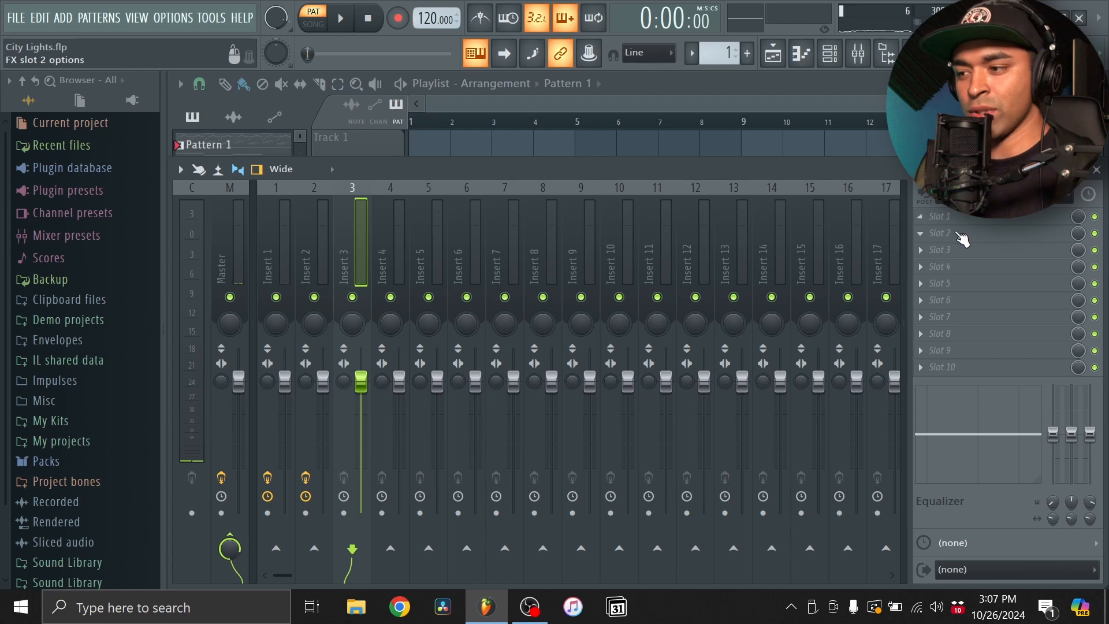
pyautogui.click(962, 238)
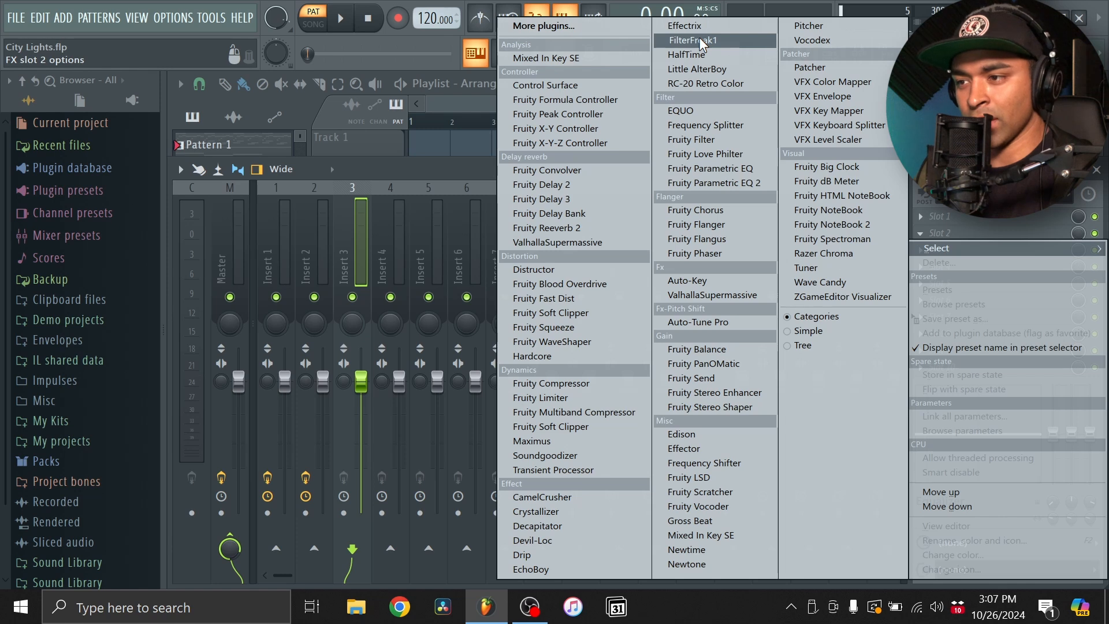
pyautogui.click(696, 69)
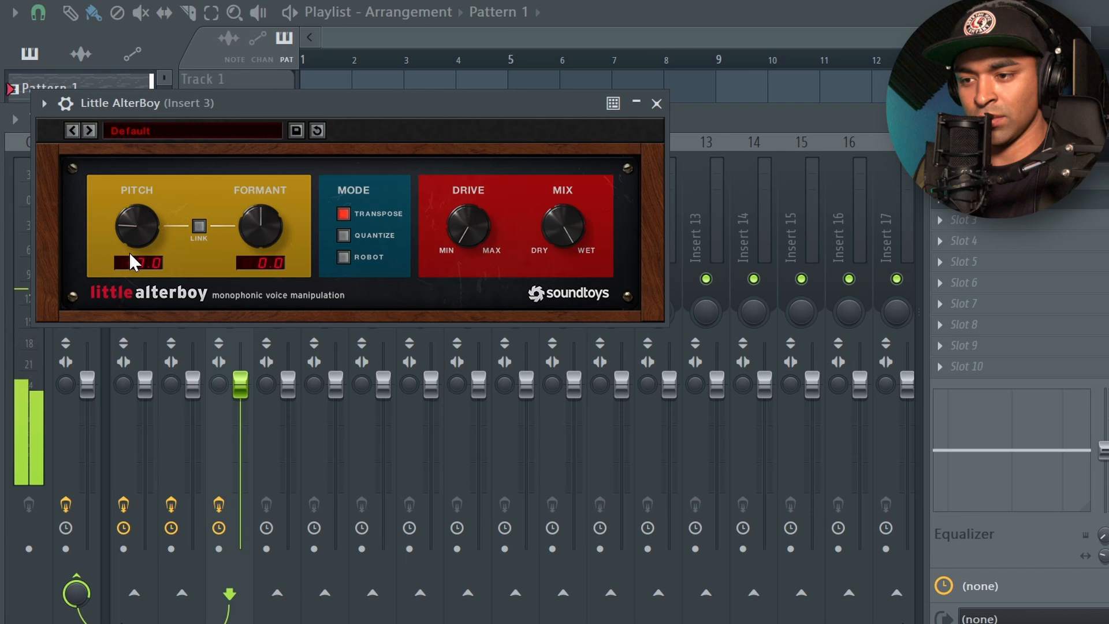
# - Try Little AlterBoy's pitch at -12.0, set it to 12.0 and close the plugin window
pyautogui.moveTo(275, 269); pyautogui.dragTo(280, 307)
pyautogui.moveTo(141, 292); pyautogui.dragTo(141, 234)
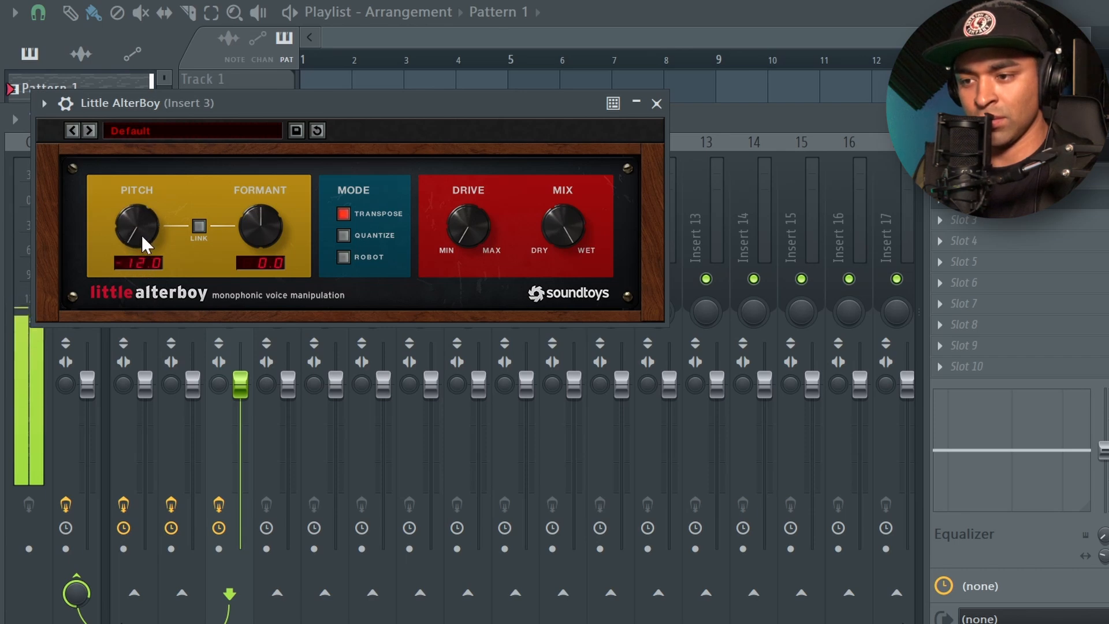
pyautogui.moveTo(142, 130); pyautogui.dragTo(161, 56)
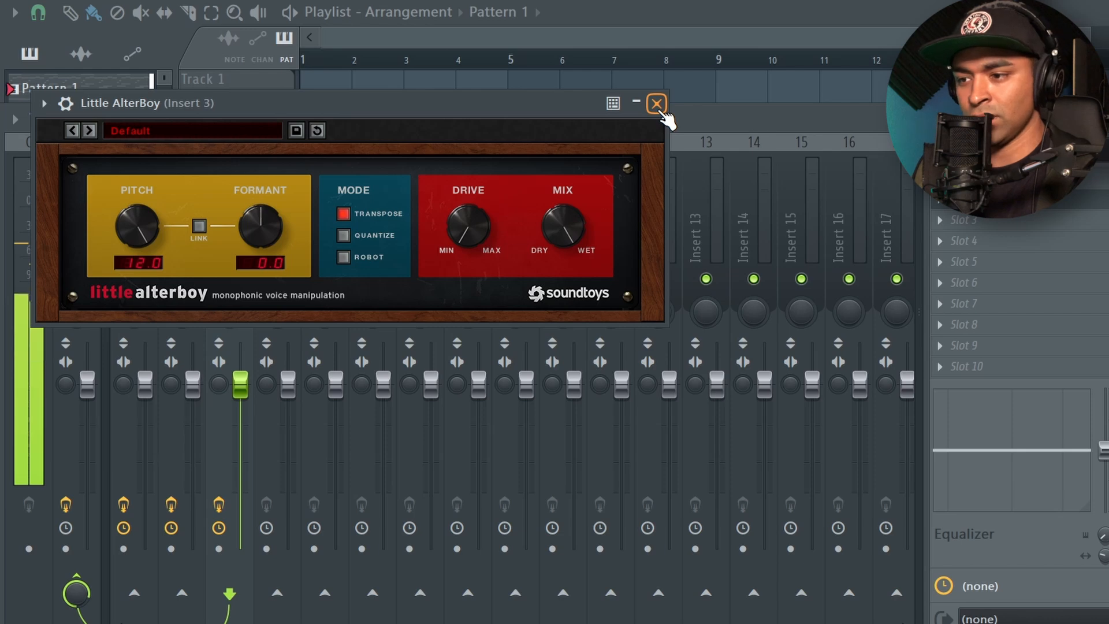
pyautogui.click(656, 104)
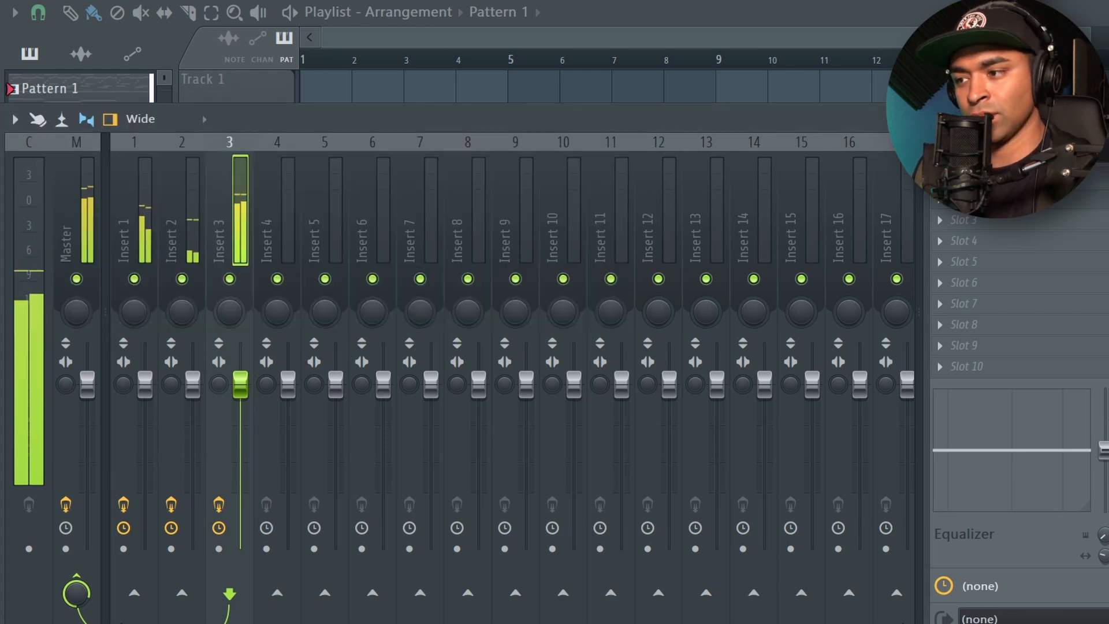
# - Load Fruity Parametric EQ 2 into slot 4 of Insert 3 and pull band 1 fully down near 200 Hz and band 7 near 2182 Hz
pyautogui.click(988, 244)
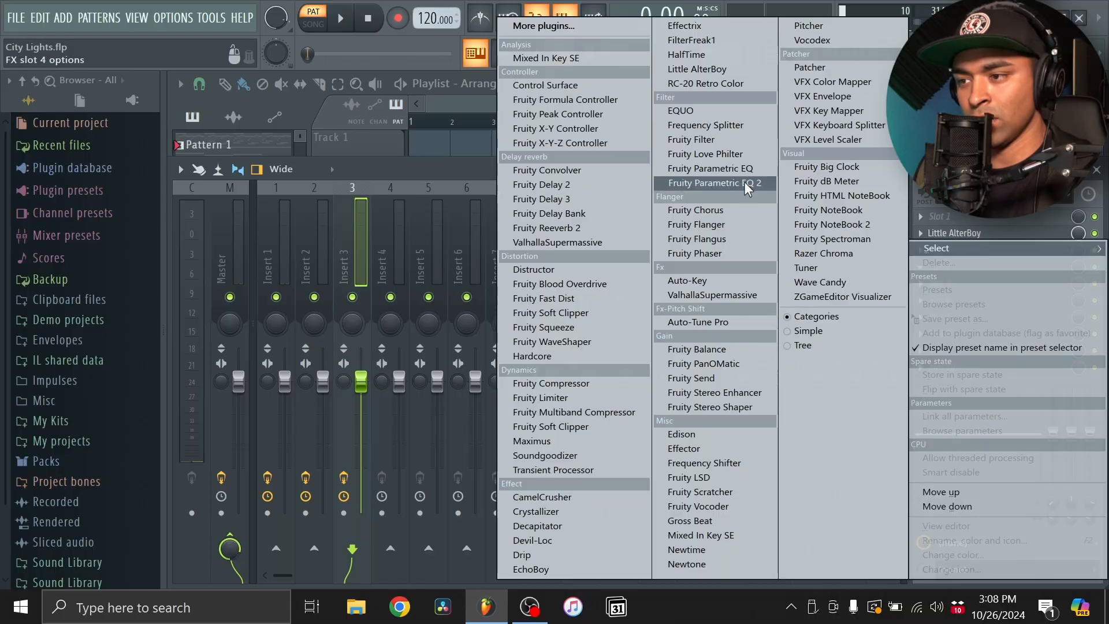
pyautogui.click(738, 182)
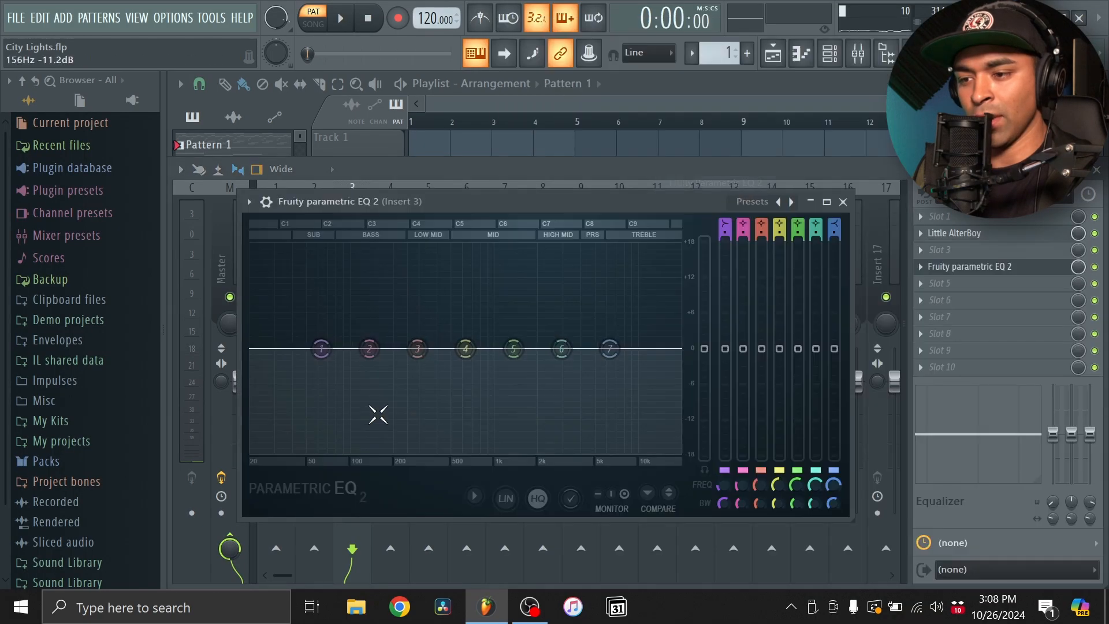
pyautogui.press('space')
pyautogui.moveTo(321, 348); pyautogui.dragTo(383, 449)
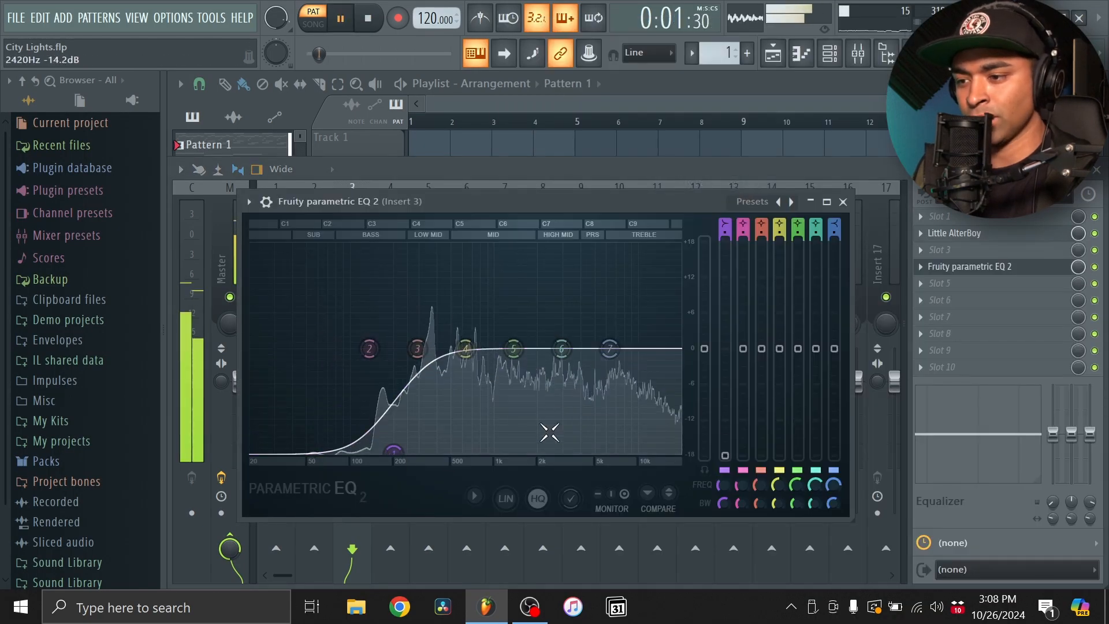
pyautogui.moveTo(610, 348); pyautogui.dragTo(544, 452)
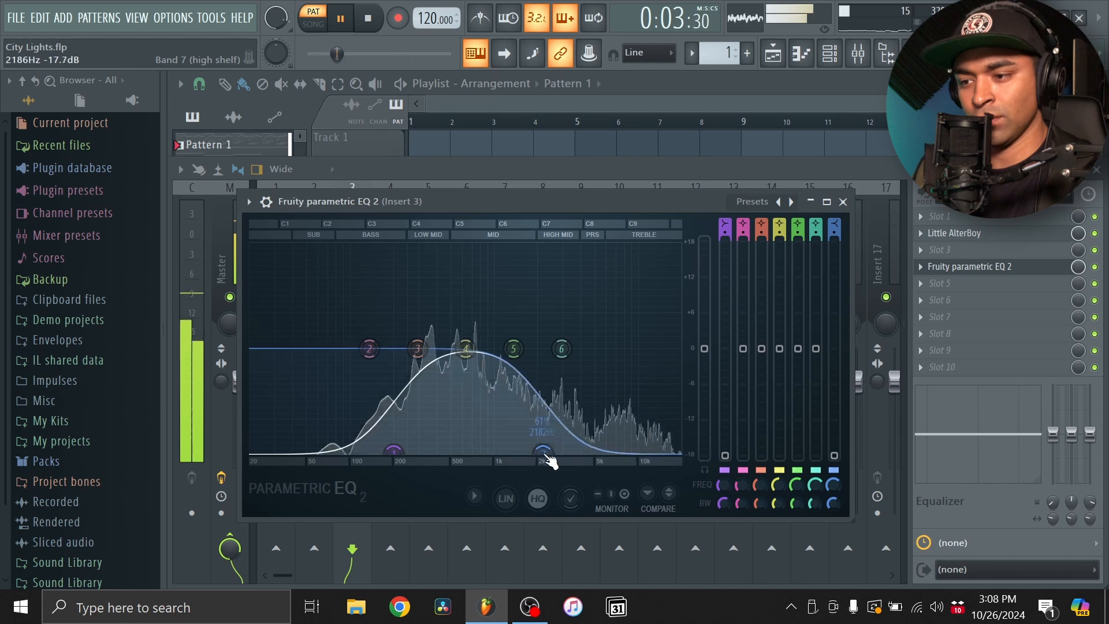
pyautogui.click(842, 201)
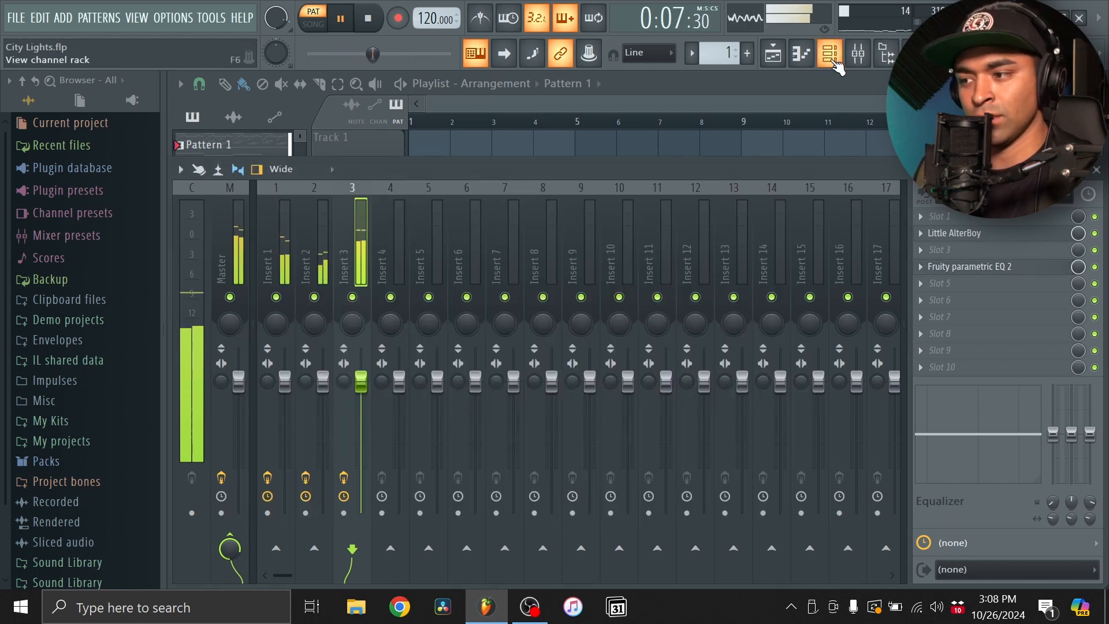
pyautogui.click(997, 268)
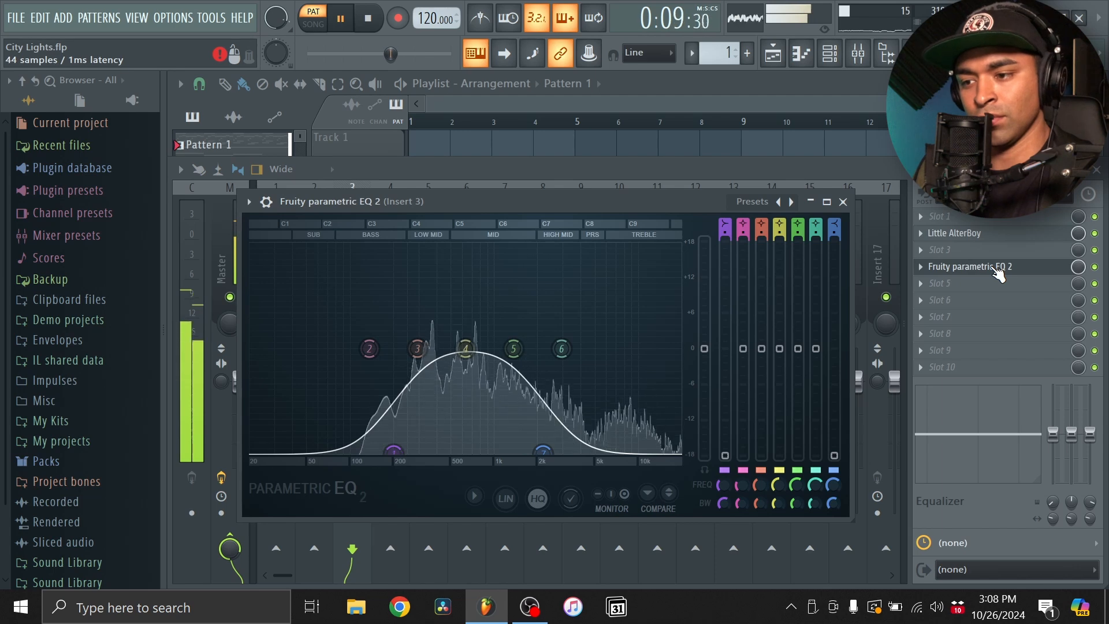
pyautogui.click(996, 268)
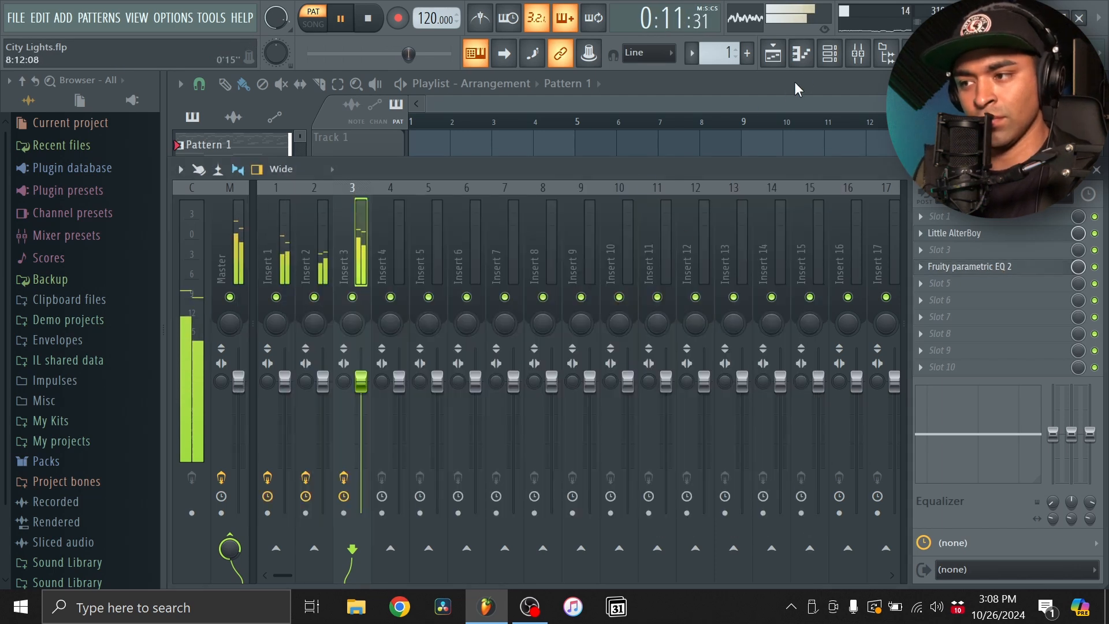
# - Add a third Omnisphere channel, load the Bass - Vengeance preset and close its window
pyautogui.click(829, 53)
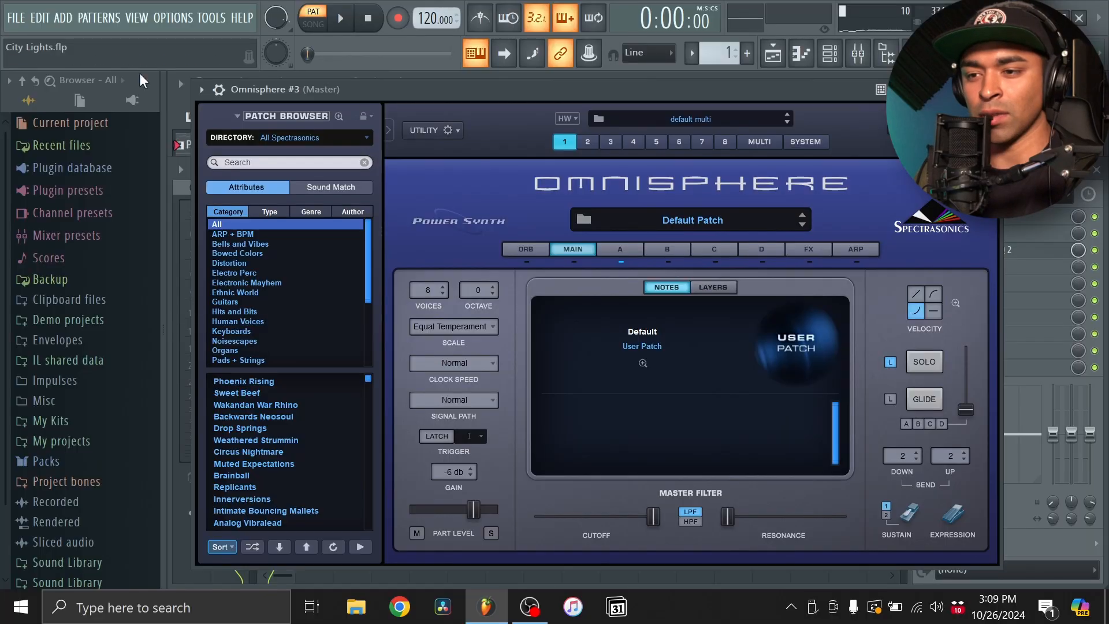
pyautogui.click(202, 90)
pyautogui.moveTo(300, 140)
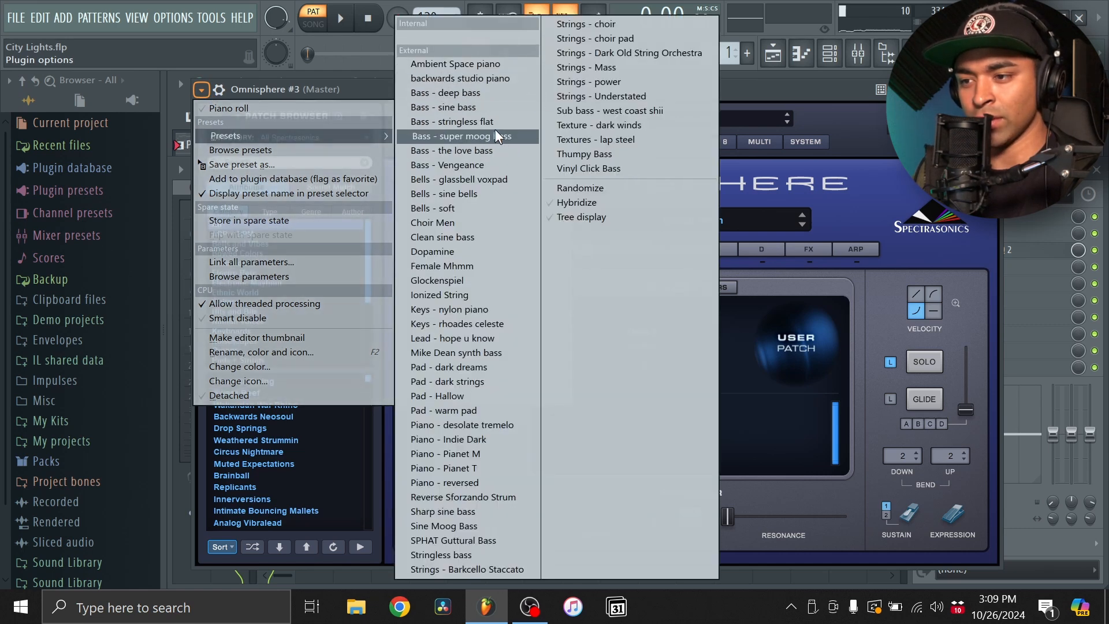
pyautogui.click(481, 164)
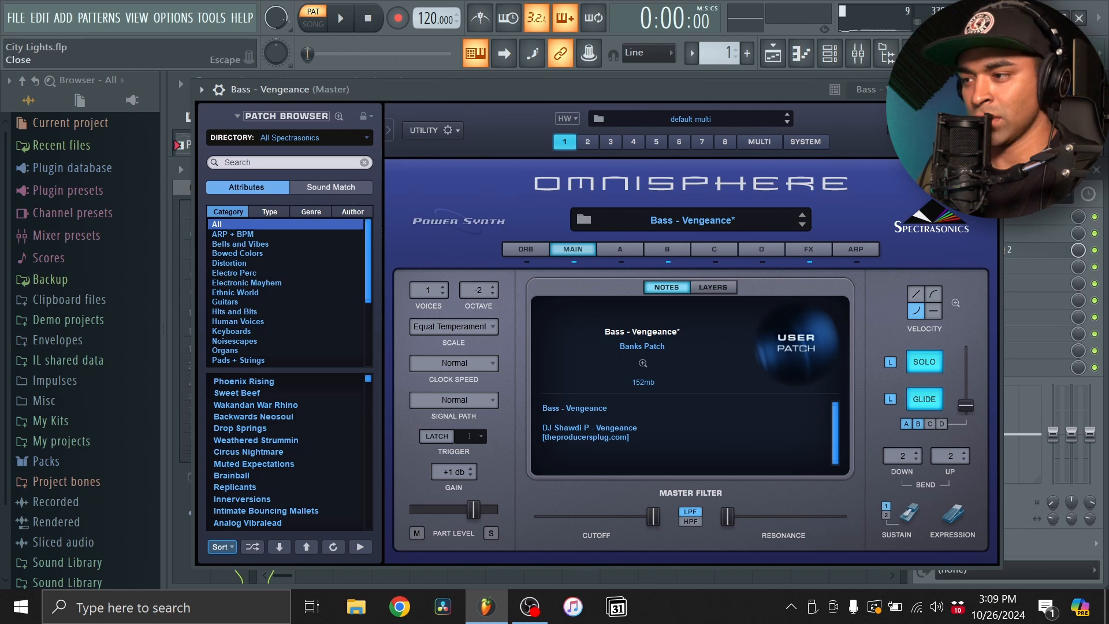
pyautogui.press('Escape')
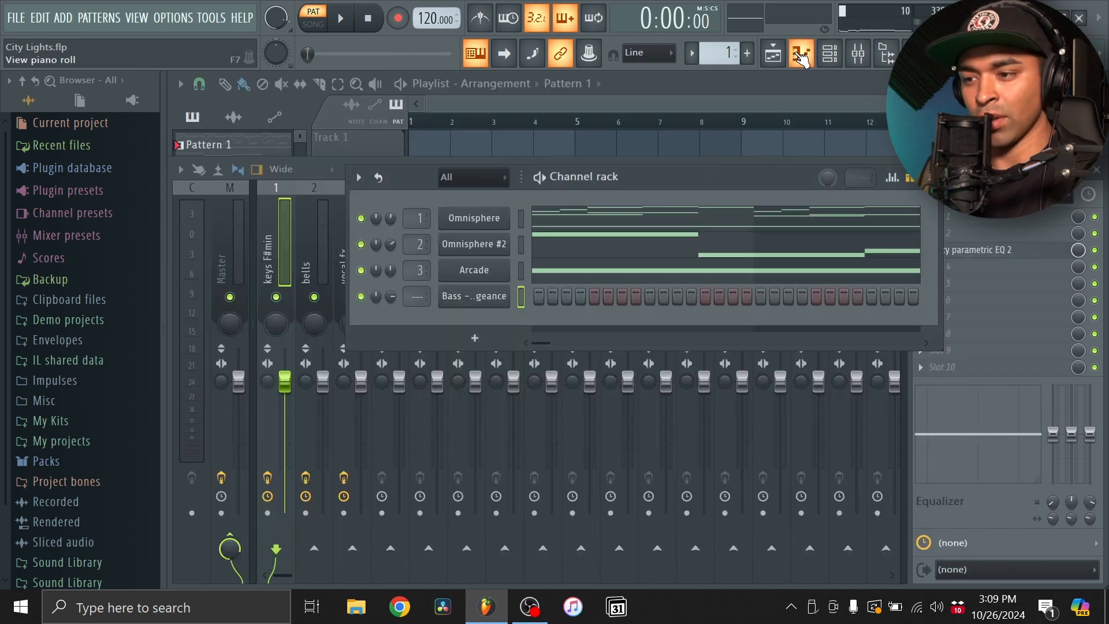
# - Transpose the Bass - Vengeance notes down one octave to F#4, D4, E4 and B3 while the pattern plays
pyautogui.press('F7')
pyautogui.press('space')
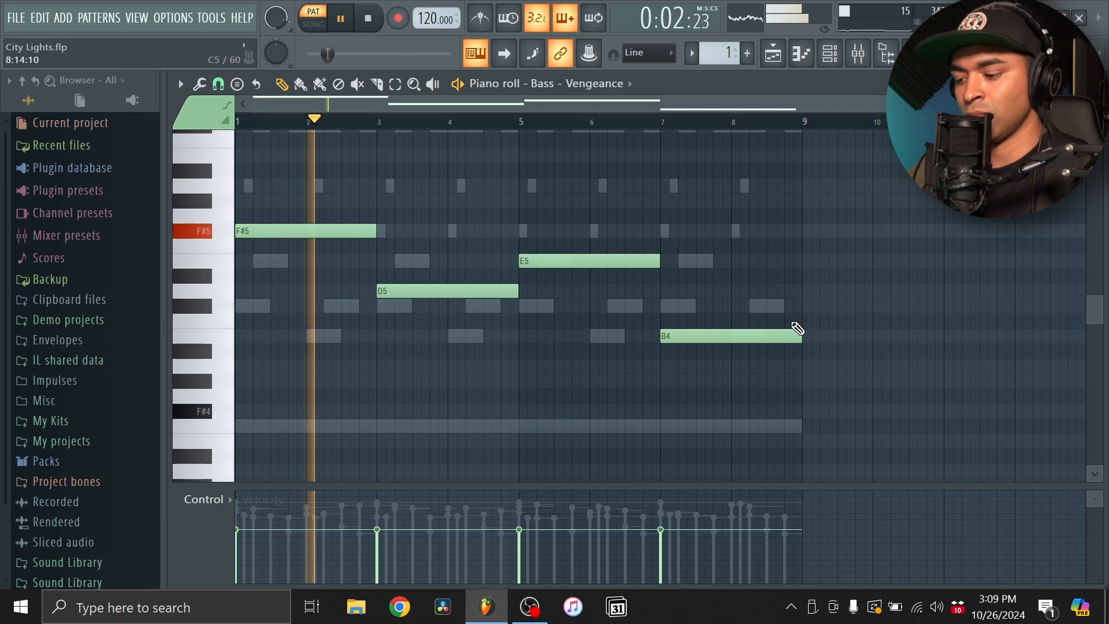
pyautogui.hotkey('ctrl', 'Down')
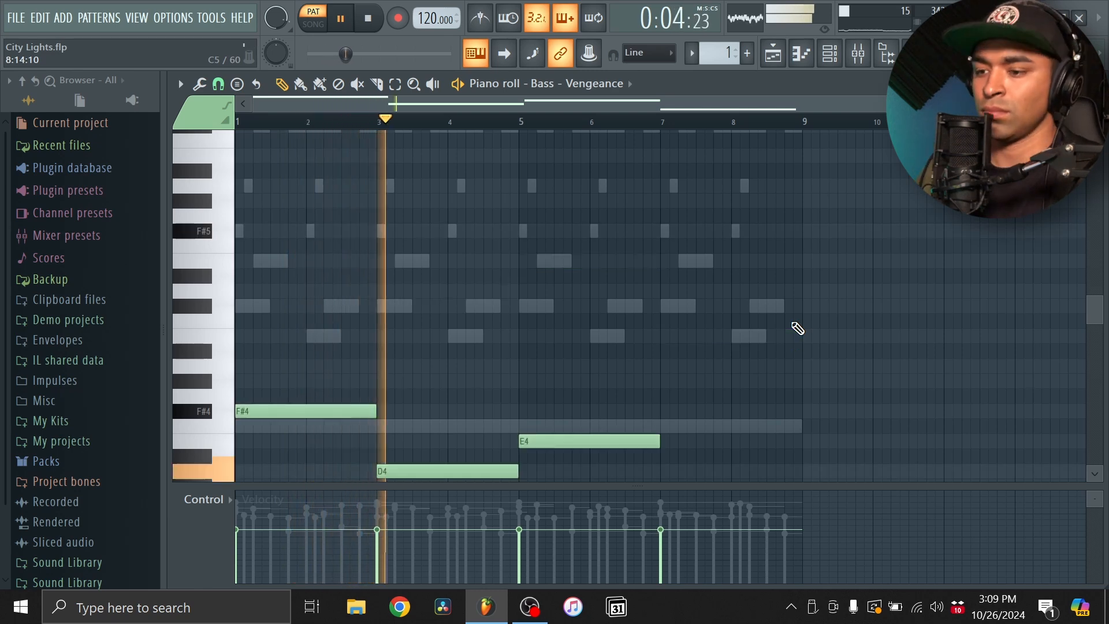
pyautogui.scroll(-2, 797, 329)
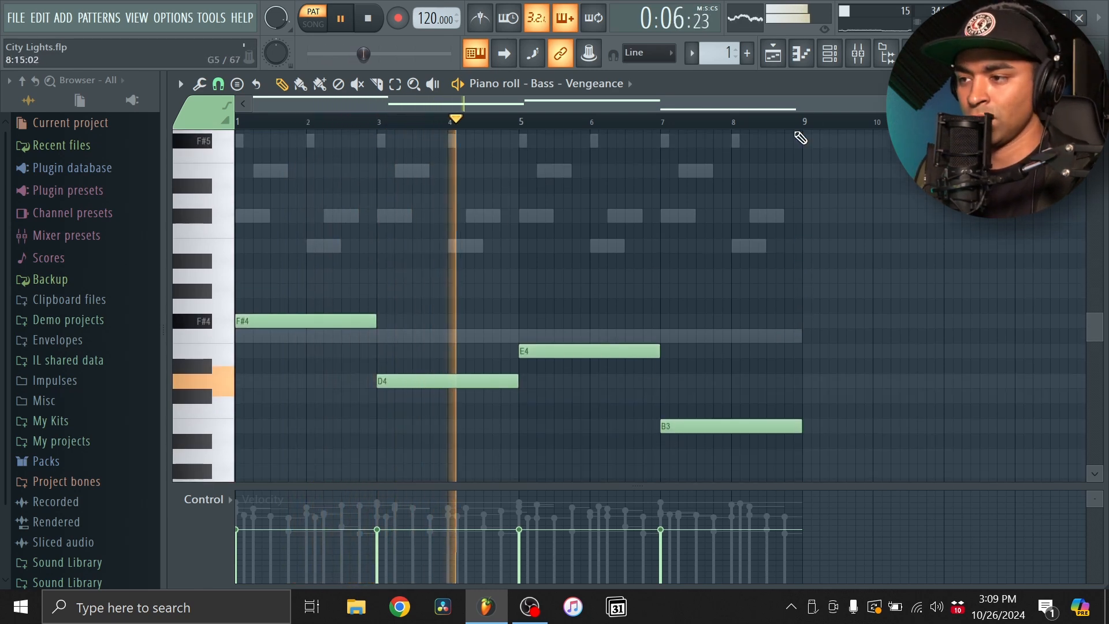
pyautogui.click(801, 53)
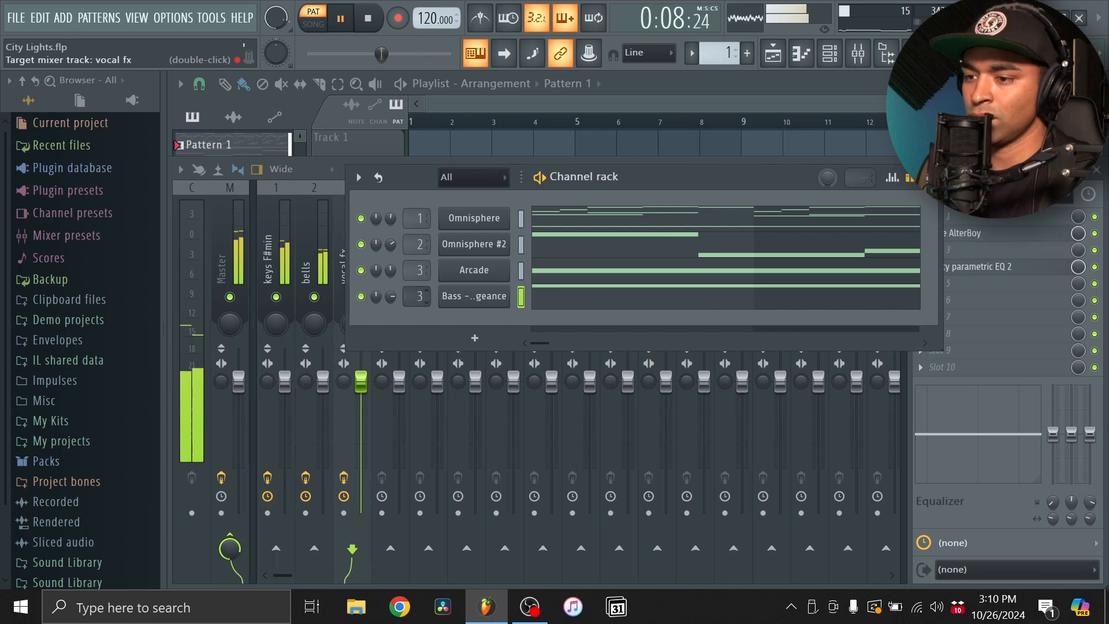
# - Route the bass channel to mixer track 4, load Fruity Parametric EQ 2 on it and raise band 2
pyautogui.click(323, 174)
pyautogui.click(399, 200)
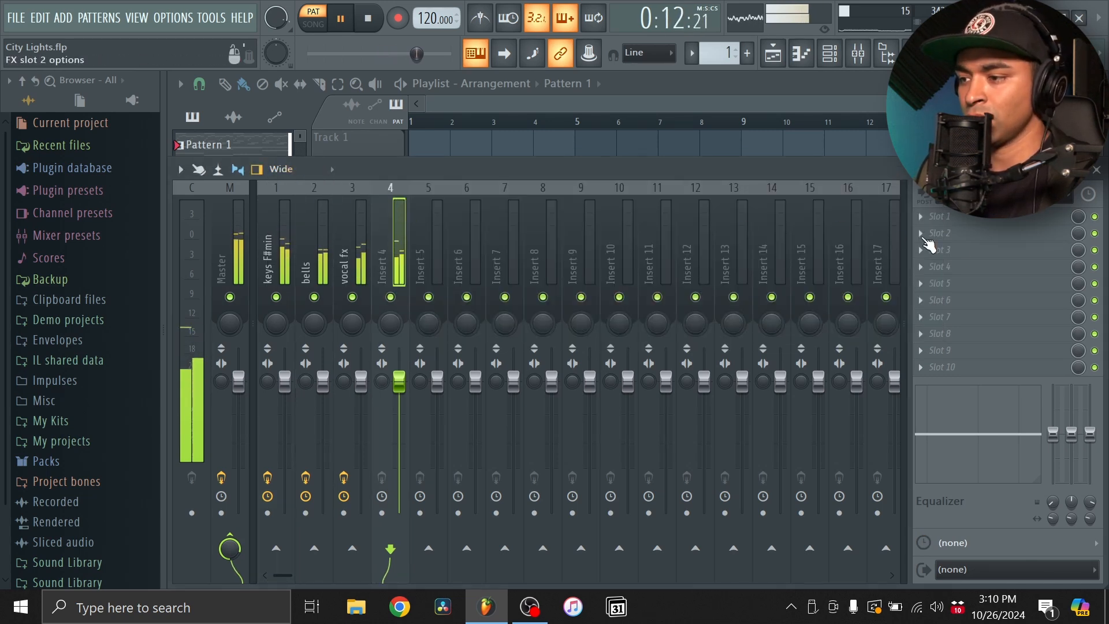
pyautogui.click(961, 238)
pyautogui.click(716, 182)
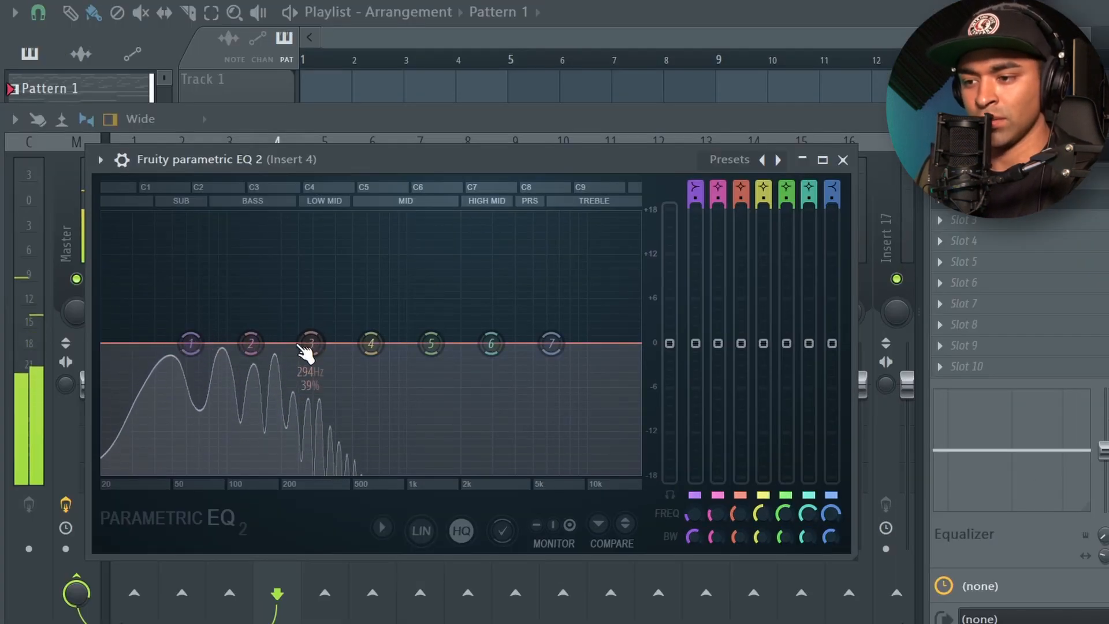
pyautogui.moveTo(256, 351); pyautogui.dragTo(279, 279)
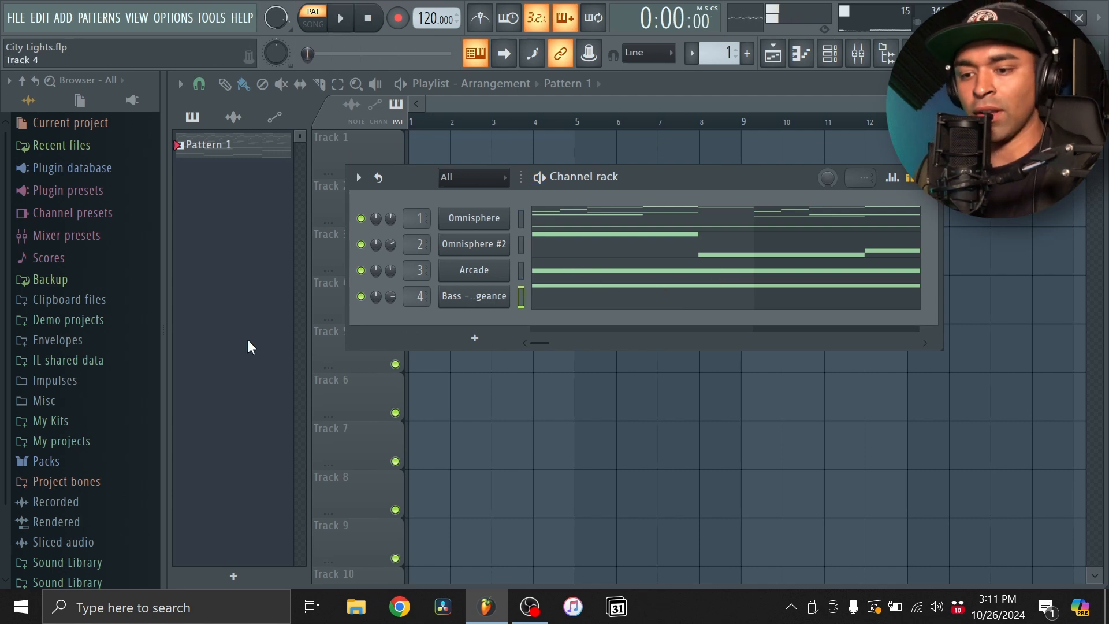
# - Add the [HH] Key sample from the Cymbals folder of the Cashtro - Bankroll Drum Kit as a new channel
pyautogui.click(95, 563)
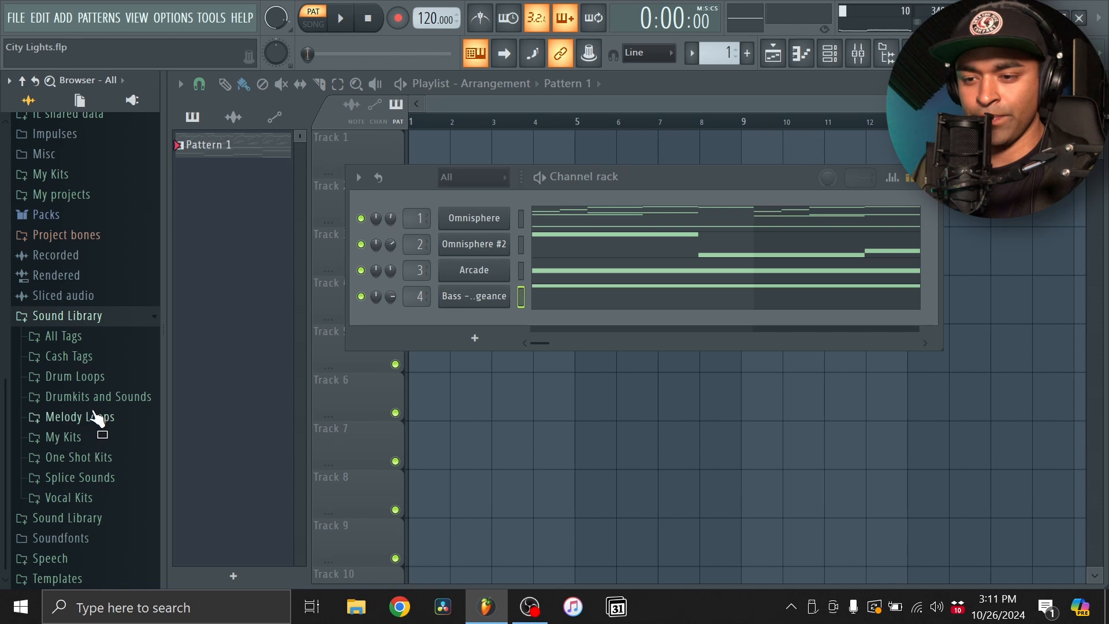
pyautogui.click(82, 319)
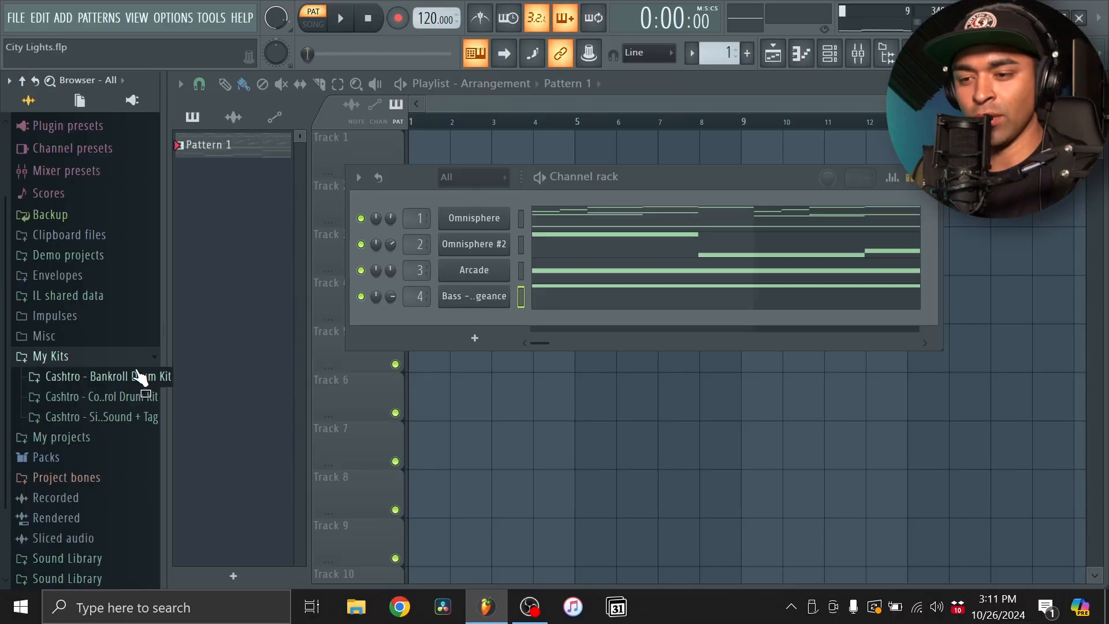
pyautogui.click(130, 378)
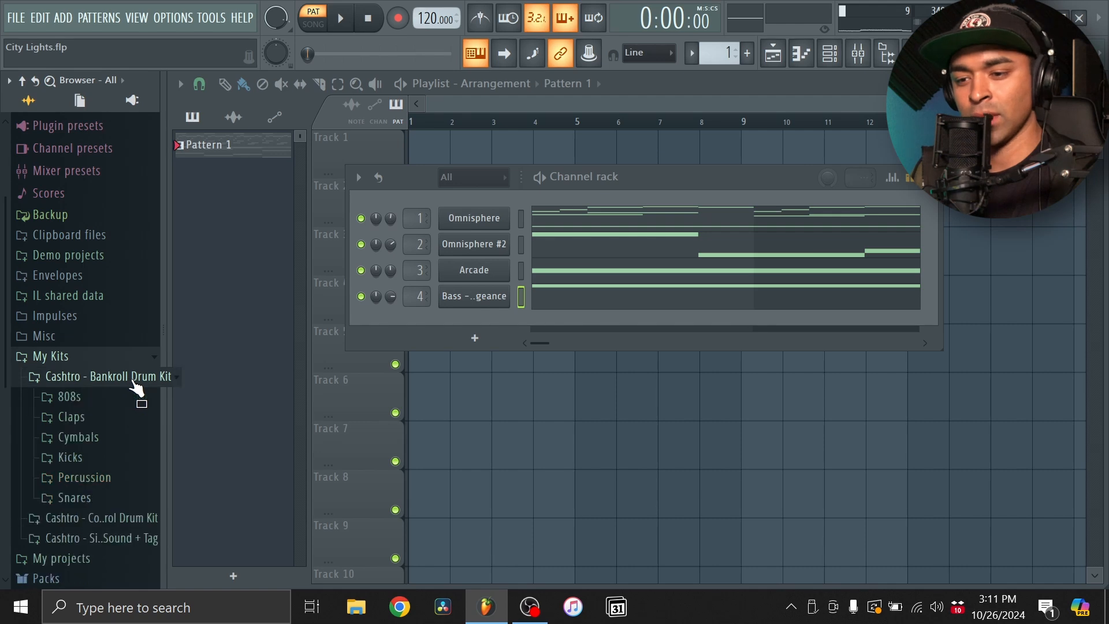
pyautogui.click(78, 438)
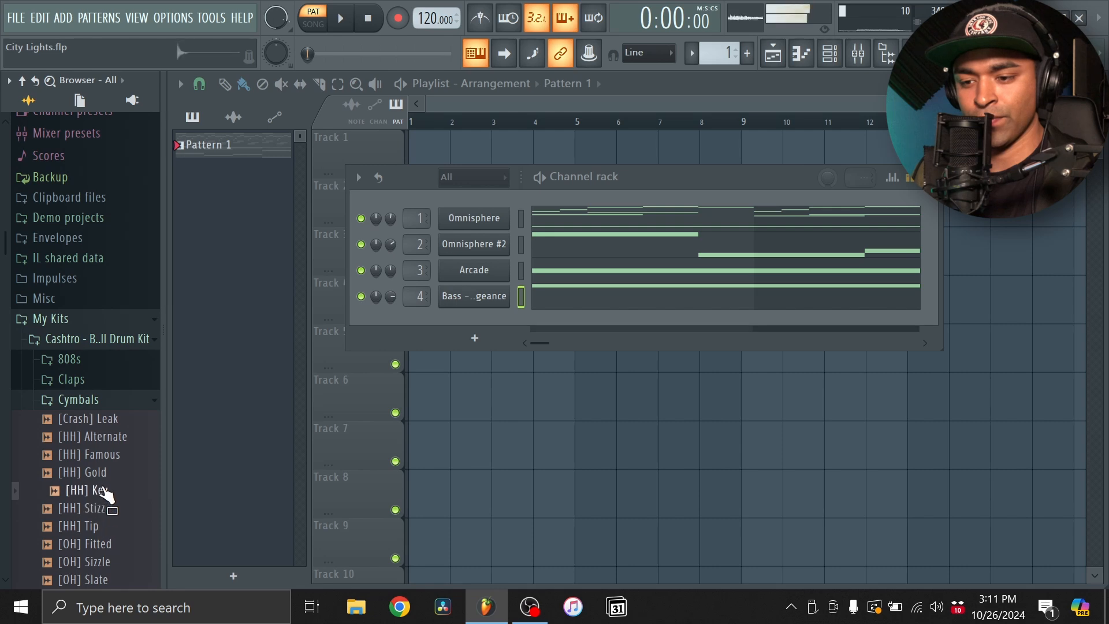
pyautogui.moveTo(487, 345); pyautogui.dragTo(497, 318)
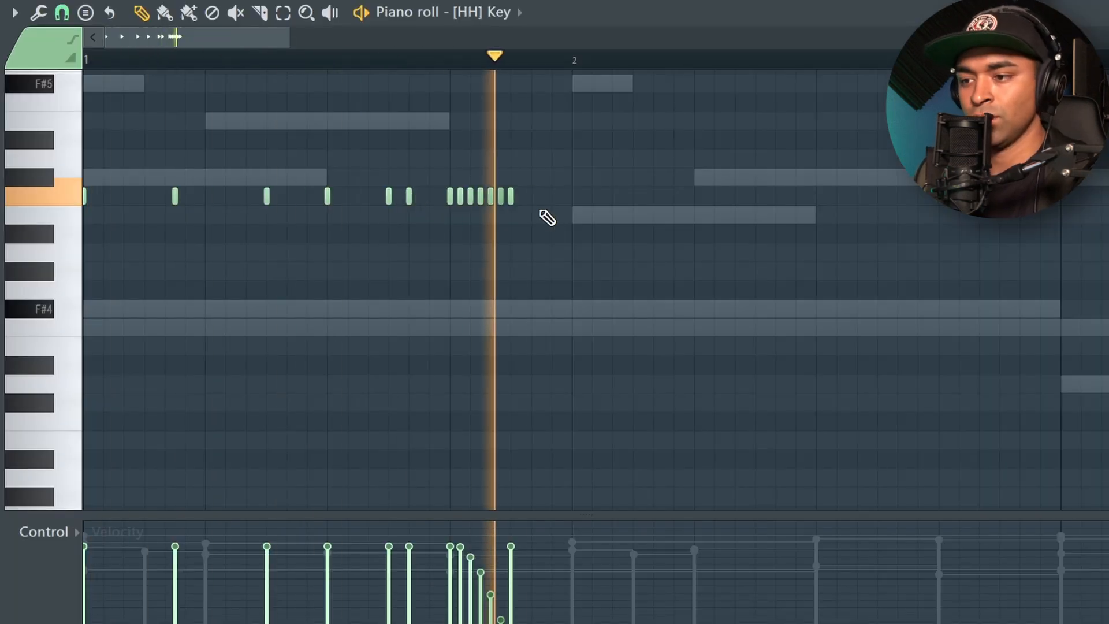
# - Copy the six hi-hat notes before the roll in bar 1 to the start of bar 2
pyautogui.press('space')
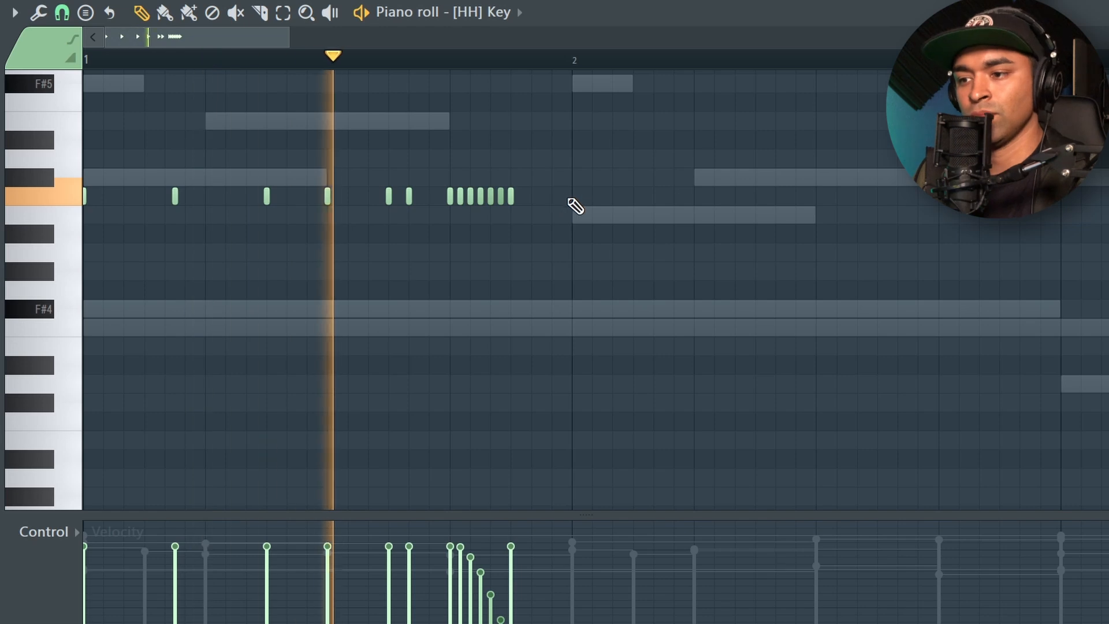
pyautogui.scroll(-2, 572, 205)
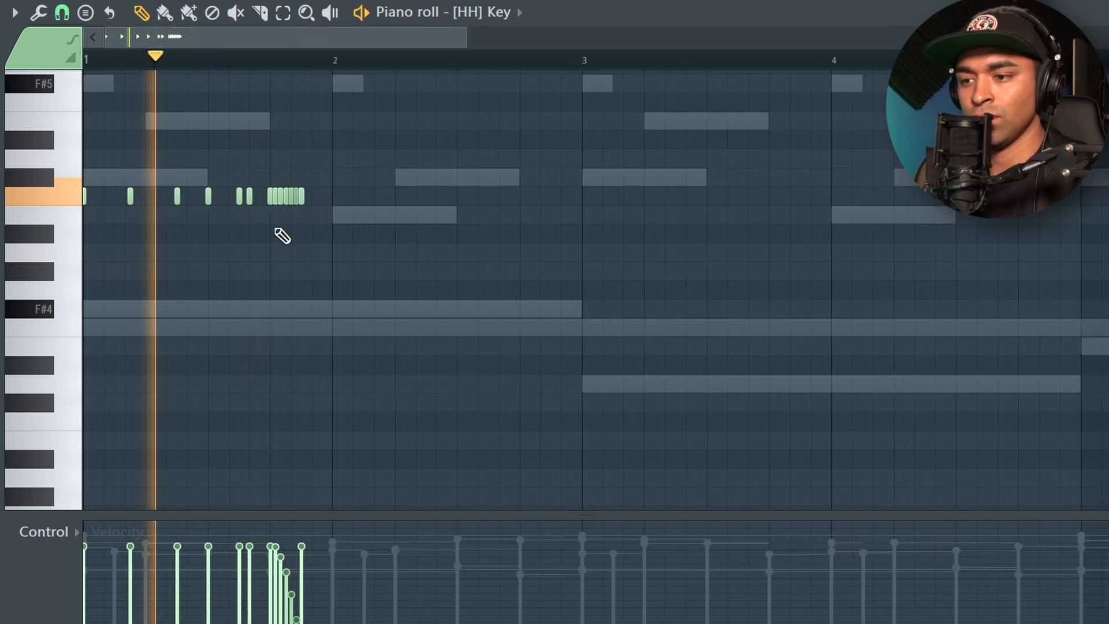
pyautogui.keyDown('ctrl'); pyautogui.moveTo(257, 222); pyautogui.dragTo(82, 131); pyautogui.keyUp('ctrl')
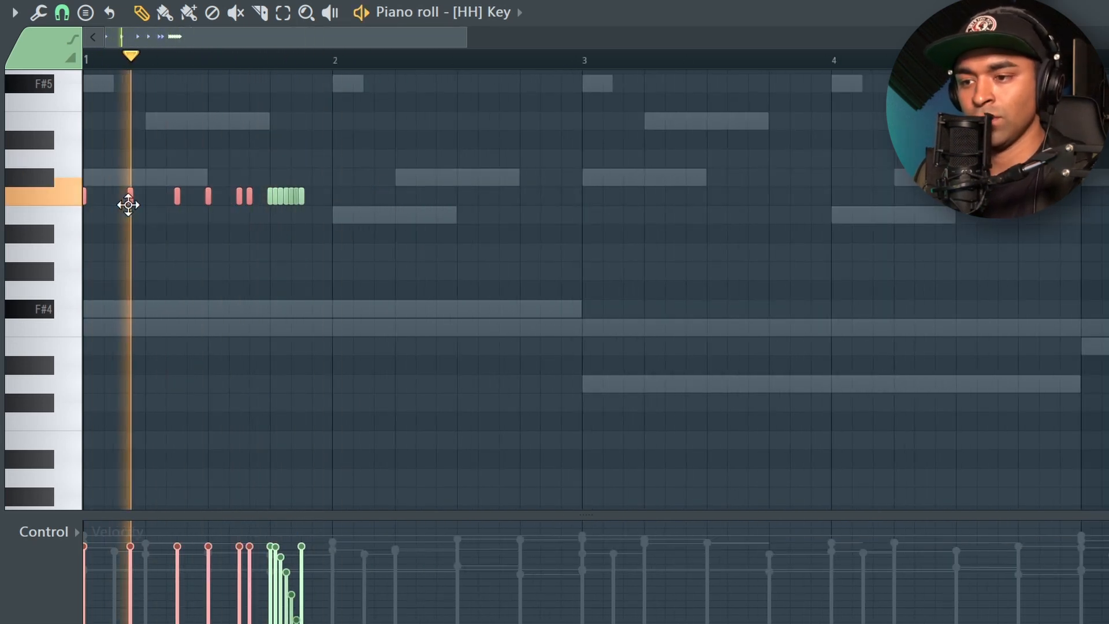
pyautogui.keyDown('shift'); pyautogui.moveTo(130, 202); pyautogui.dragTo(379, 217); pyautogui.keyUp('shift')
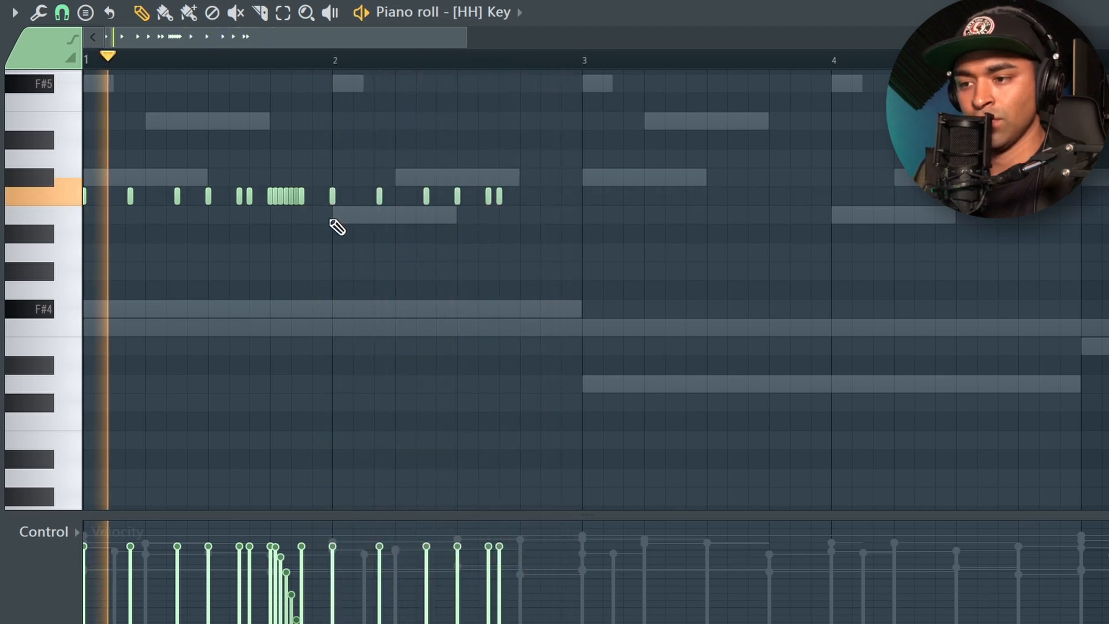
# - Move the hi-hat roll from beat 4 of bar 1 to beat 4 of bar 2 and play the pattern
pyautogui.moveTo(310, 222)
pyautogui.keyDown('ctrl'); pyautogui.mouseDown()
pyautogui.moveTo(273, 174)
pyautogui.moveTo(272, 194)
pyautogui.moveTo(524, 205)
pyautogui.mouseUp(); pyautogui.keyUp('ctrl')
pyautogui.keyDown('ctrl'); pyautogui.click(504, 78); pyautogui.keyUp('ctrl')
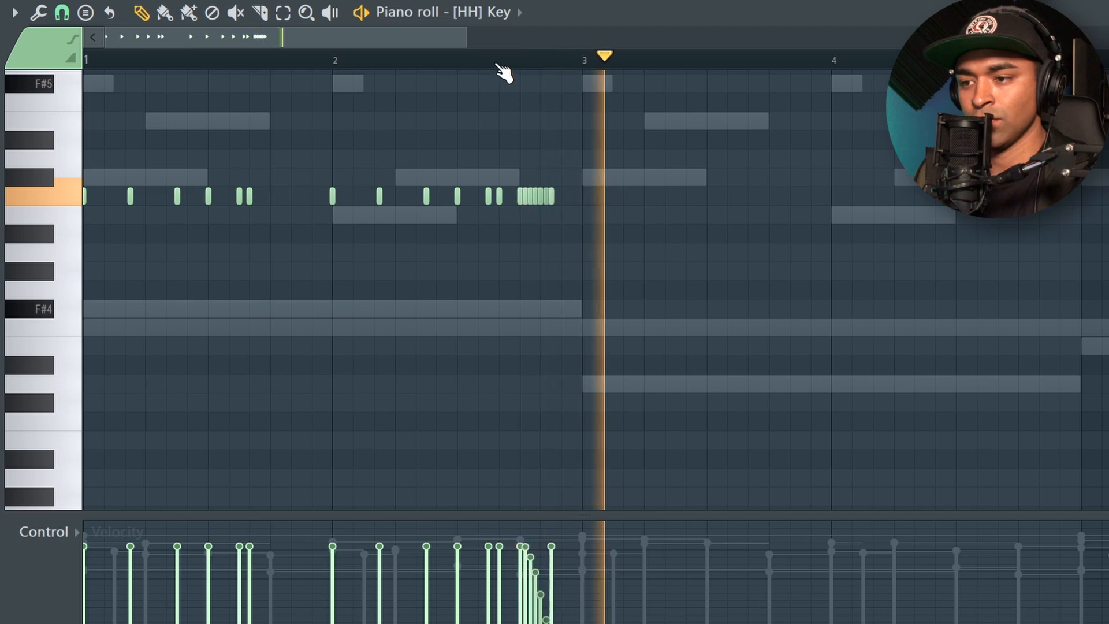
pyautogui.press('space')
pyautogui.press('space')
# - Add two evenly spaced hi-hat notes in beat 4 of bar 1, check them in playback and stop
pyautogui.click(270, 196)
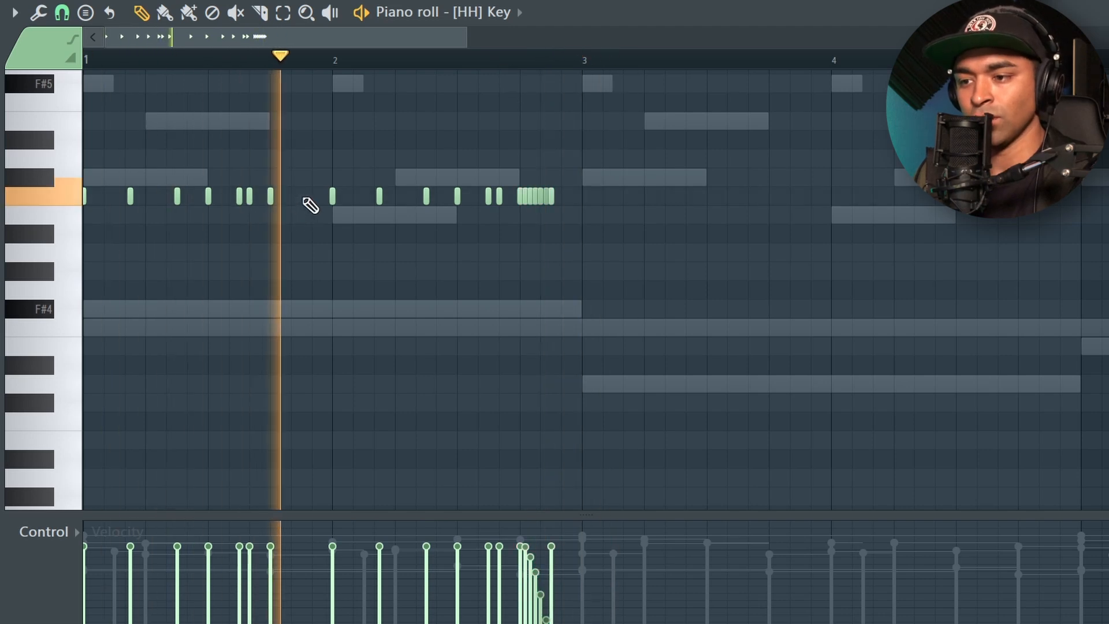
pyautogui.scroll(4, 309, 205)
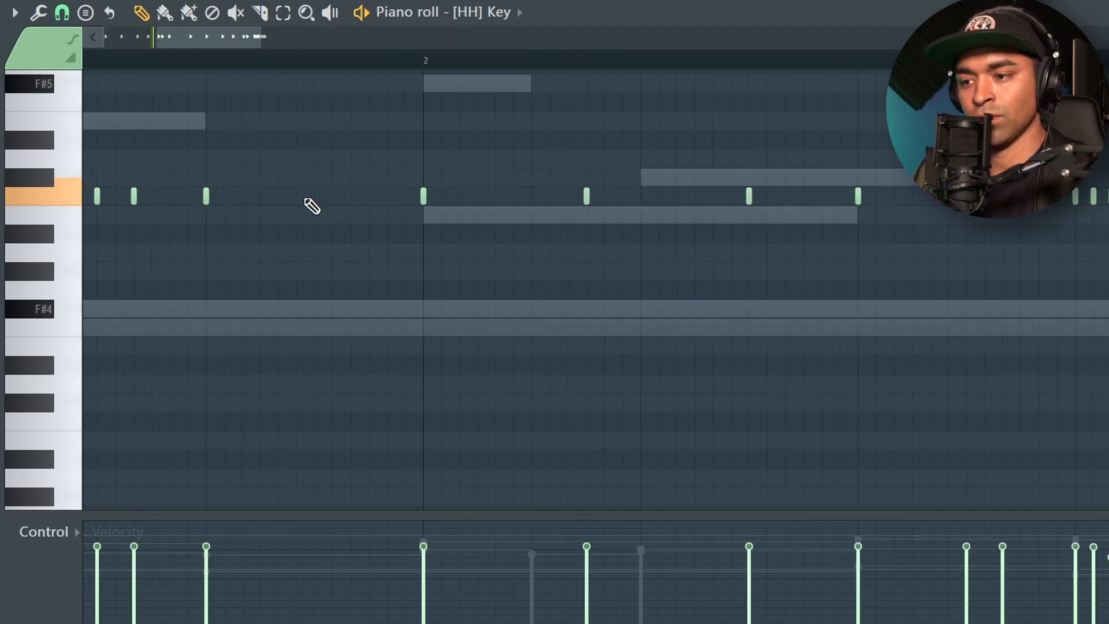
pyautogui.click(315, 196)
pyautogui.scroll(-4, 542, 232)
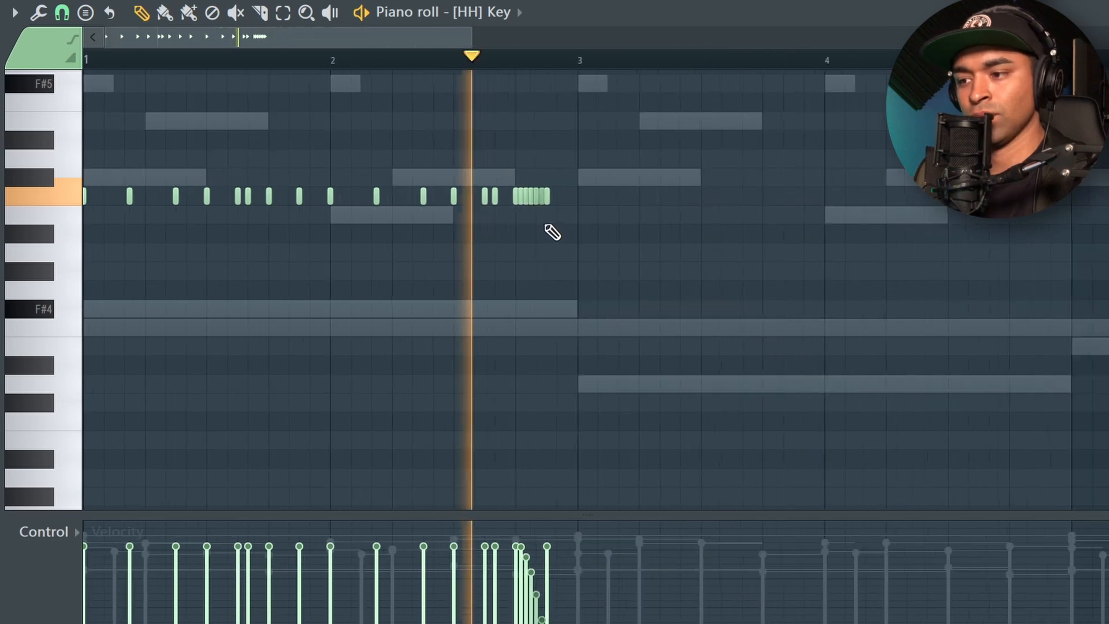
pyautogui.scroll(-3, 542, 246)
pyautogui.press('space')
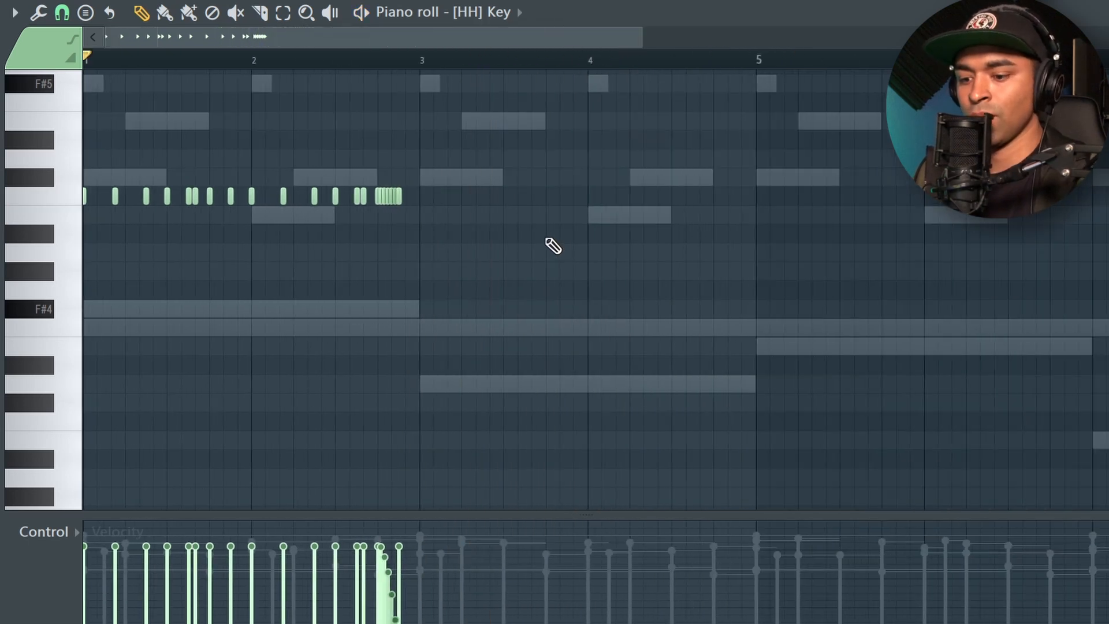
# - Select the two-bar hi-hat pattern, duplicate it three times to fill eight bars and clear the selection
pyautogui.hotkey('ctrl', 'a')
pyautogui.moveTo(776, 69); pyautogui.dragTo(423, 69)
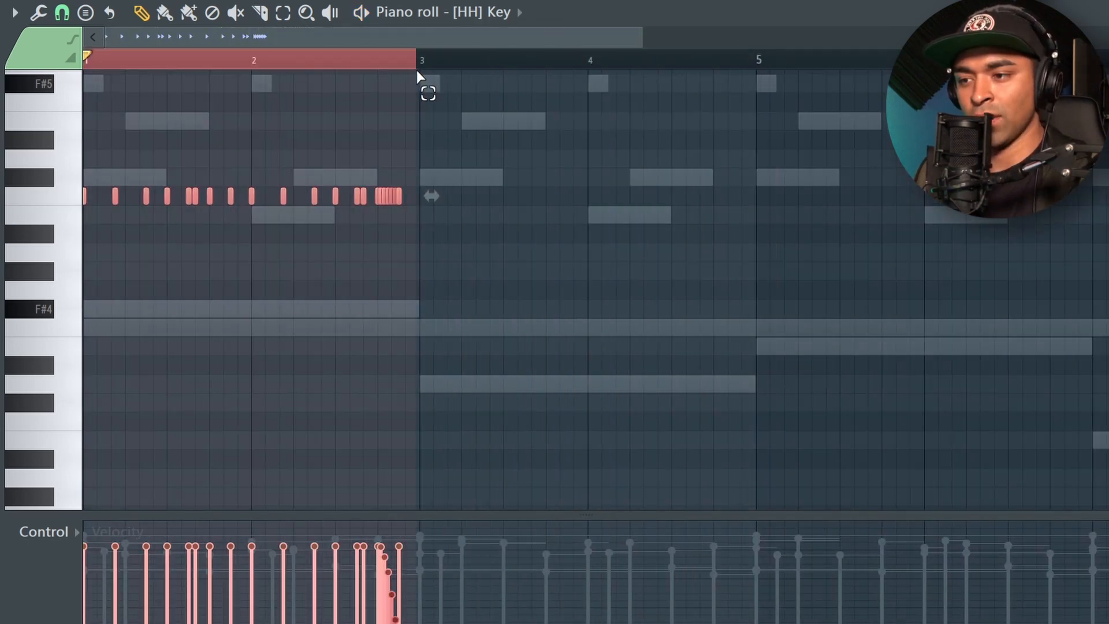
pyautogui.scroll(4, 424, 69)
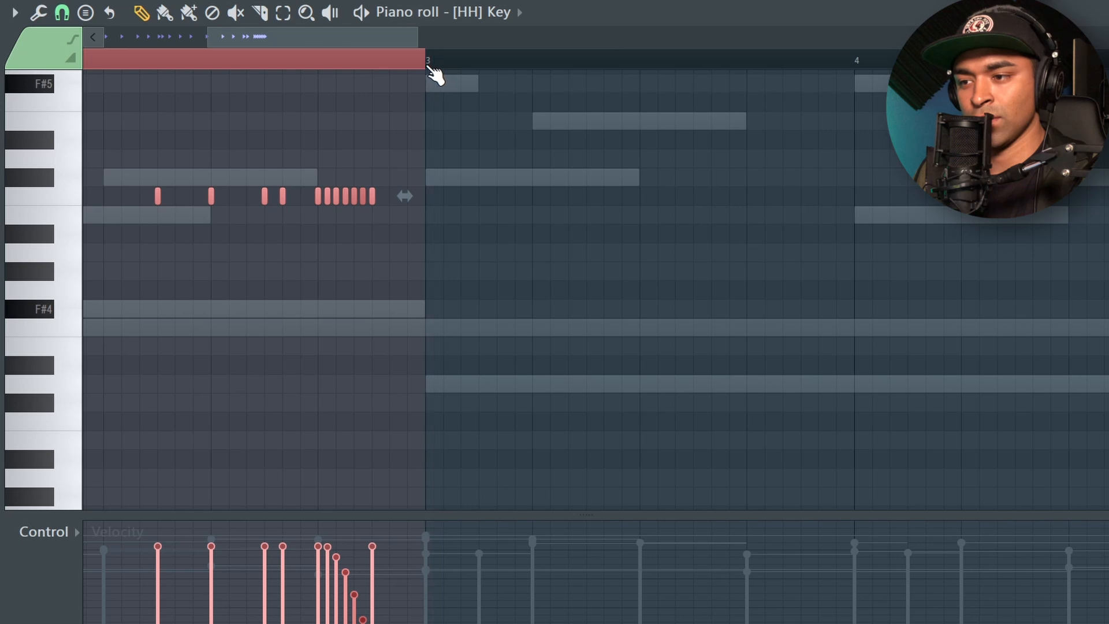
pyautogui.scroll(-4, 452, 86)
pyautogui.hotkey('ctrl', 'b')
pyautogui.hotkey('ctrl', 'b')
pyautogui.hotkey('ctrl', 'b')
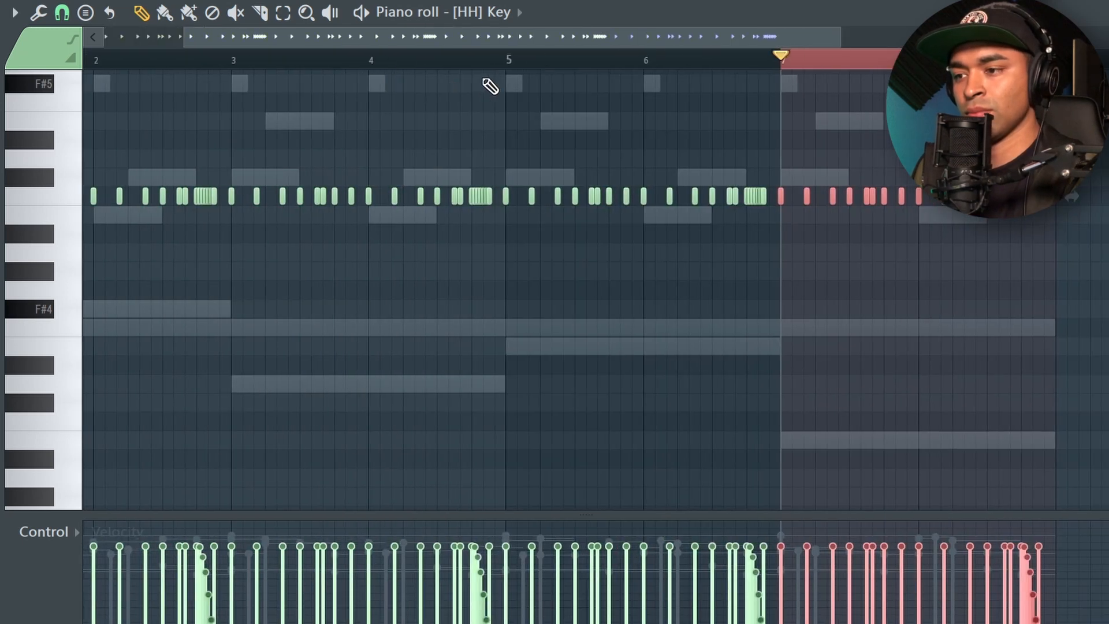
pyautogui.hotkey('ctrl', 'd')
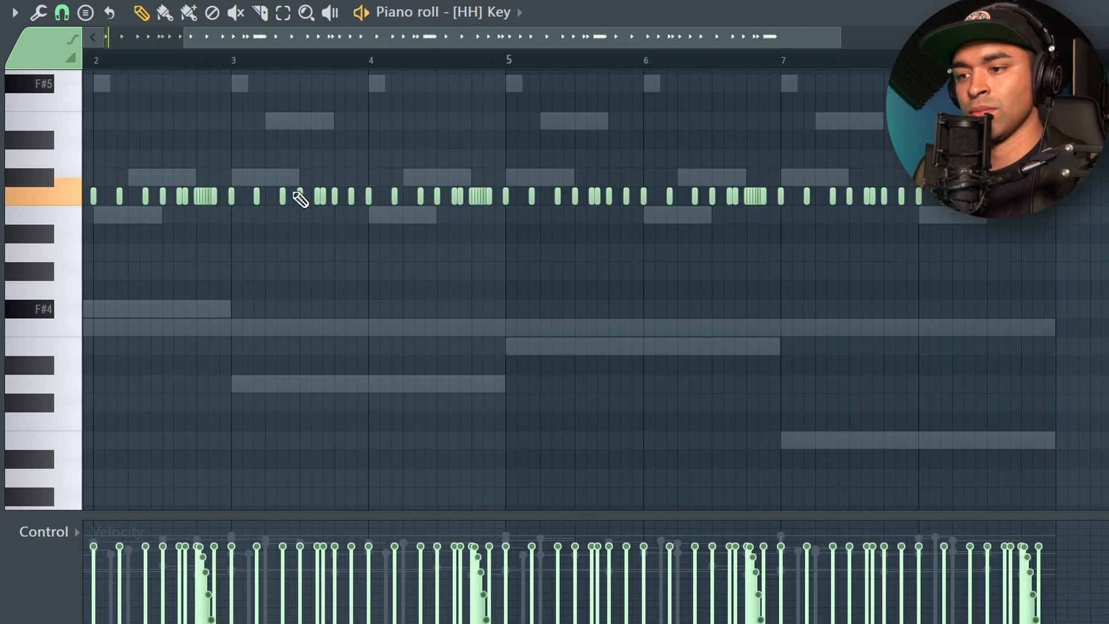
# - Extend the hi-hat roll across all of beat 4 in bar 8, with velocities falling steadily to the end
pyautogui.scroll(-3, 284, 267)
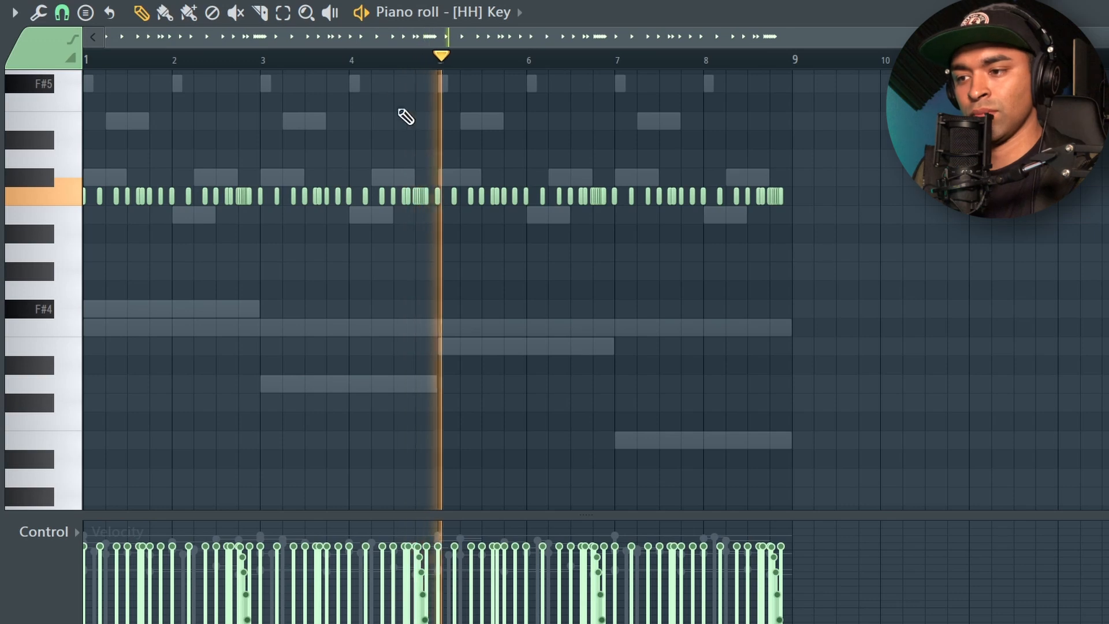
pyautogui.scroll(6, 428, 173)
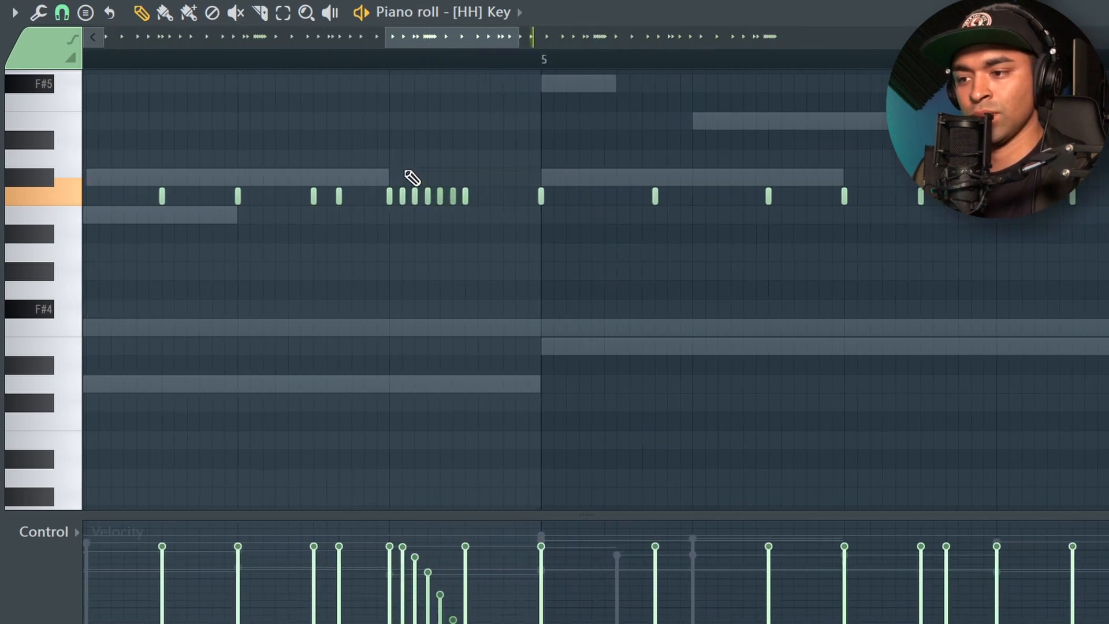
pyautogui.scroll(-4, 358, 106)
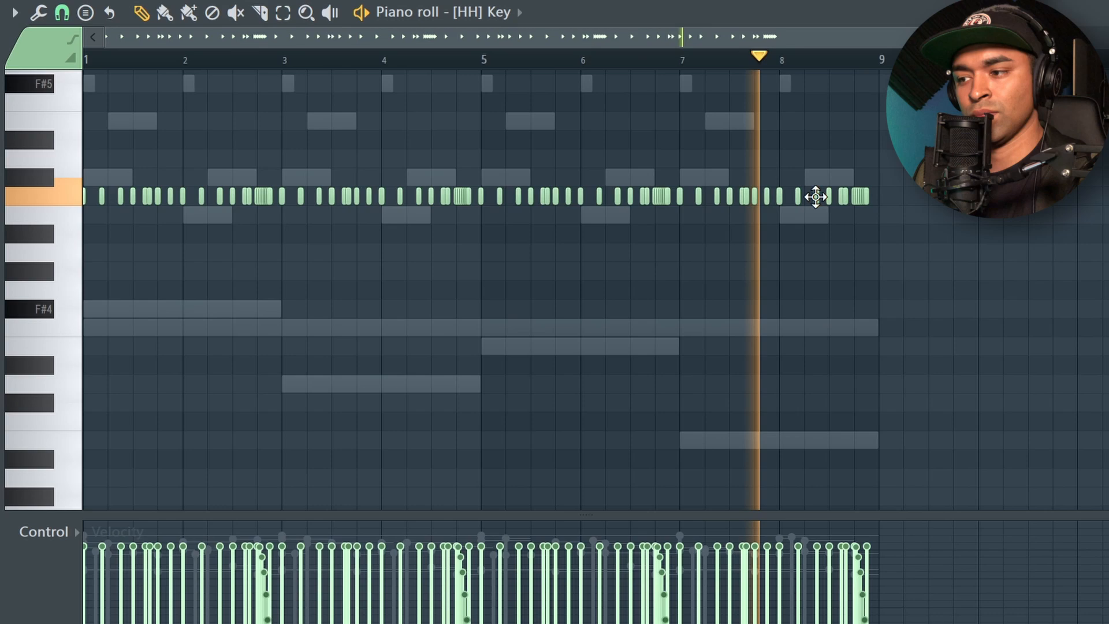
pyautogui.scroll(8, 814, 197)
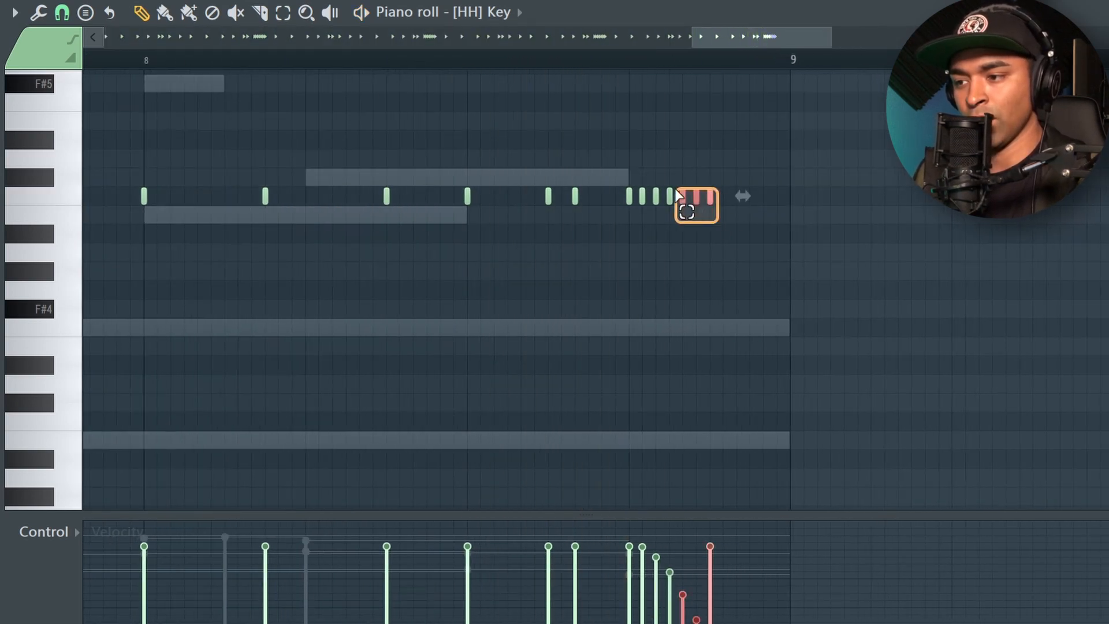
pyautogui.moveTo(674, 188); pyautogui.dragTo(669, 199)
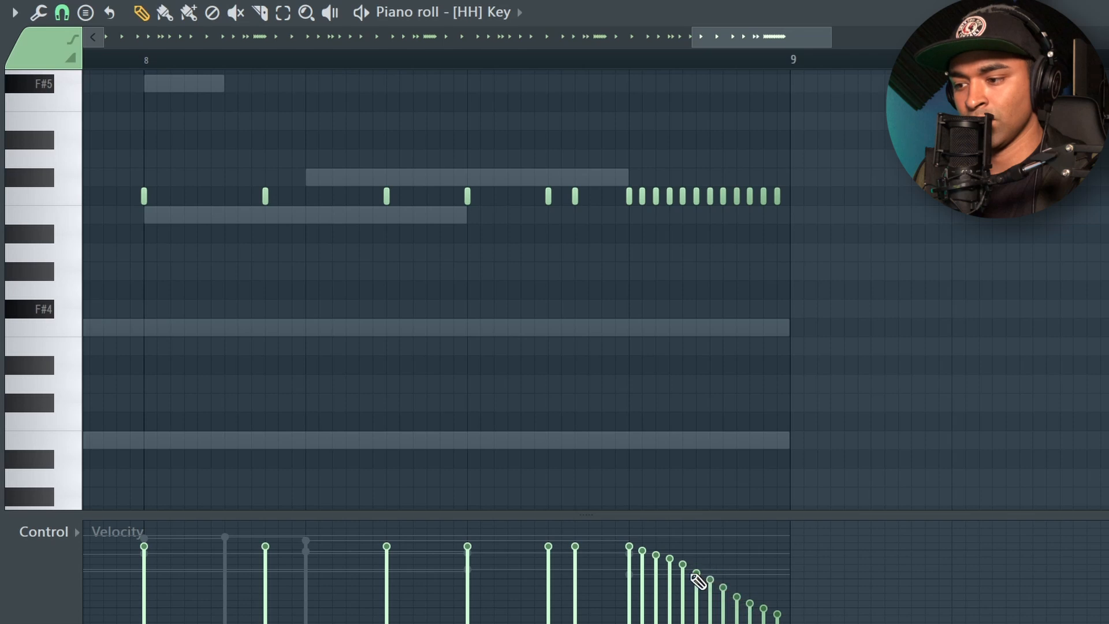
# - Add an extra hi-hat note one sixteenth after beat 3 of bar 8 and adjust its velocity
pyautogui.scroll(-3, 851, 154)
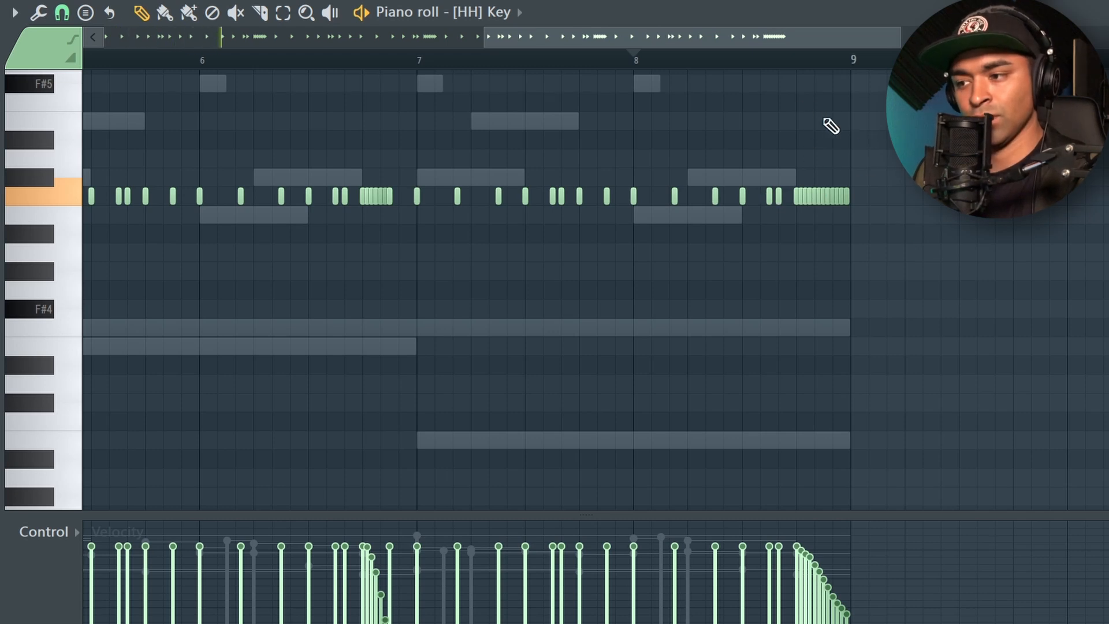
pyautogui.scroll(3, 785, 115)
pyautogui.press('space')
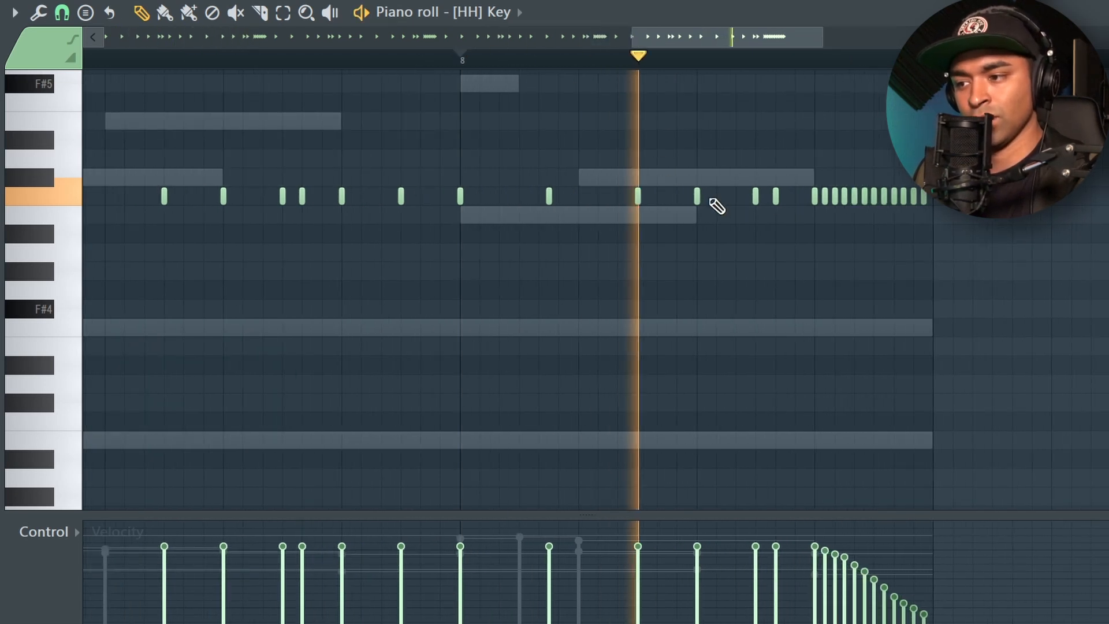
pyautogui.scroll(3, 733, 206)
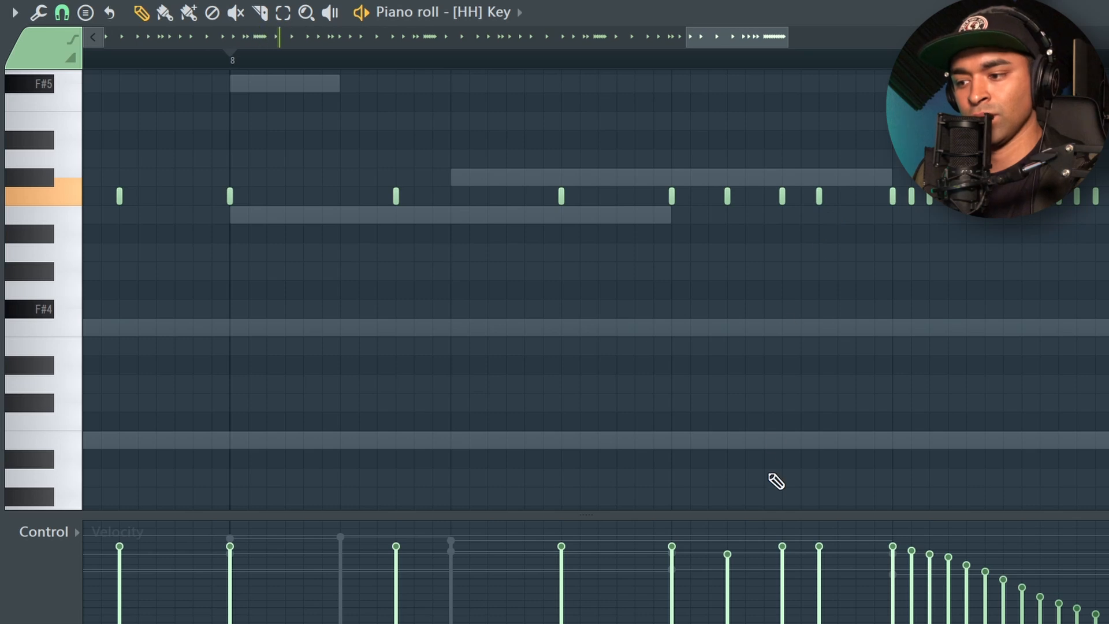
pyautogui.scroll(-3, 885, 297)
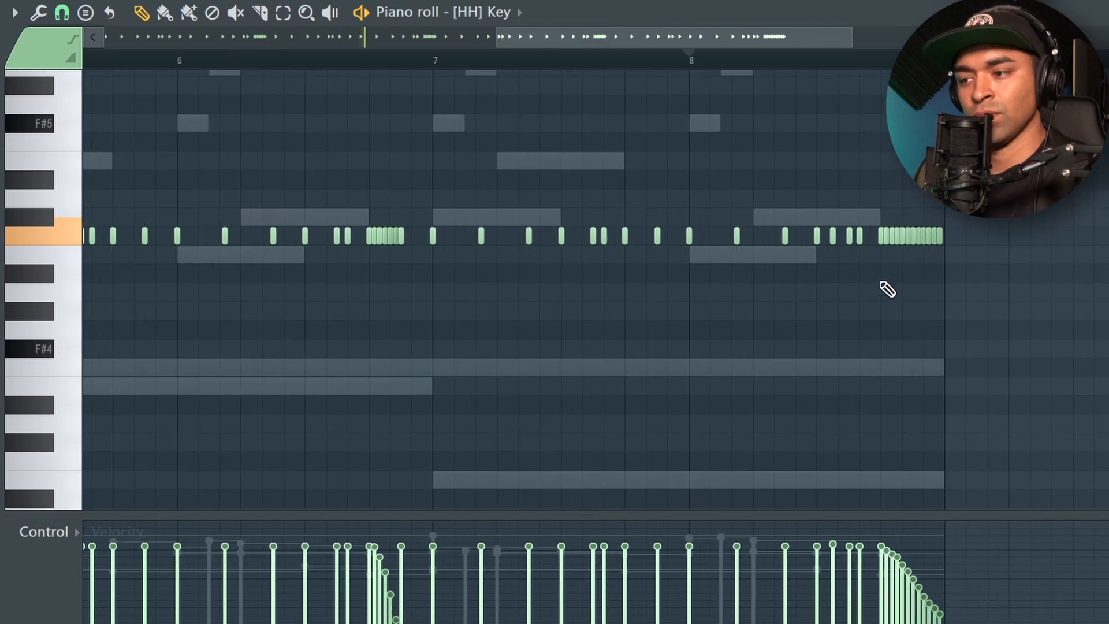
pyautogui.scroll(3, 826, 254)
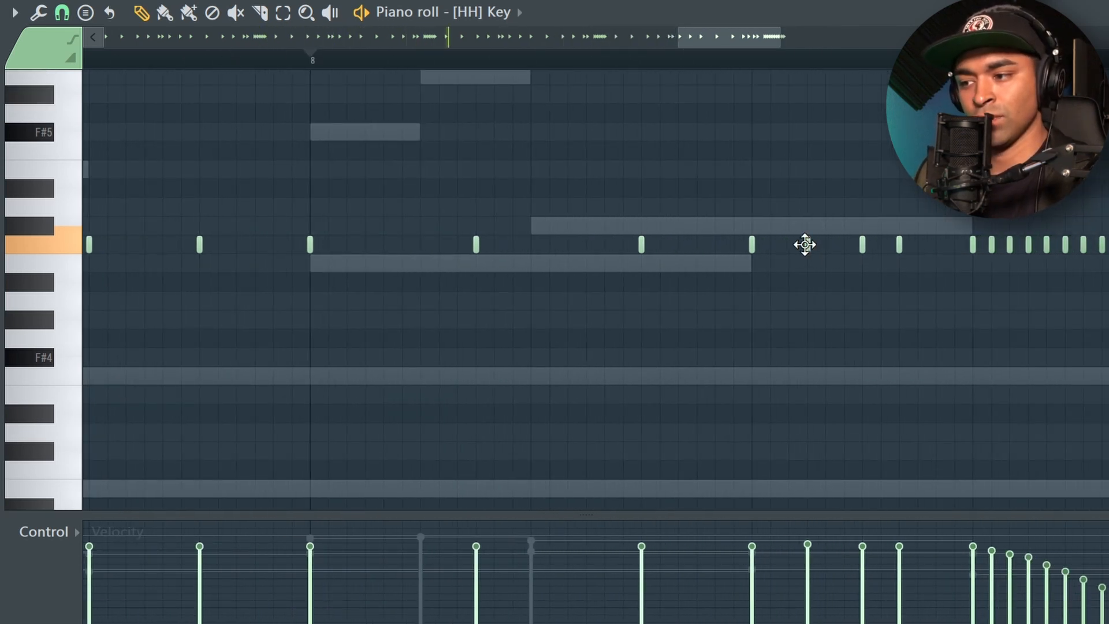
# - Try the extra hi-hat note after beat 3 of bar 8 two semitones lower during playback, restore it, and close the piano roll
pyautogui.scroll(-3, 808, 287)
pyautogui.press('space')
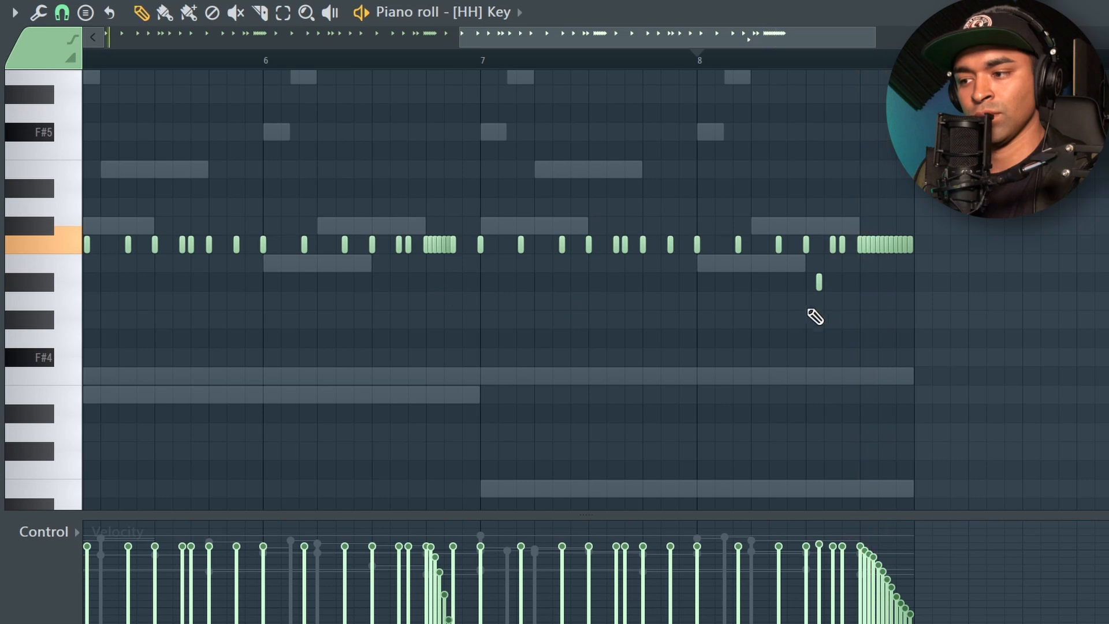
pyautogui.scroll(3, 847, 293)
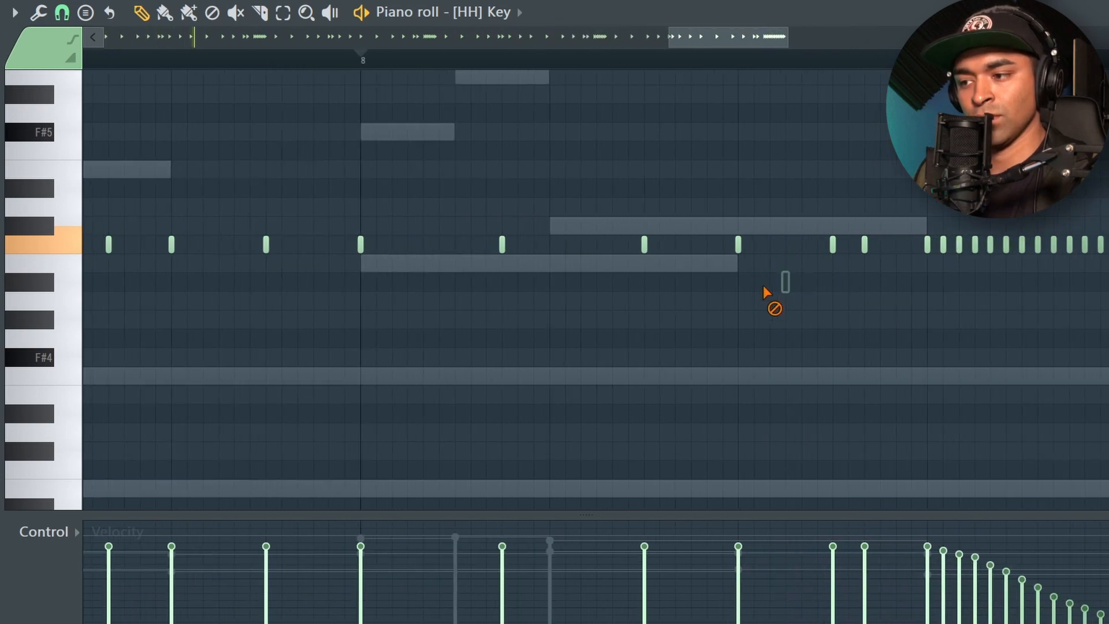
pyautogui.scroll(-3, 868, 269)
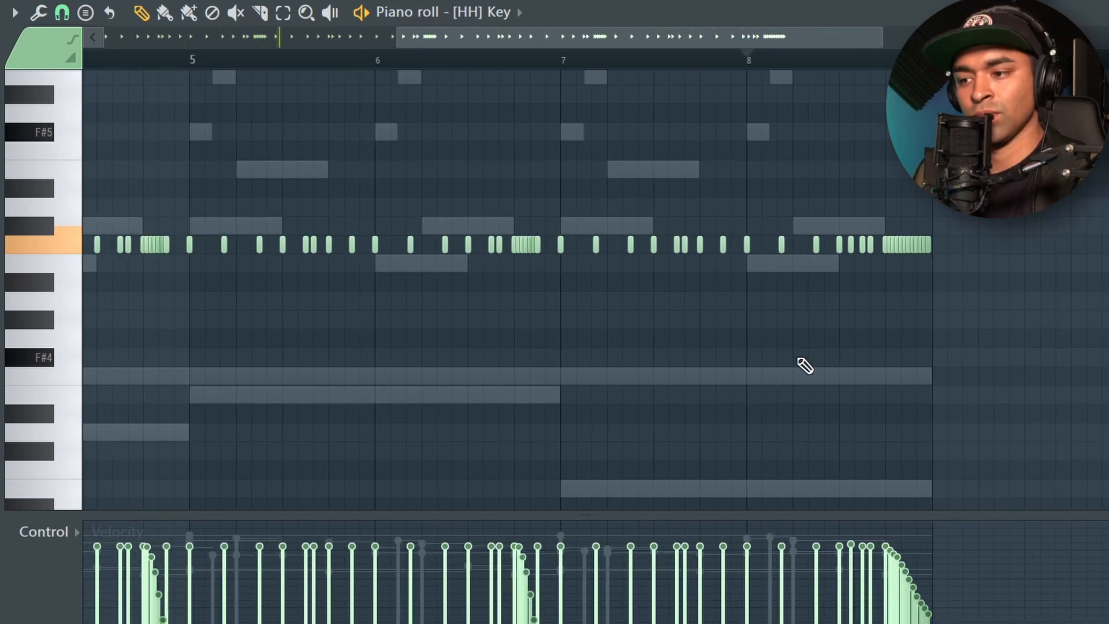
pyautogui.scroll(-2, 801, 364)
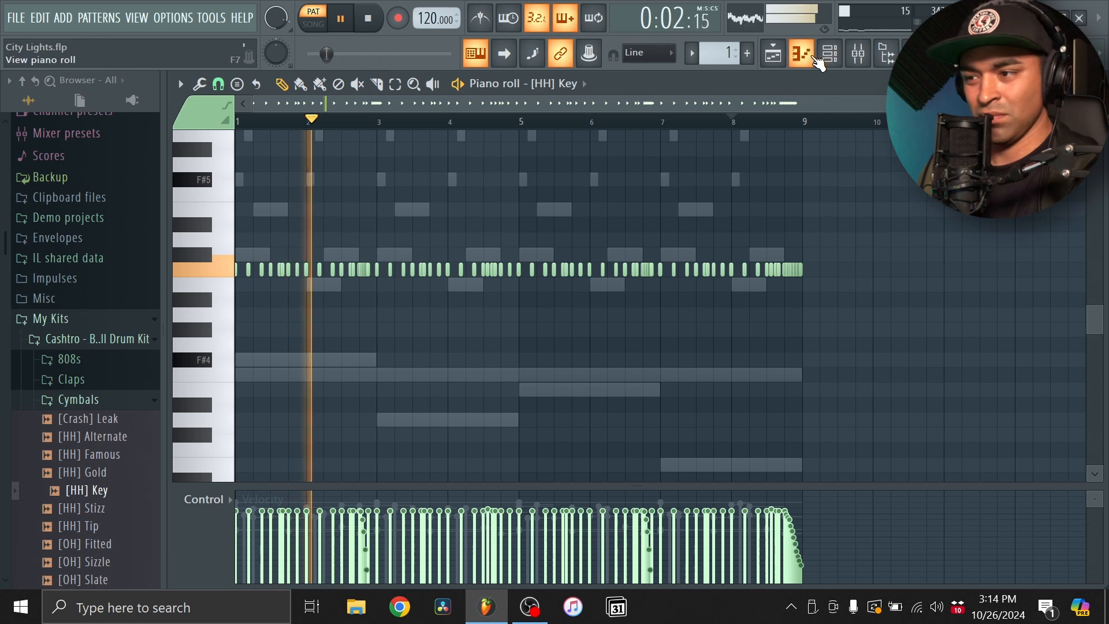
pyautogui.click(803, 56)
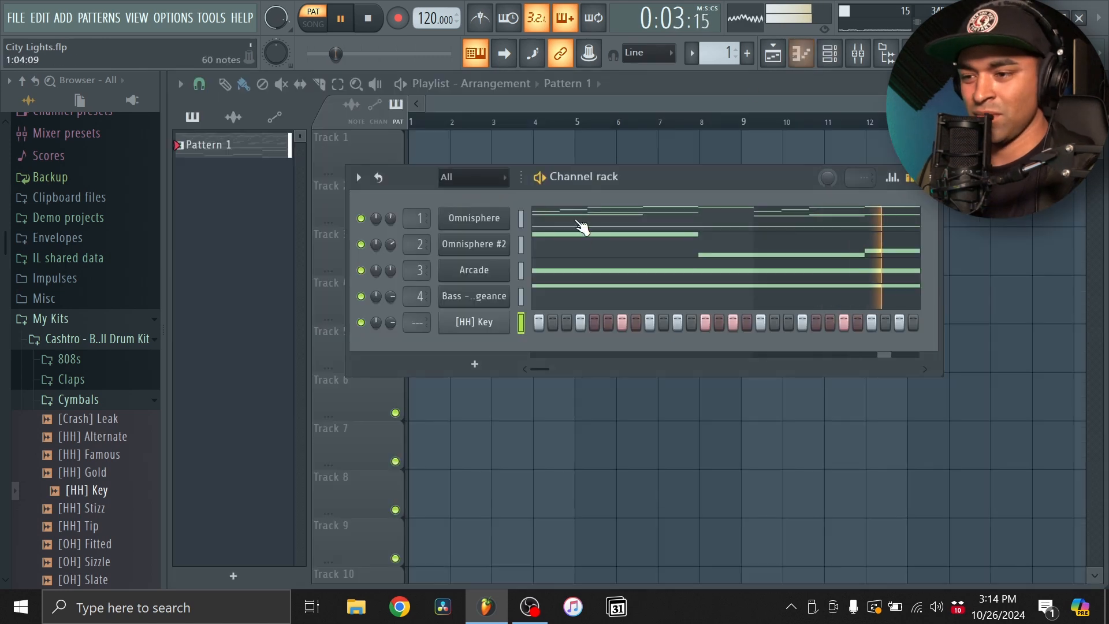
pyautogui.click(801, 55)
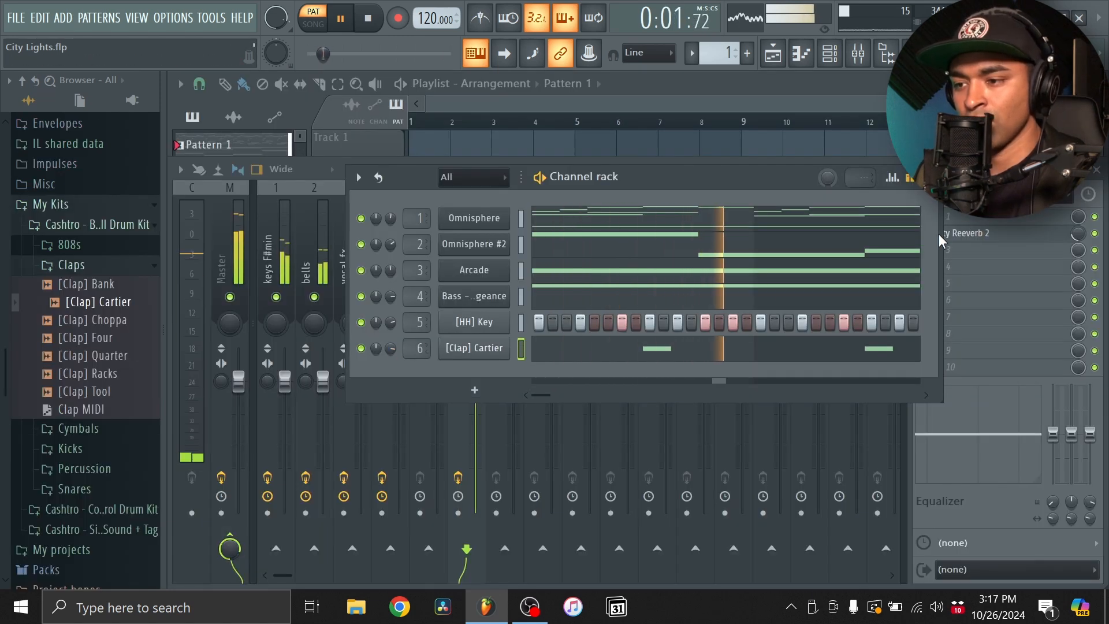
# - Adjust the mix level of Fruity Reeverb 2 on the clap mixer track and select the Master track
pyautogui.click(1076, 234)
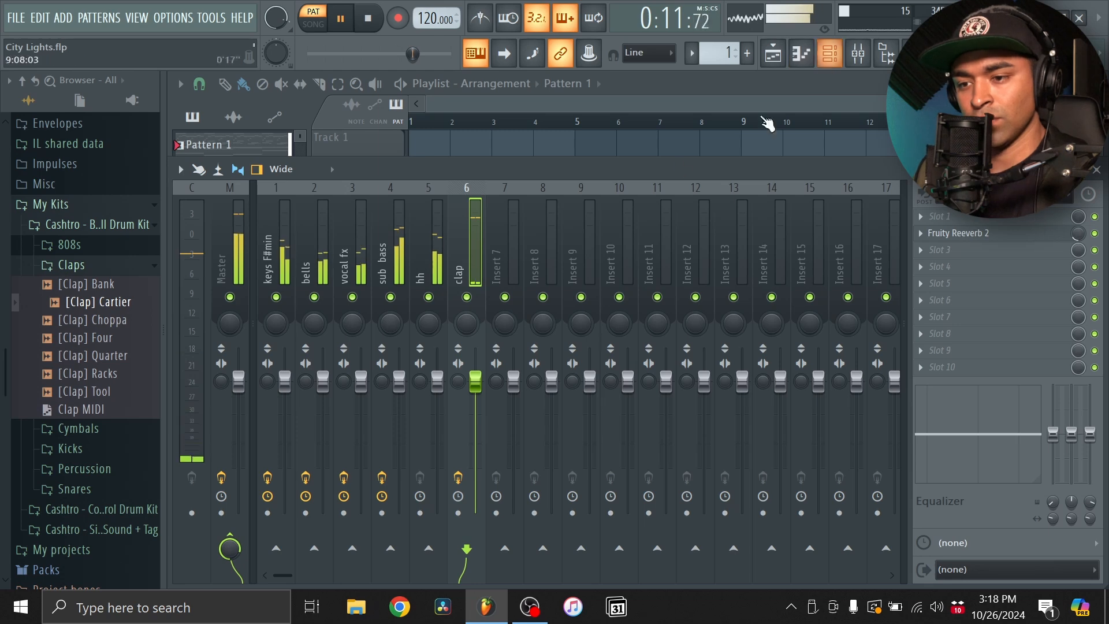
pyautogui.click(243, 206)
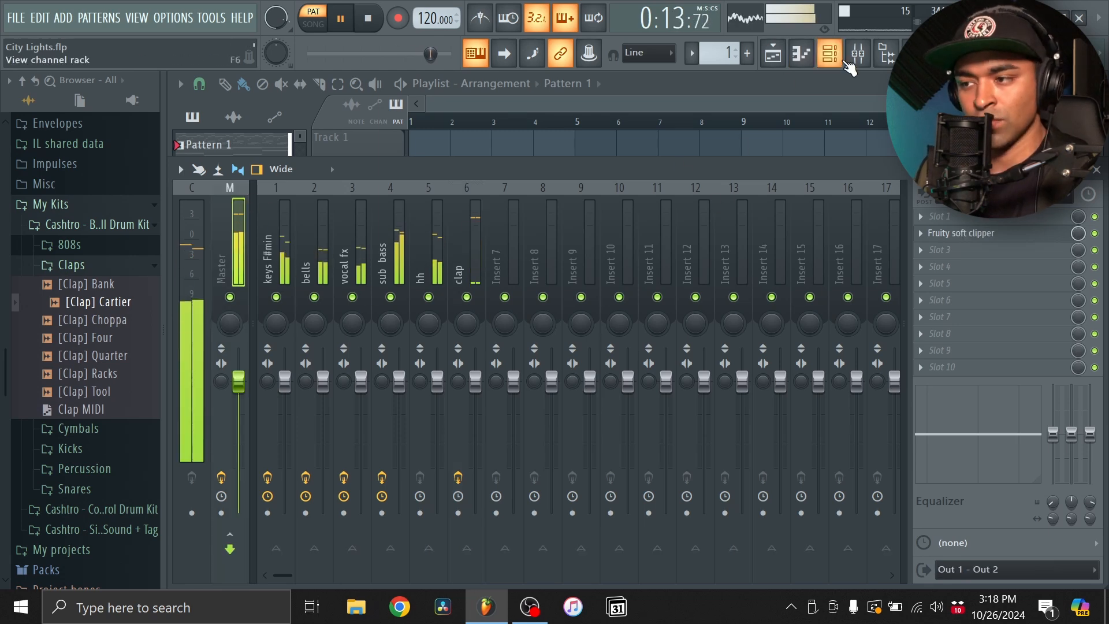
# - Audition the drum kit's kick samples and add [Kick] Lock as a new channel below the clap
pyautogui.click(72, 267)
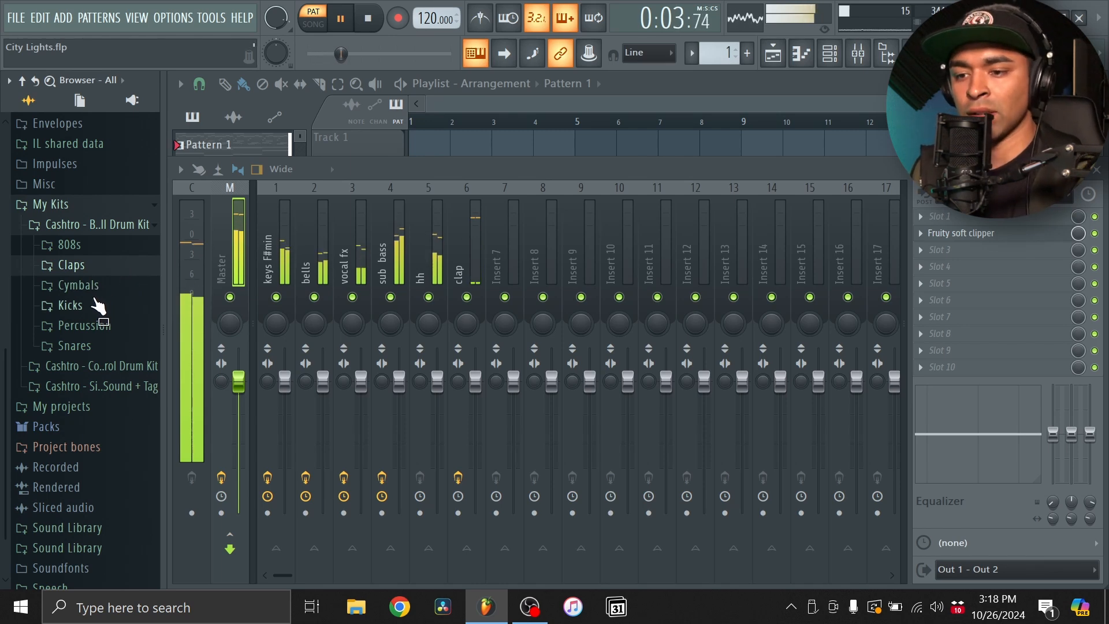
pyautogui.click(96, 306)
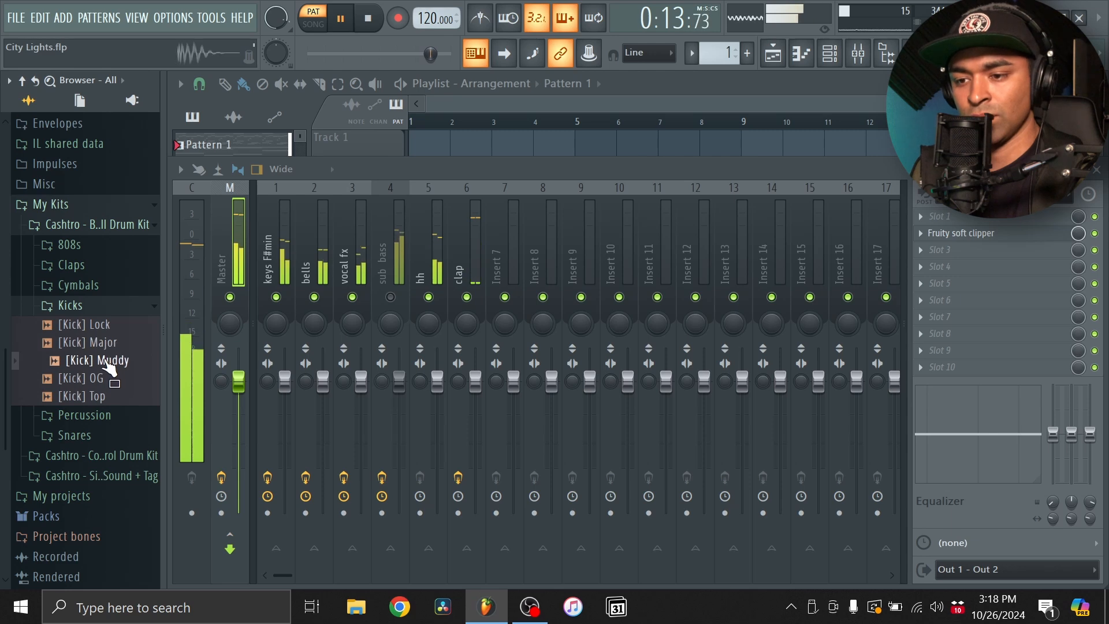
pyautogui.click(836, 54)
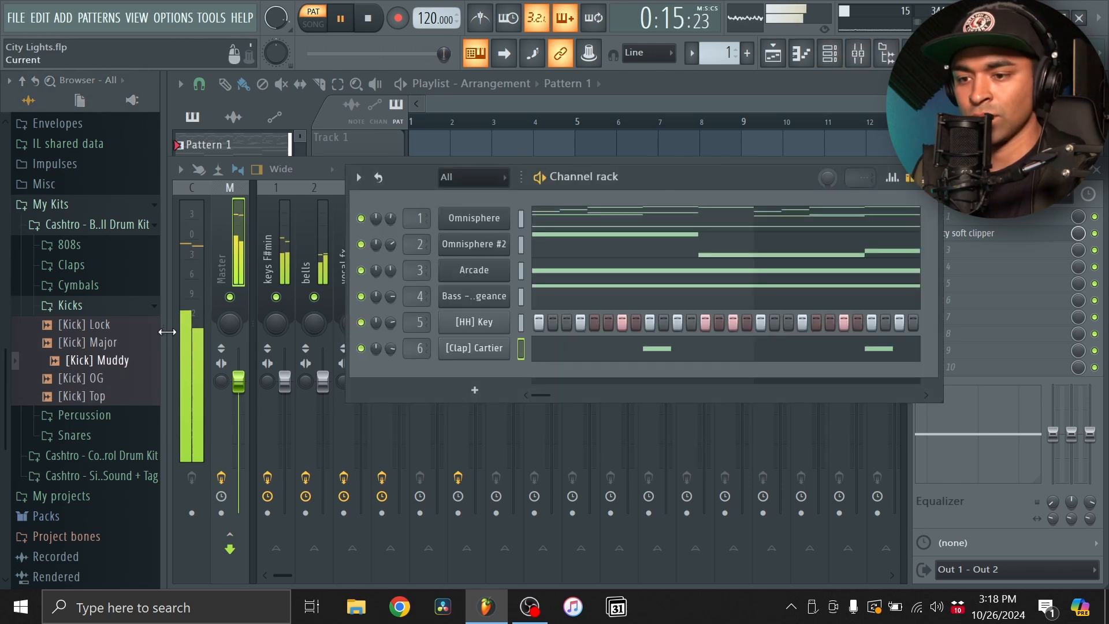
pyautogui.click(86, 327)
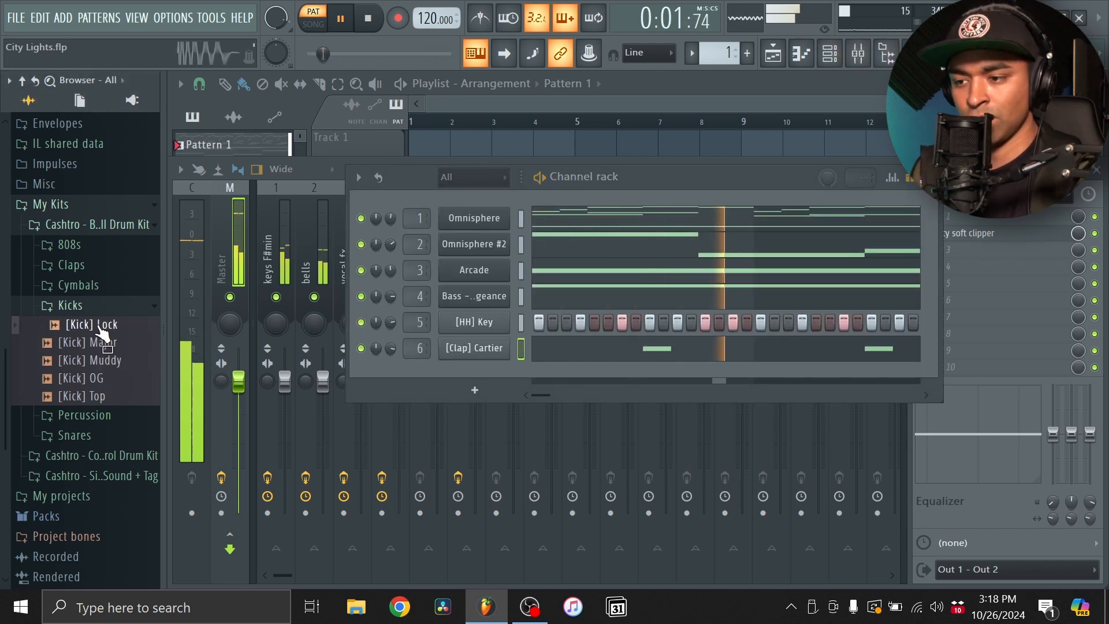
pyautogui.moveTo(101, 327); pyautogui.dragTo(465, 374)
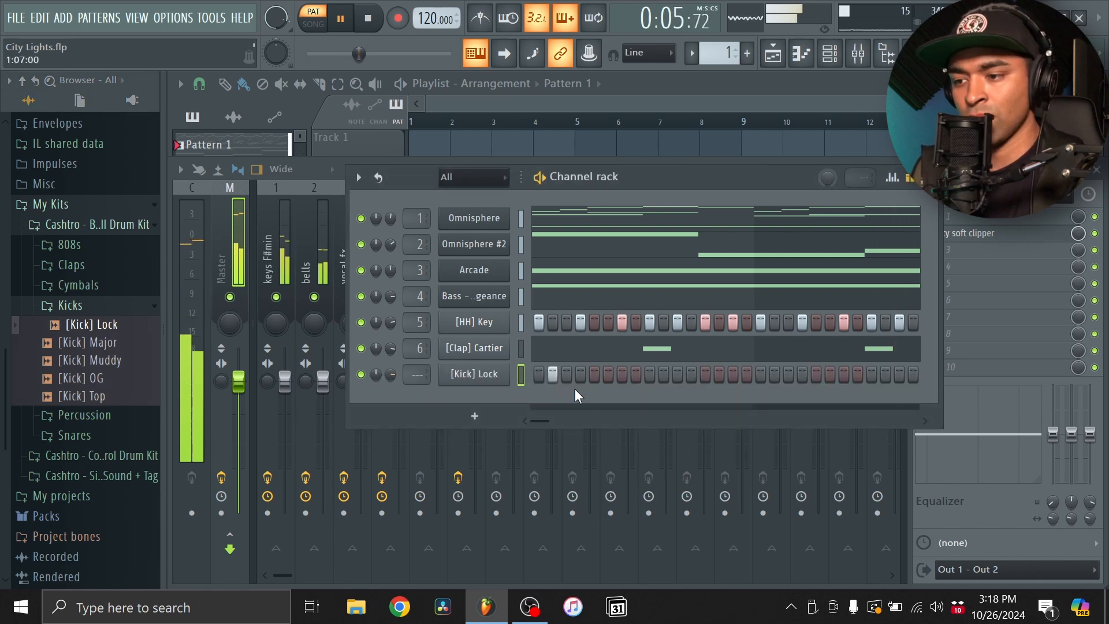
# - Program an eight-bar [Kick] Lock pattern with hits starting bars 1, 3, 5 and 7, syncopated hits between, and close the piano roll
pyautogui.click(813, 60)
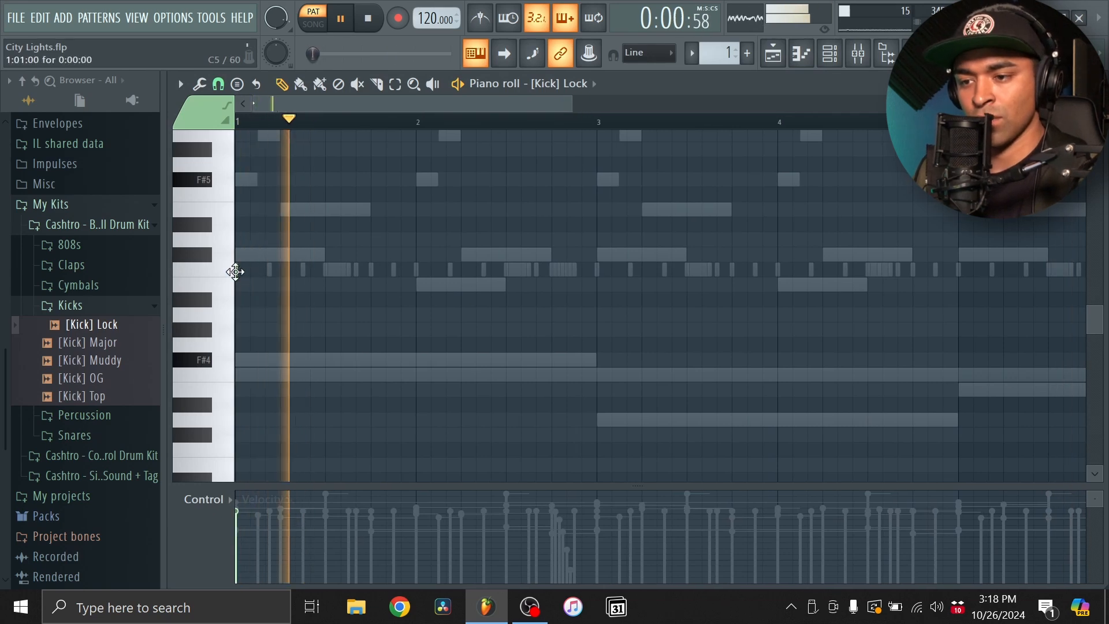
pyautogui.moveTo(350, 270); pyautogui.dragTo(462, 279)
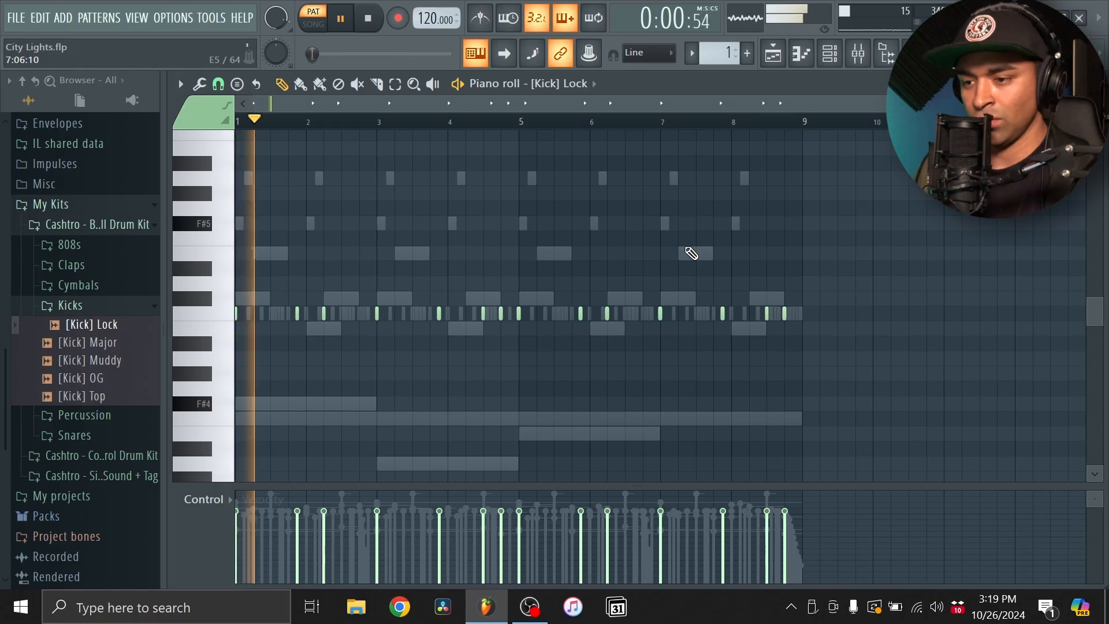
pyautogui.click(800, 56)
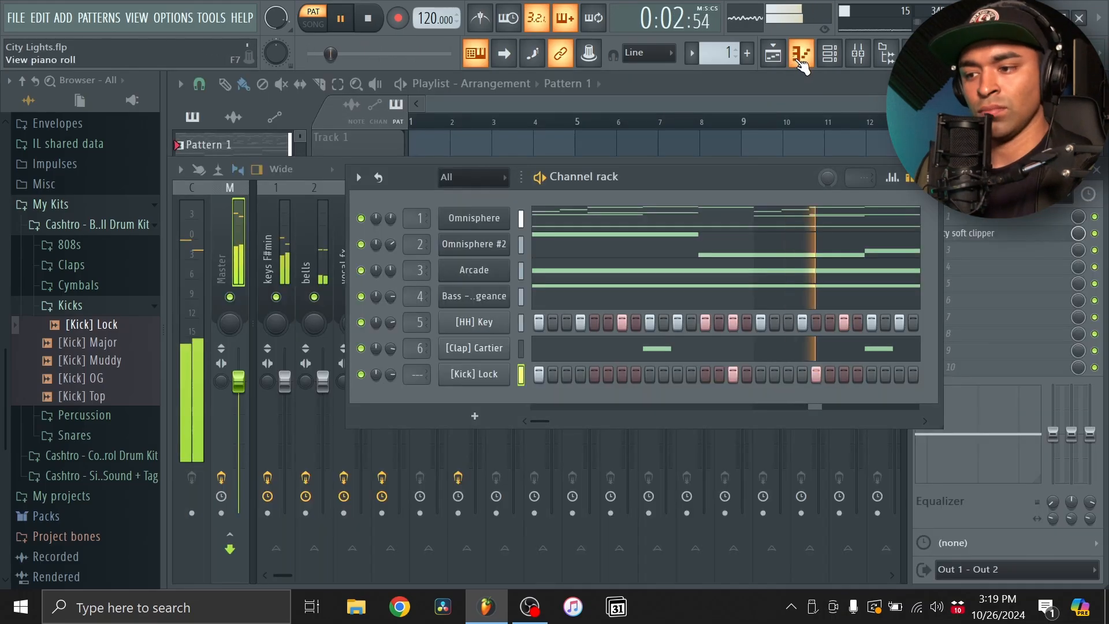
# - Route the [Kick] Lock channel to mixer track 7 and adjust that track's stereo separation
pyautogui.scroll(5, 417, 374)
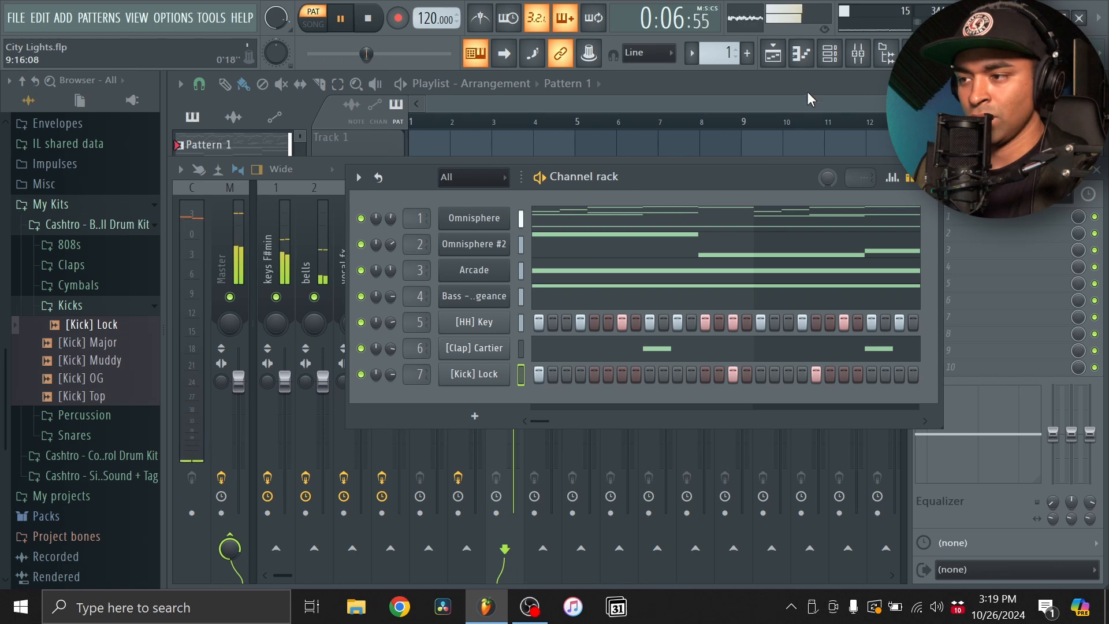
pyautogui.click(829, 53)
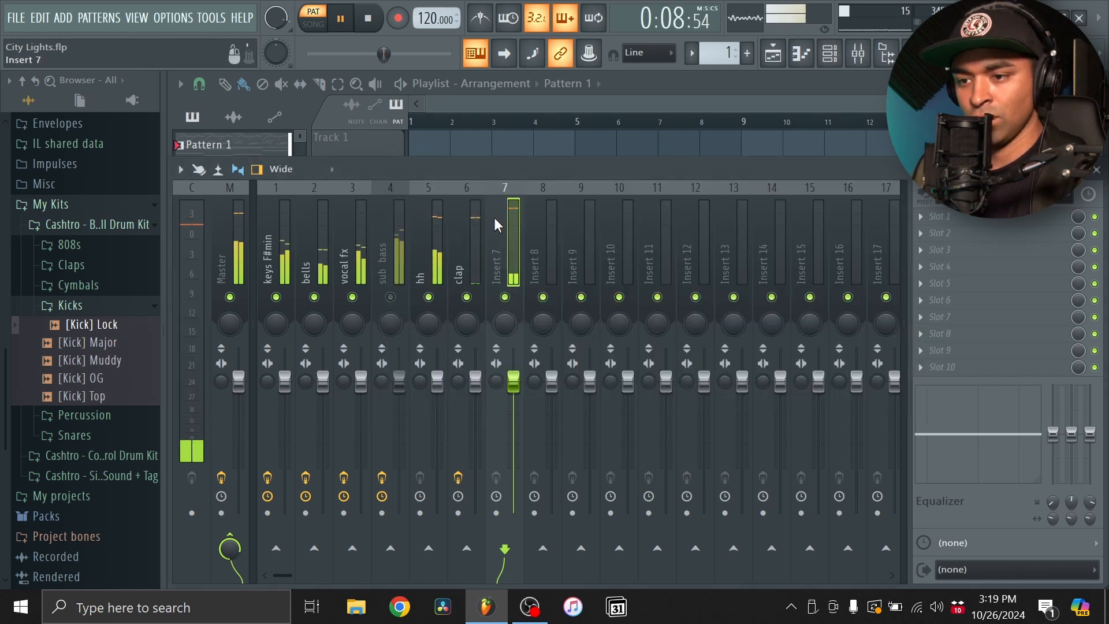
pyautogui.moveTo(497, 379); pyautogui.dragTo(501, 289)
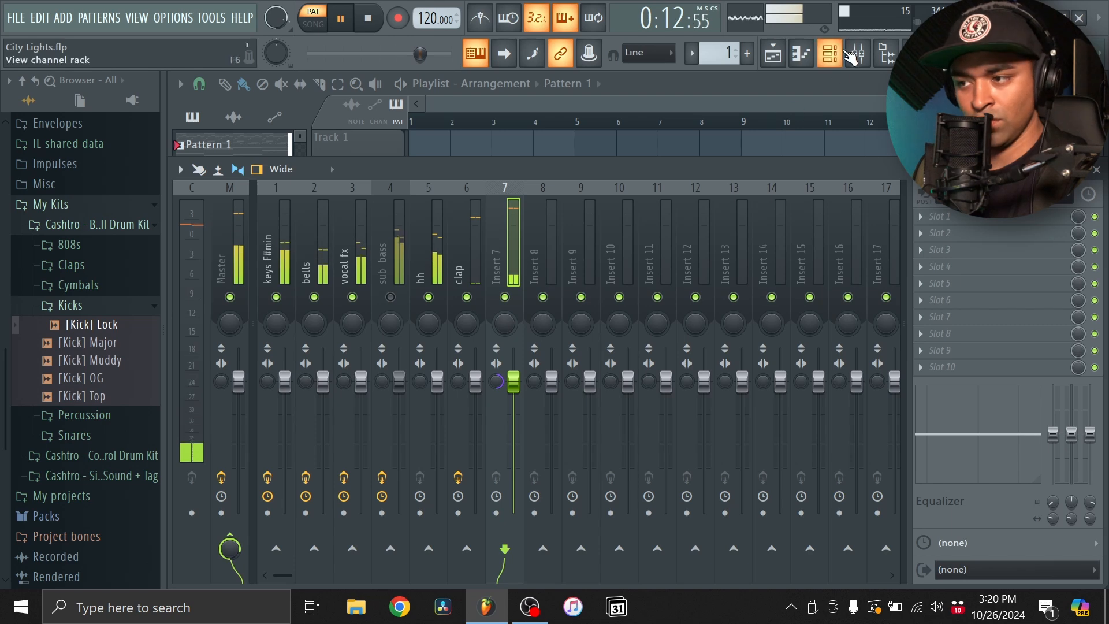
# - Audition the Foreign F and Swerv F# sub bass samples and add [Sub Bass] Swerv F# as a new channel
pyautogui.click(832, 57)
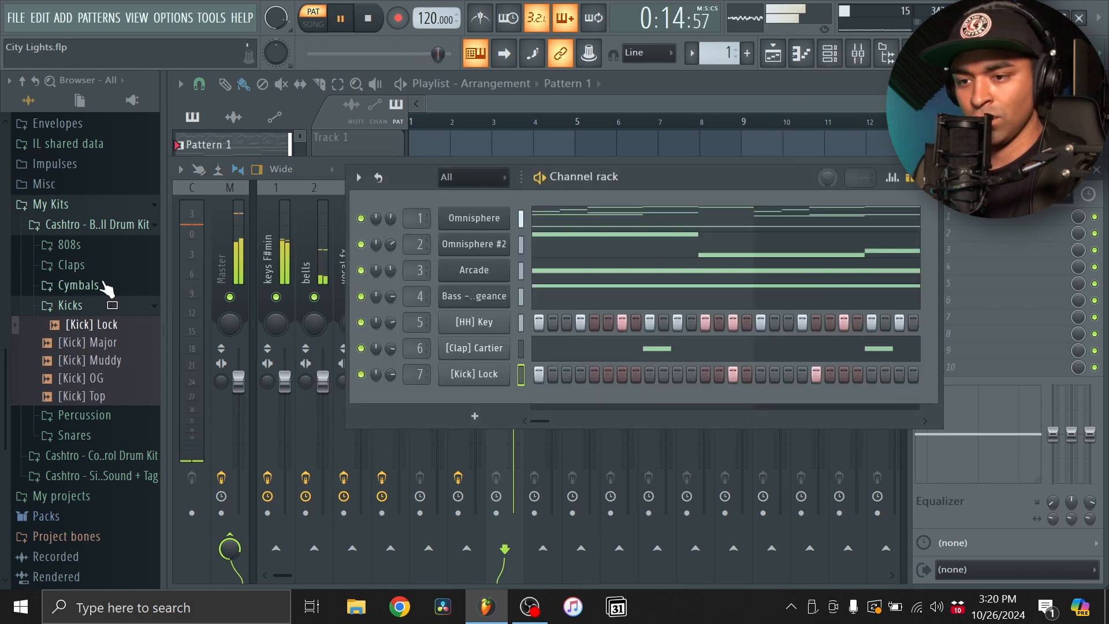
pyautogui.click(69, 244)
pyautogui.click(115, 407)
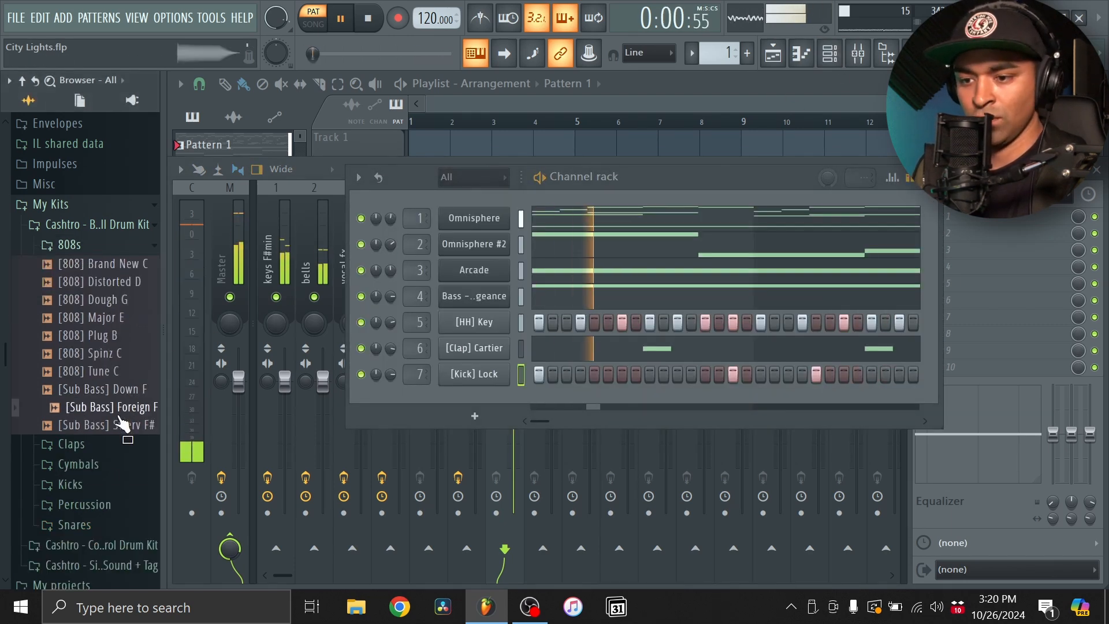
pyautogui.click(124, 426)
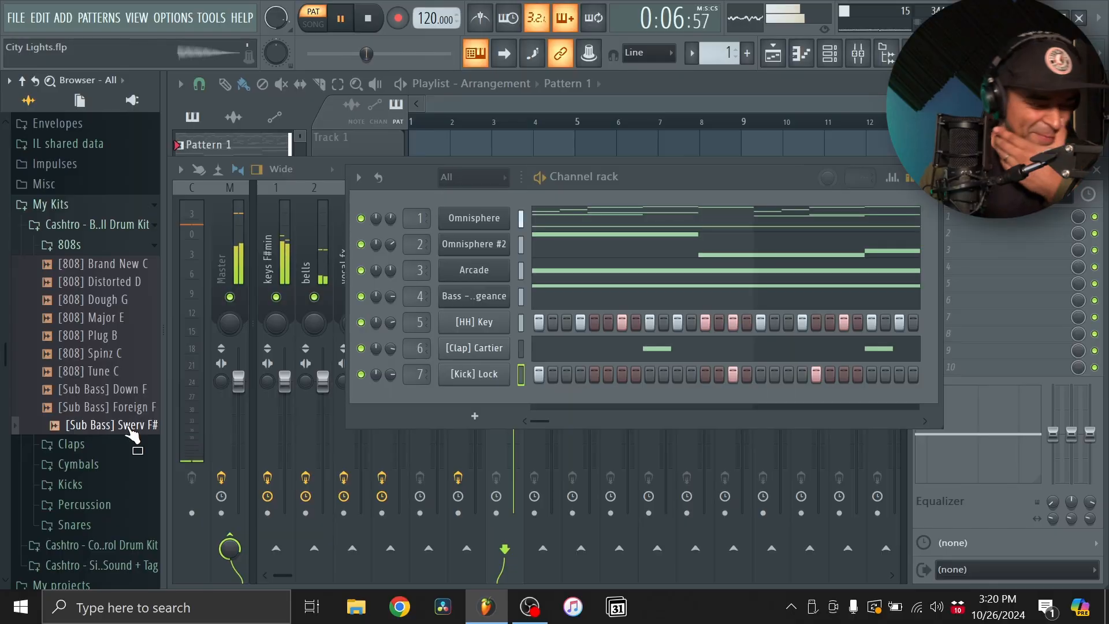
pyautogui.moveTo(139, 434); pyautogui.dragTo(466, 406)
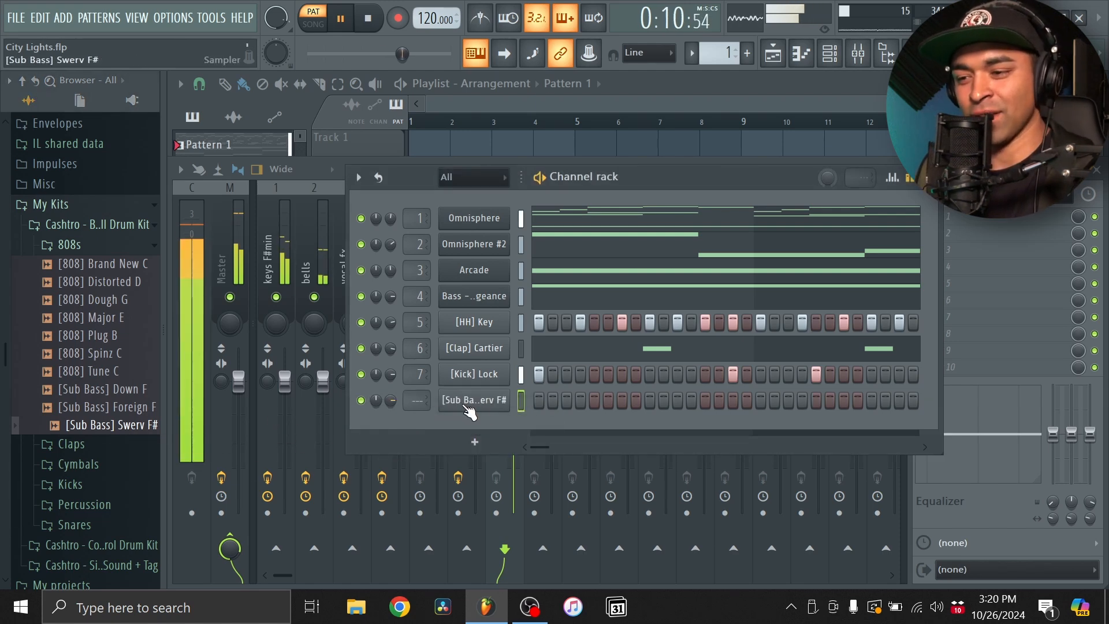
# - Set the root note of the [Sub Bass] Swerv F# sampler to F#5 and close its settings
pyautogui.click(470, 407)
pyautogui.click(283, 170)
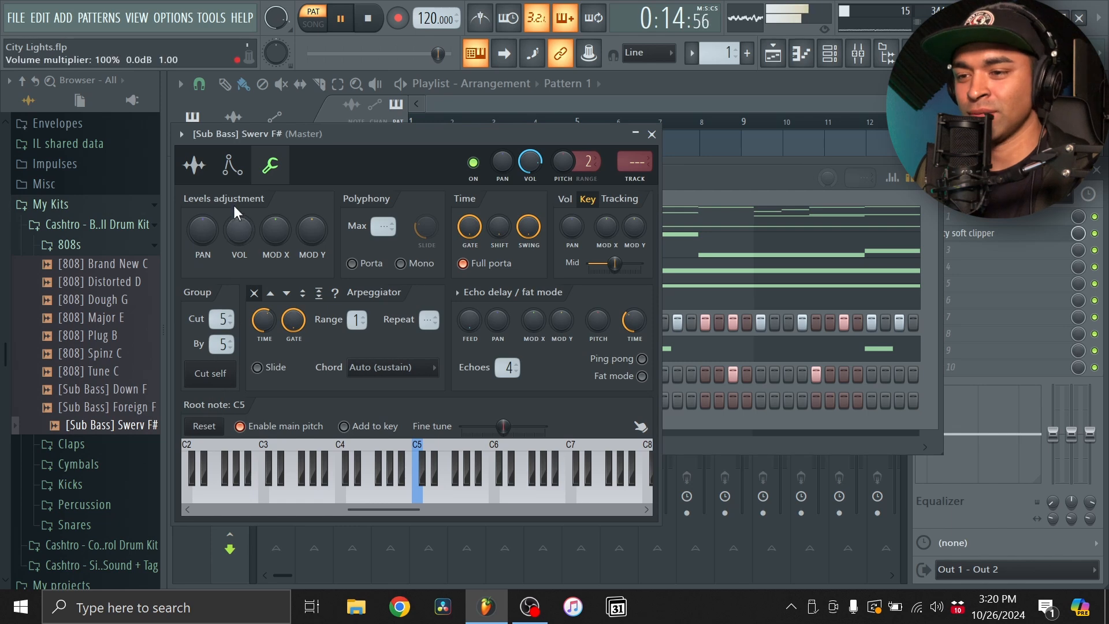
pyautogui.click(232, 166)
pyautogui.click(195, 167)
pyautogui.click(272, 166)
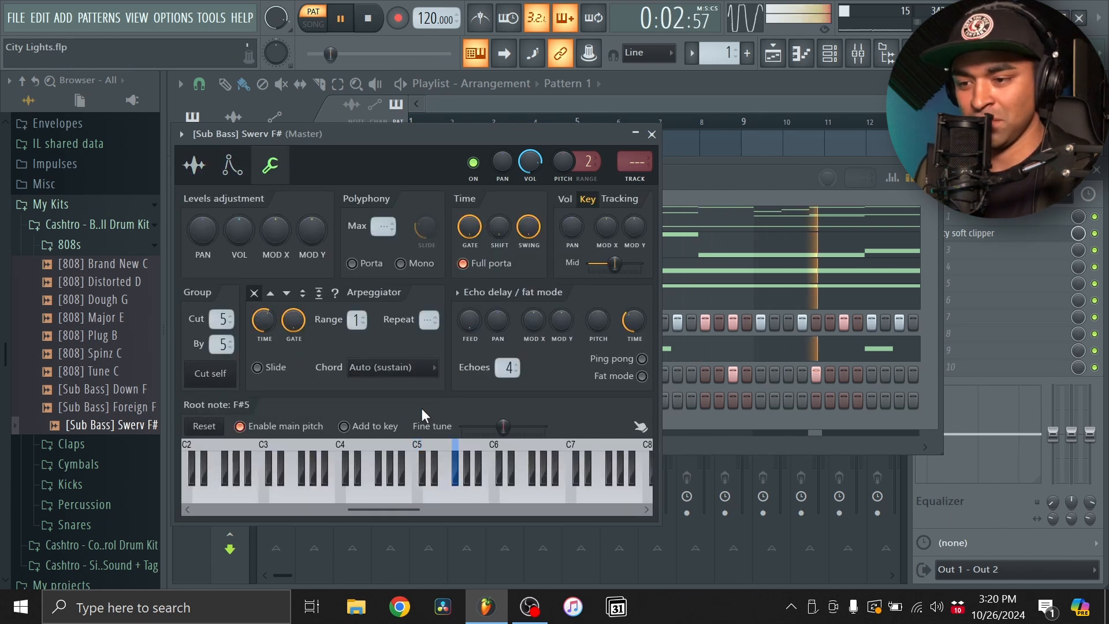
pyautogui.click(194, 166)
pyautogui.click(651, 134)
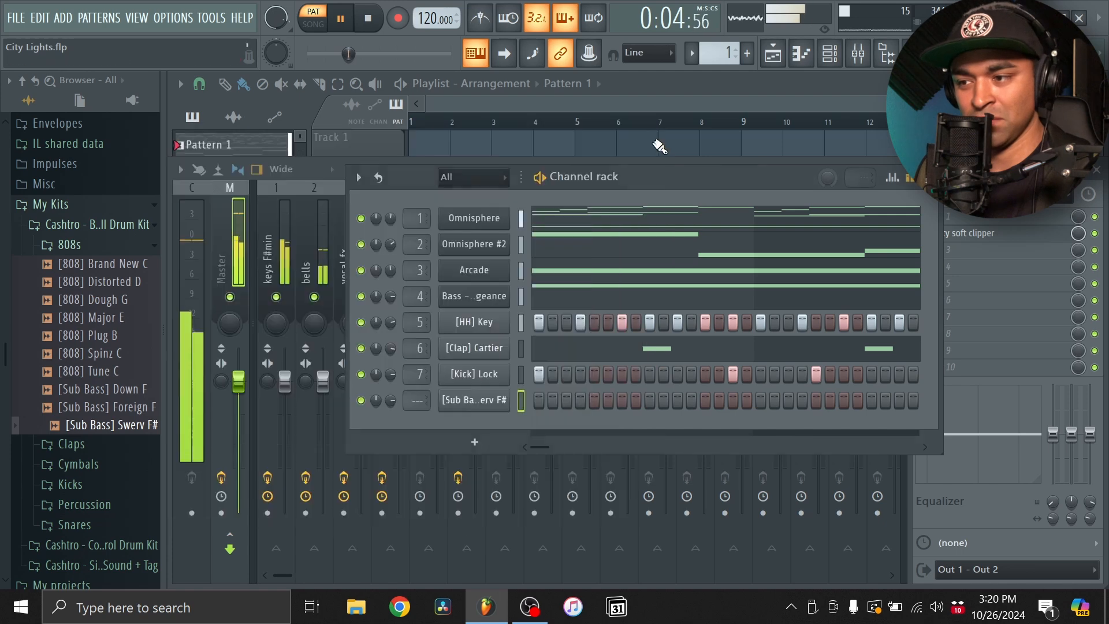
# - Set the snap to Step and program full-velocity sub bass hits on F#5, D5, E5 and B4 in successive two-bar sections across eight bars
pyautogui.click(801, 56)
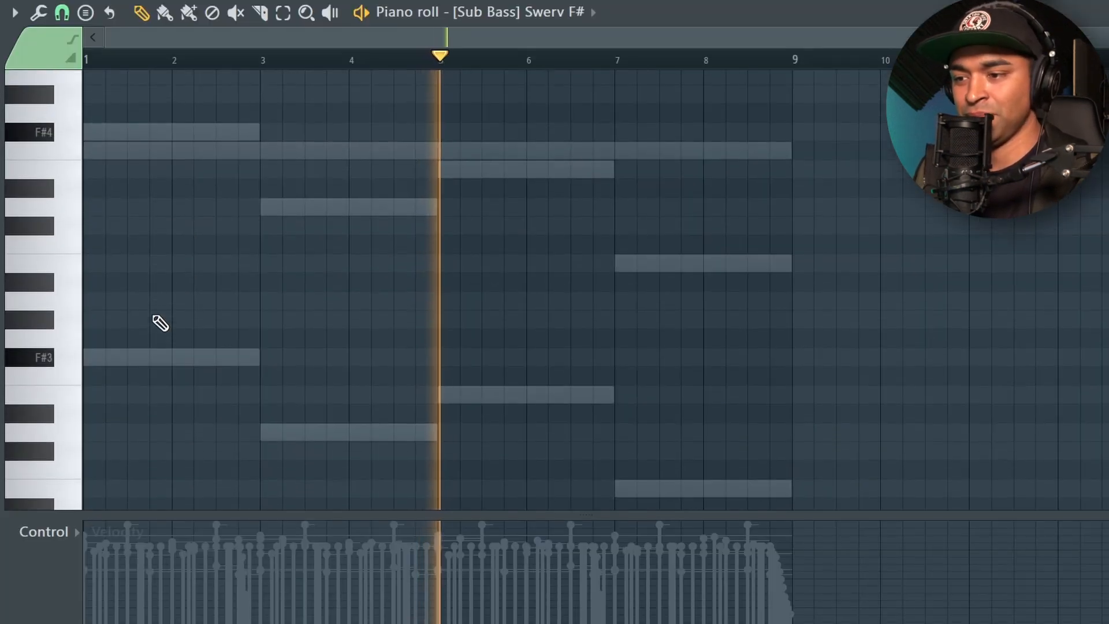
pyautogui.scroll(-3, 156, 321)
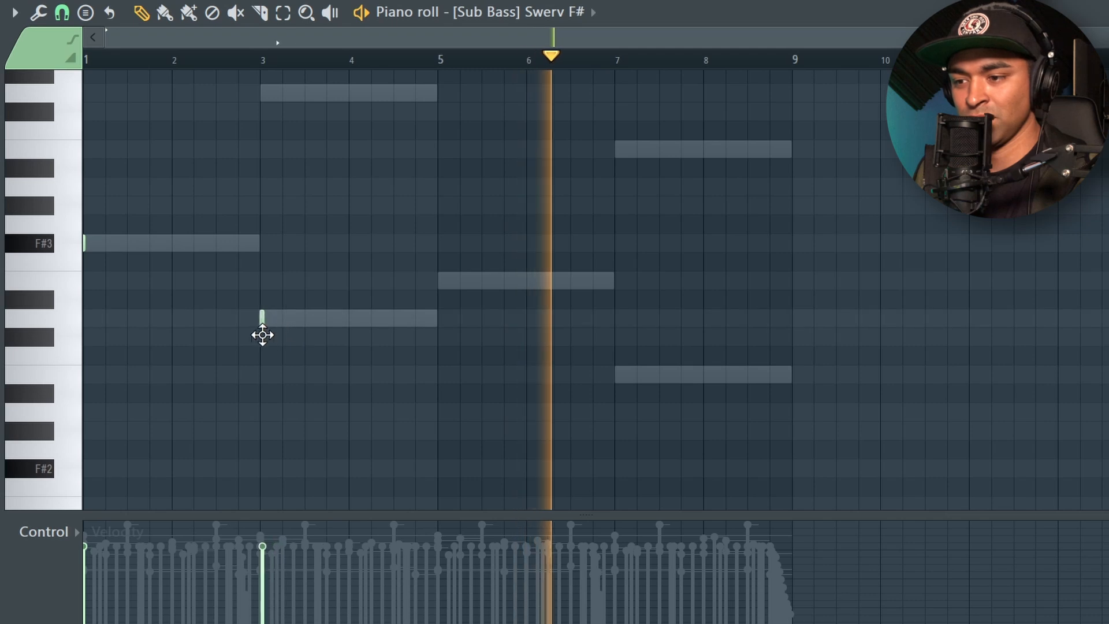
pyautogui.click(62, 12)
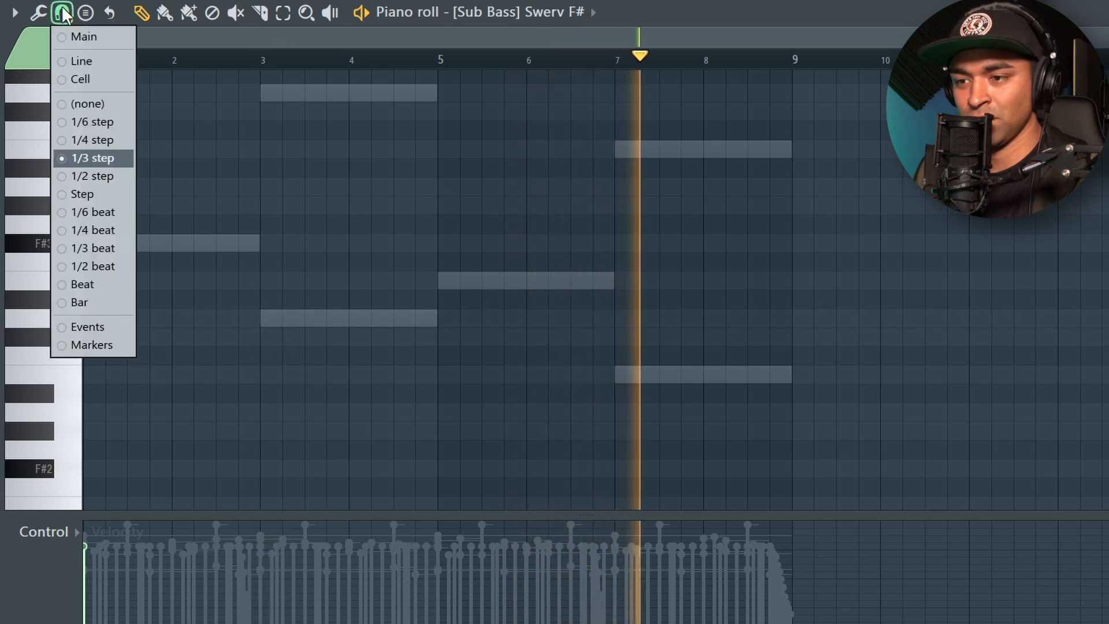
pyautogui.click(81, 194)
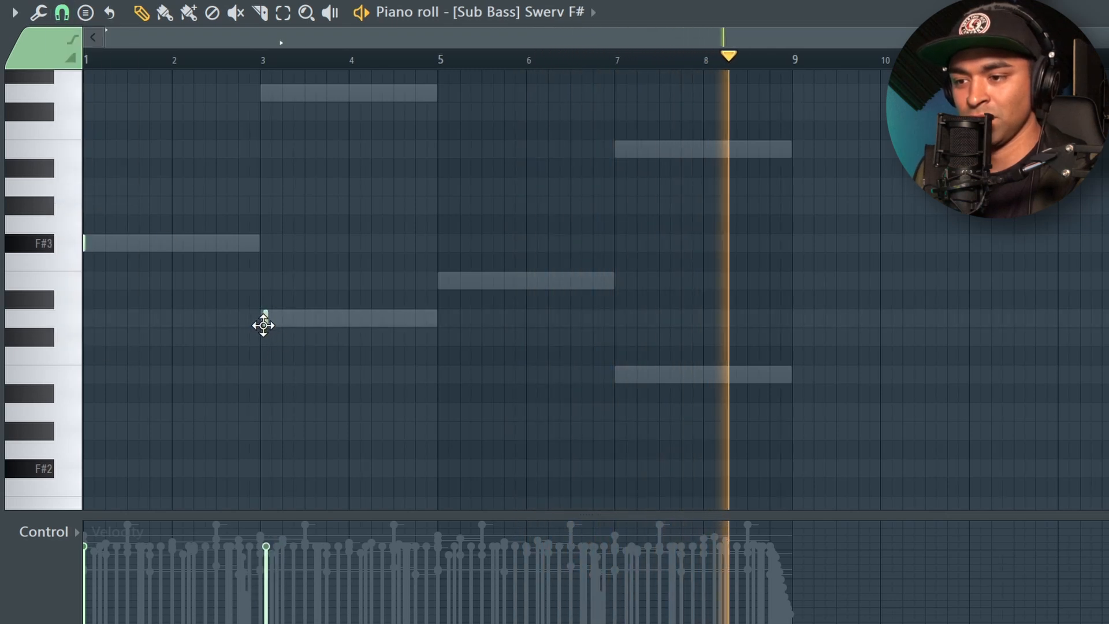
pyautogui.click(259, 321)
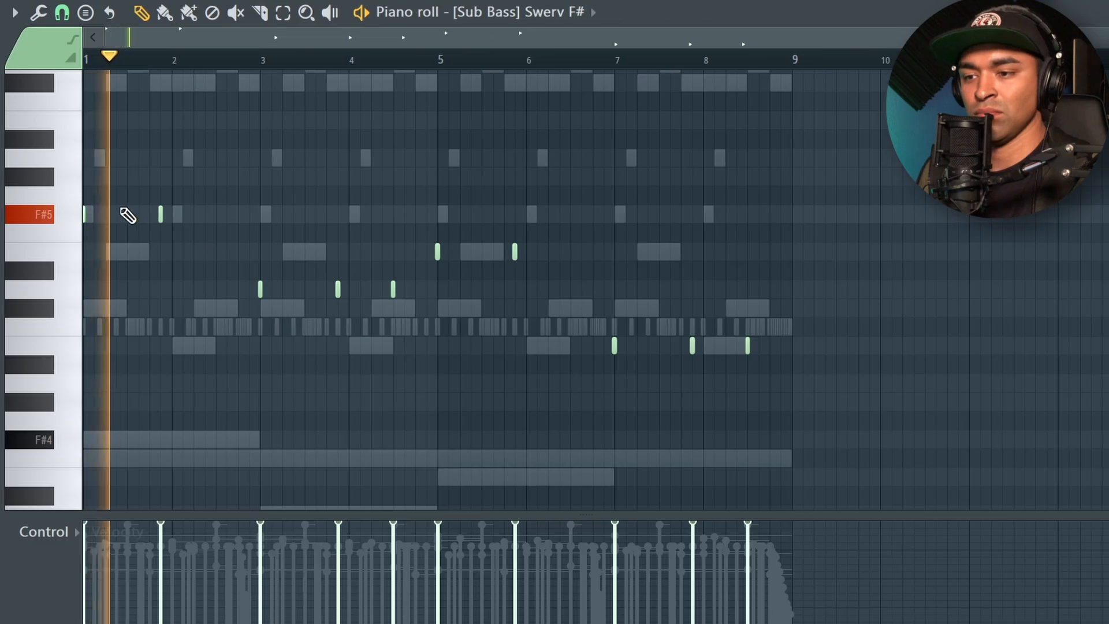
# - Add sub bass notes on F#5 at beat 4 of bar 2 and on D5 at beat 4 of bar 4
pyautogui.scroll(5, 129, 216)
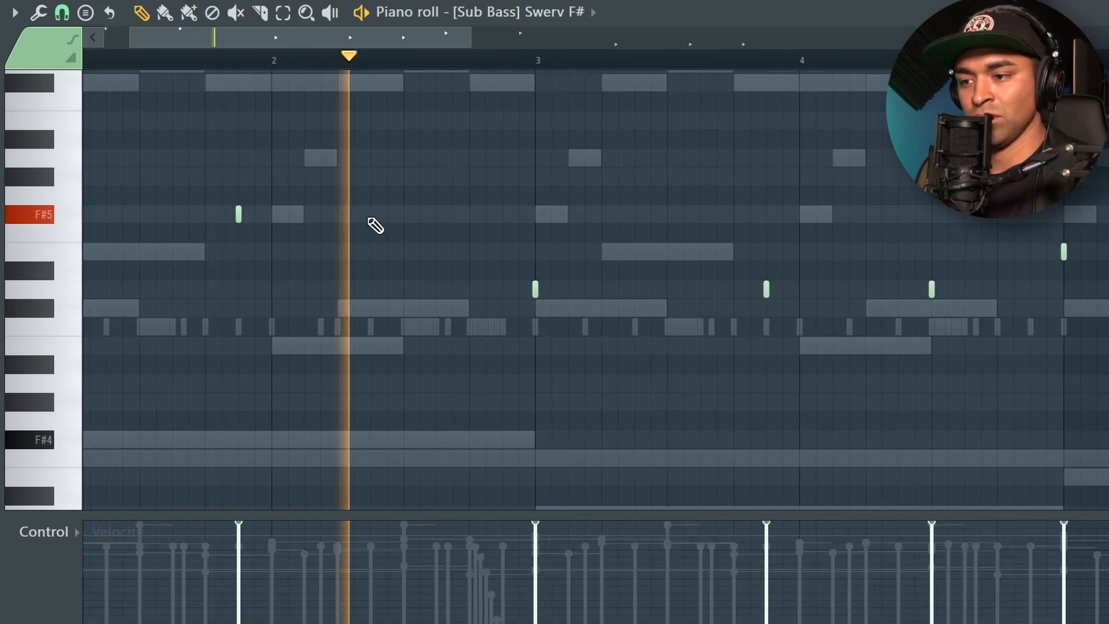
pyautogui.click(470, 214)
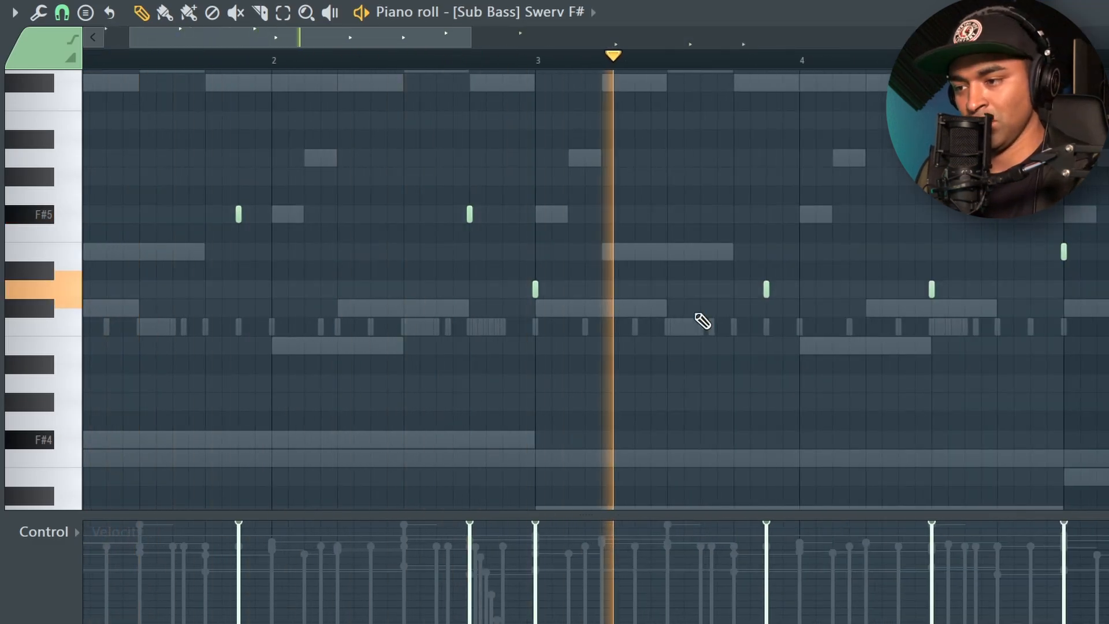
pyautogui.scroll(-3, 716, 303)
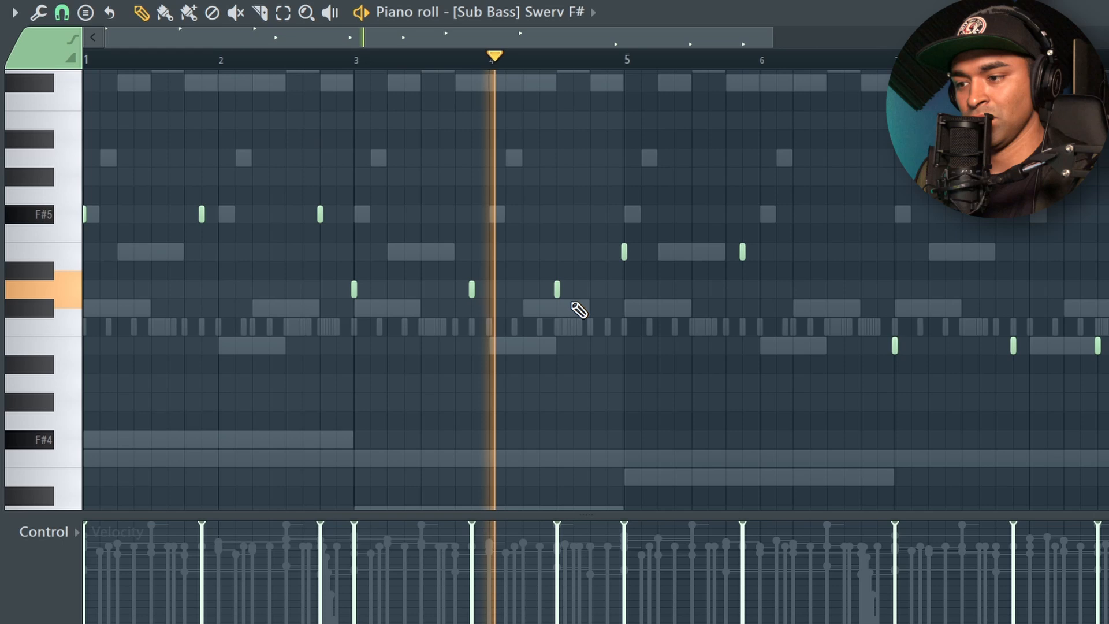
pyautogui.click(590, 288)
pyautogui.scroll(-2, 647, 323)
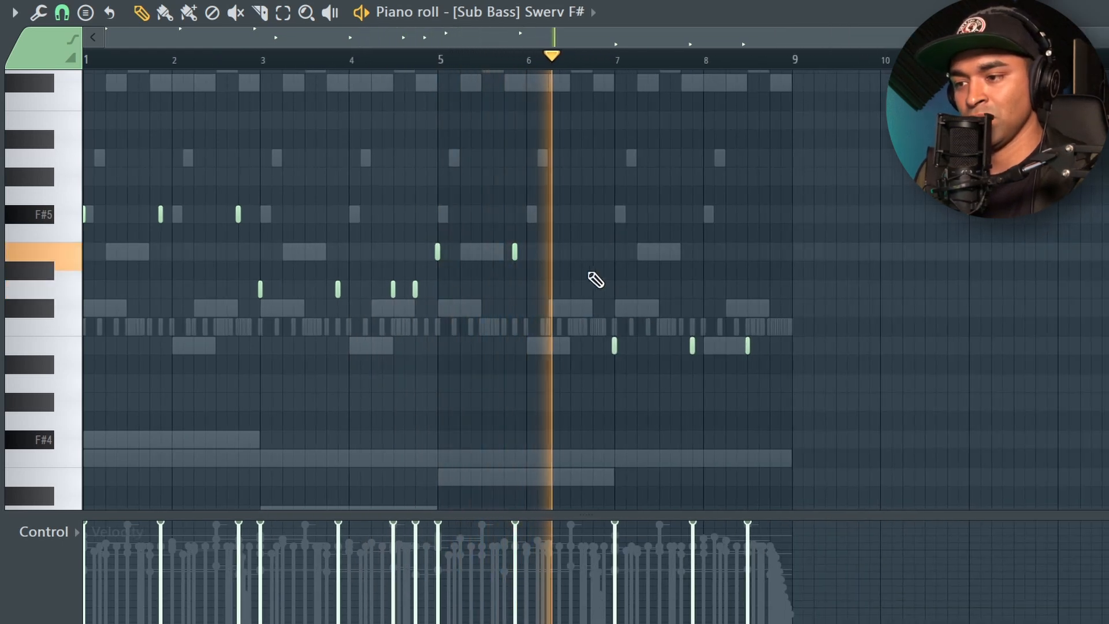
# - Add sub bass notes on E5 at beat 4 of bar 6 and on B4 at beat 4 of bar 8
pyautogui.click(592, 252)
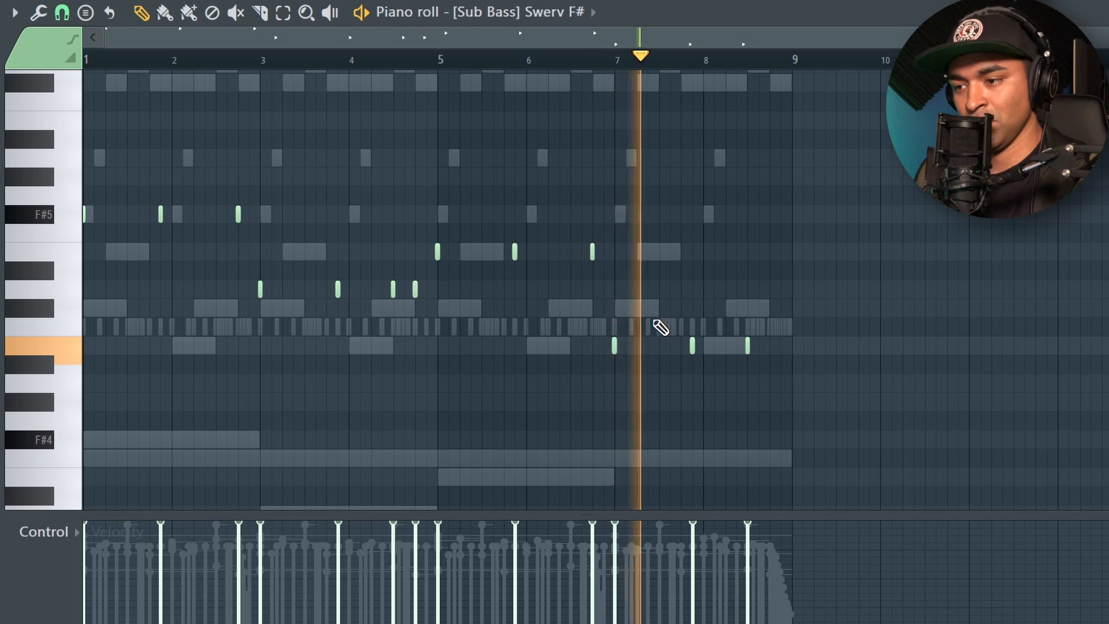
pyautogui.scroll(2, 776, 355)
pyautogui.click(778, 347)
pyautogui.scroll(-3, 722, 314)
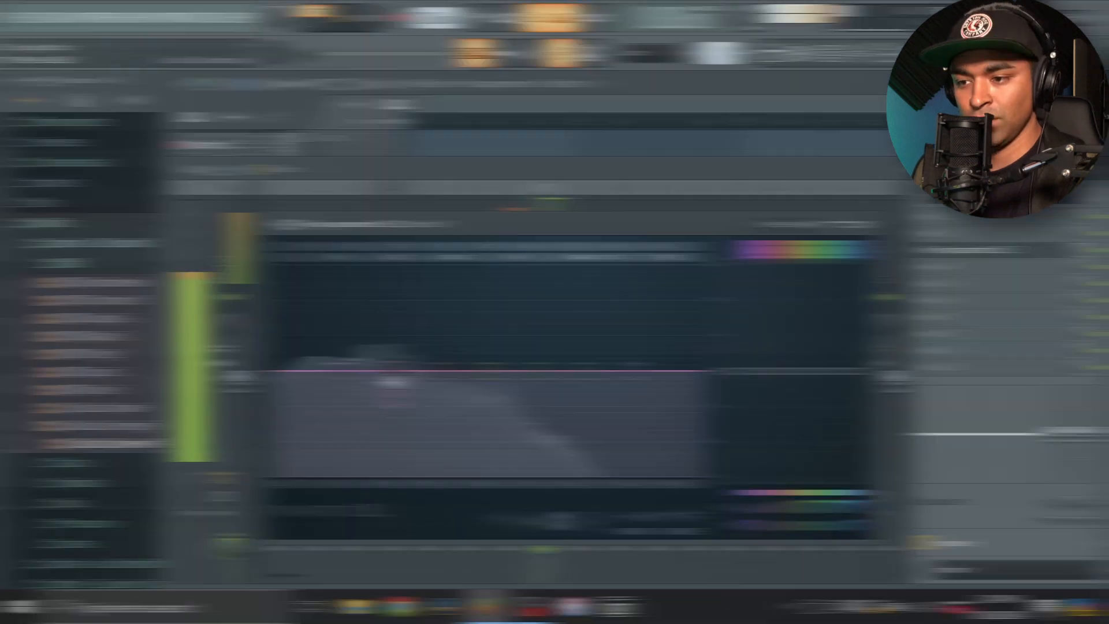
# - Boost EQ band 2 on mixer insert 8 by about 6.7 dB at 55 Hz and name the insert "sub bass"
pyautogui.moveTo(392, 371); pyautogui.dragTo(335, 331)
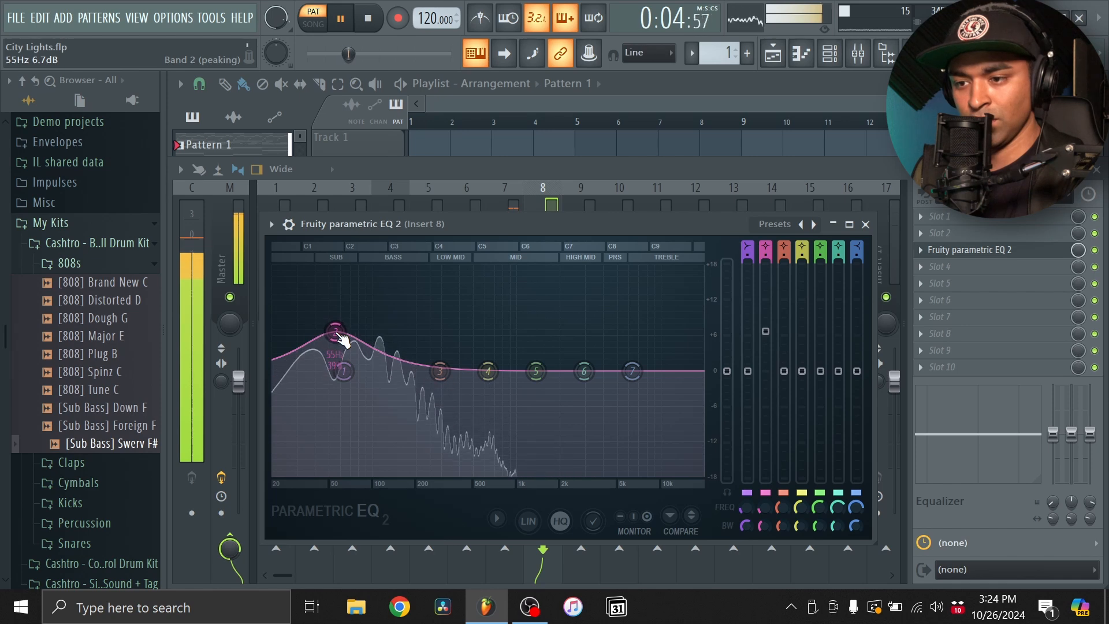
pyautogui.click(866, 224)
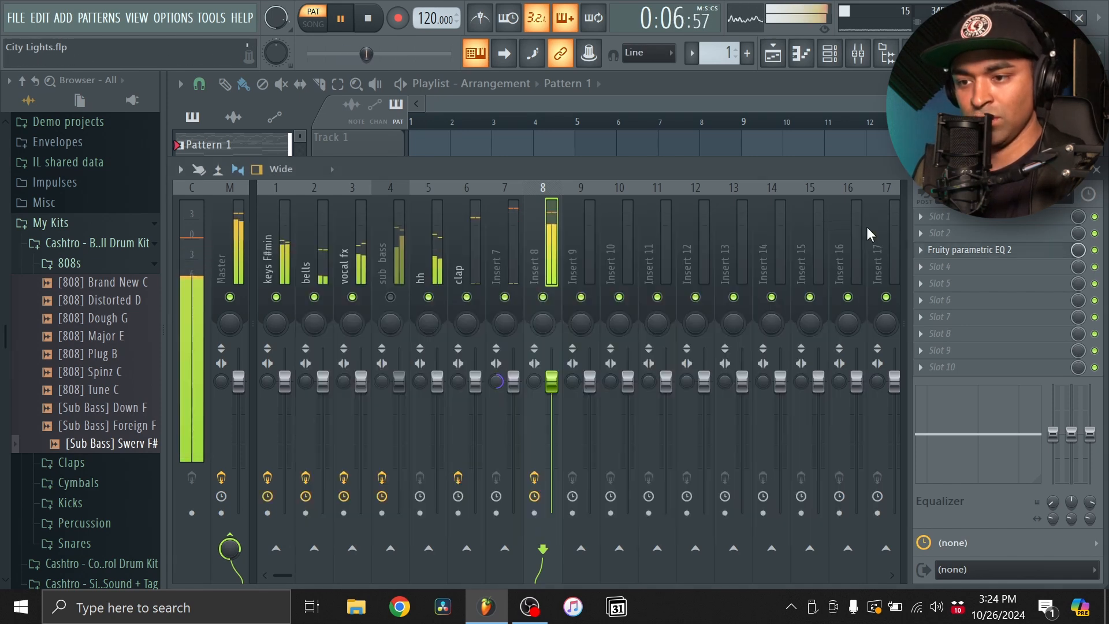
pyautogui.rightClick(543, 219)
pyautogui.click(592, 168)
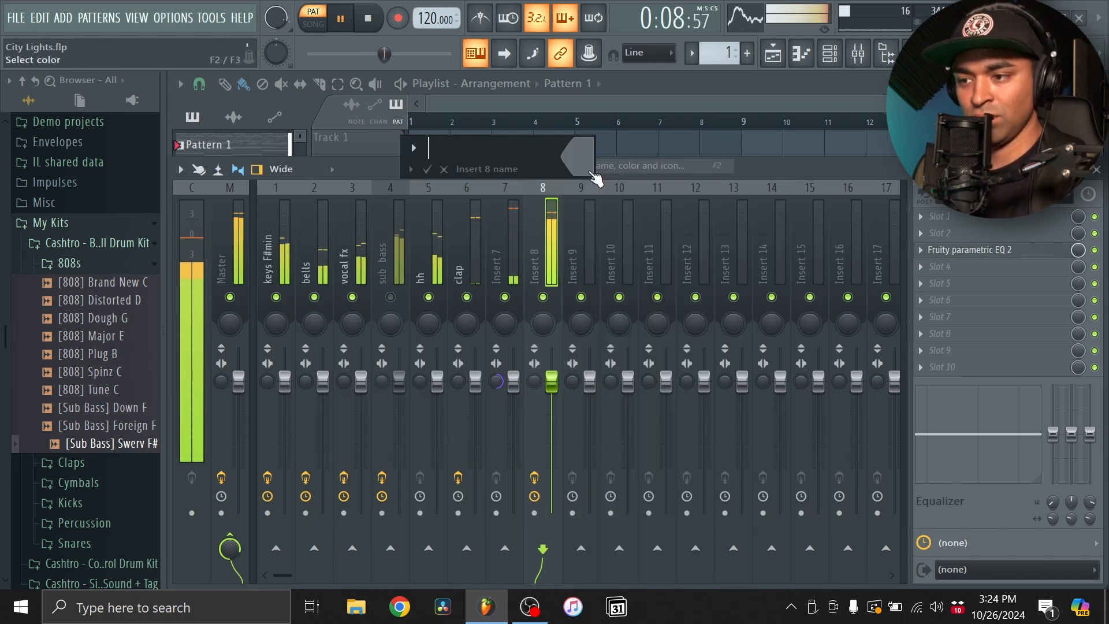
pyautogui.write('sub b')
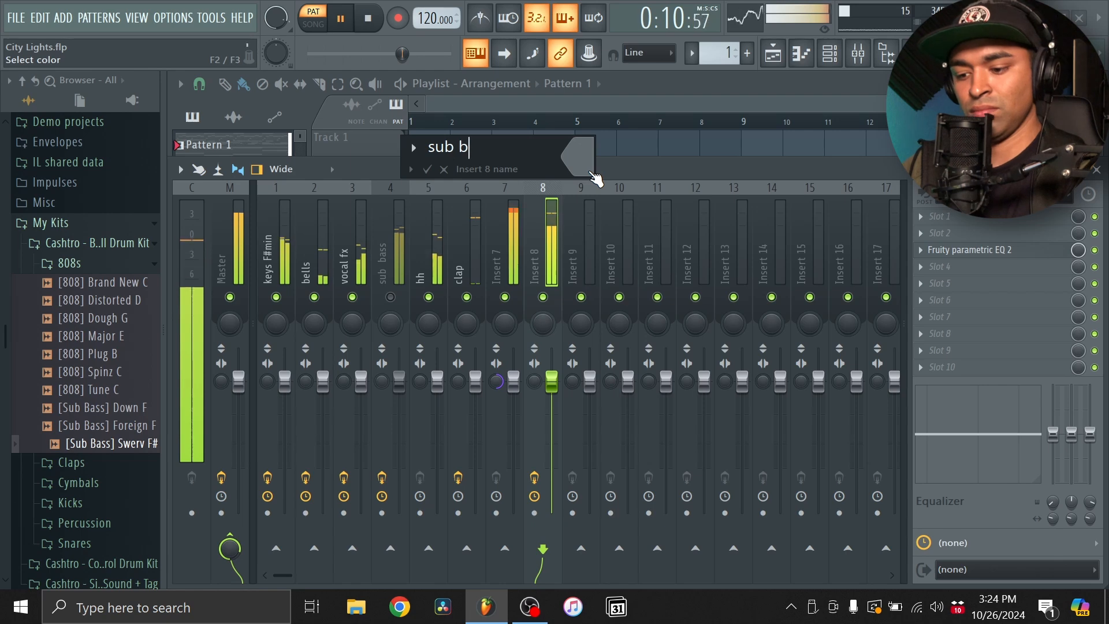
pyautogui.write('ass')
pyautogui.press('Return')
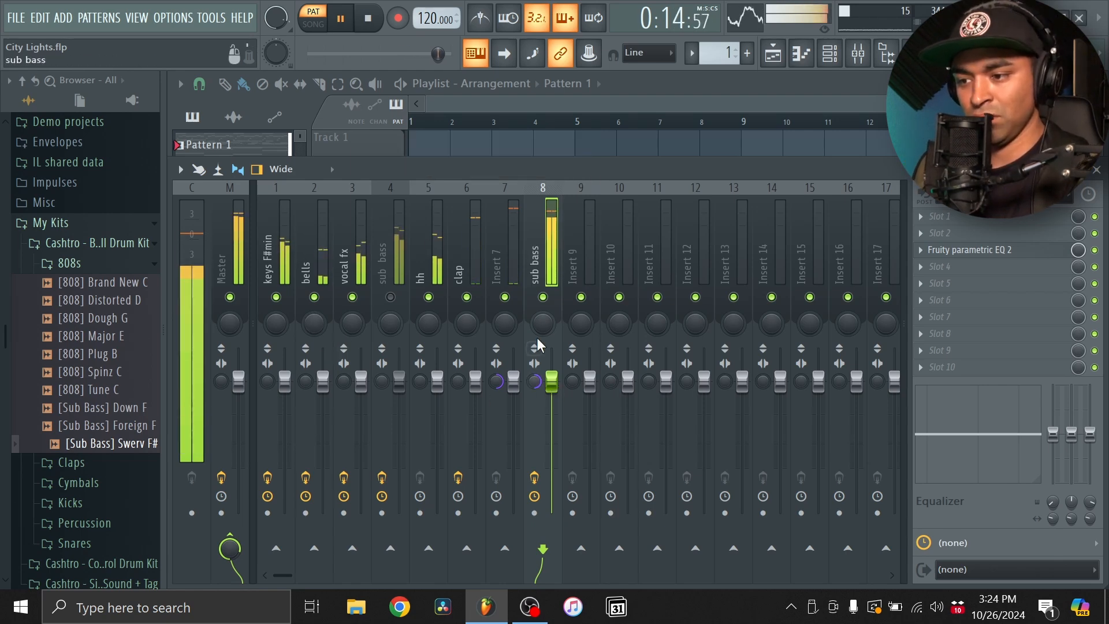
# - Lower the band 1 low shelf at about 28 Hz in the sub bass track's Fruity parametric EQ 2
pyautogui.click(953, 249)
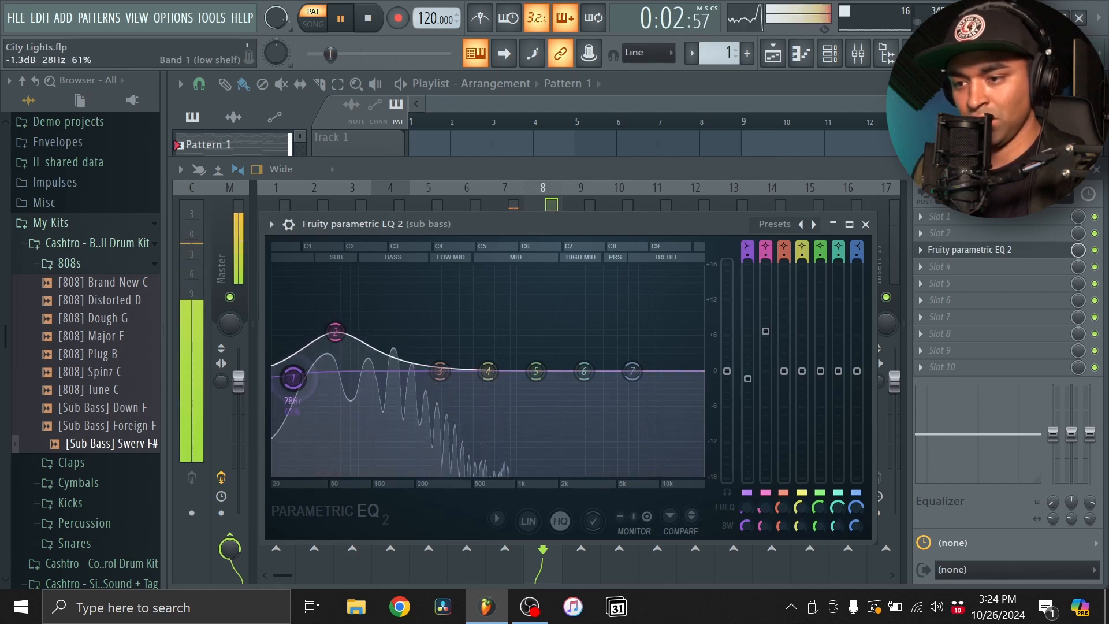
pyautogui.moveTo(298, 392); pyautogui.dragTo(301, 398)
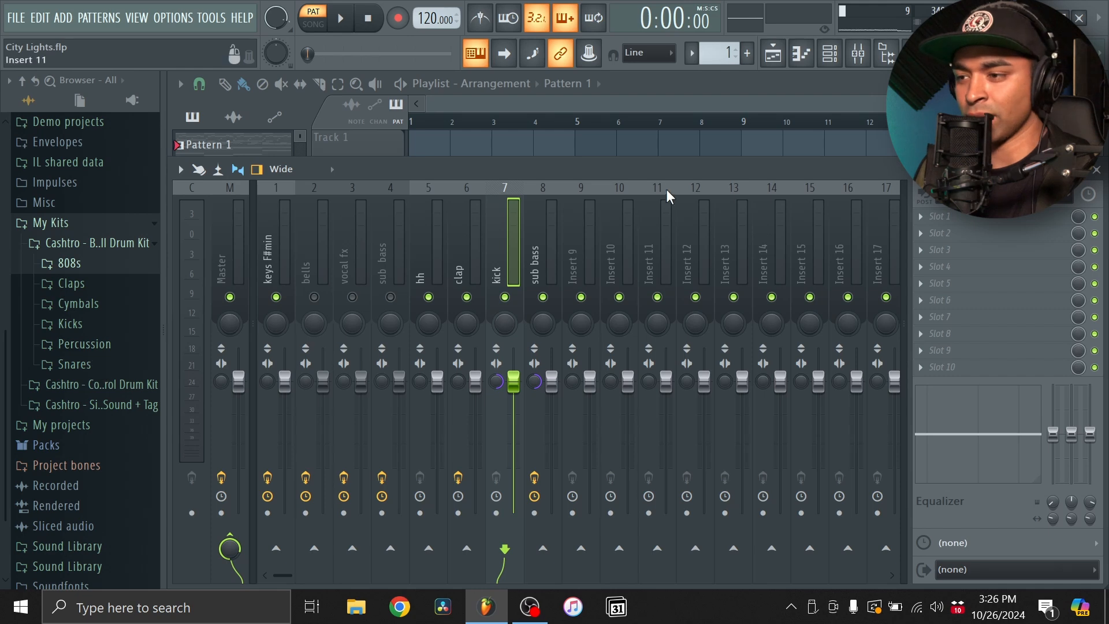
# - Audition the kit's percussion samples over the playing pattern and add [Perc] Light as a new channel
pyautogui.click(829, 53)
pyautogui.click(95, 346)
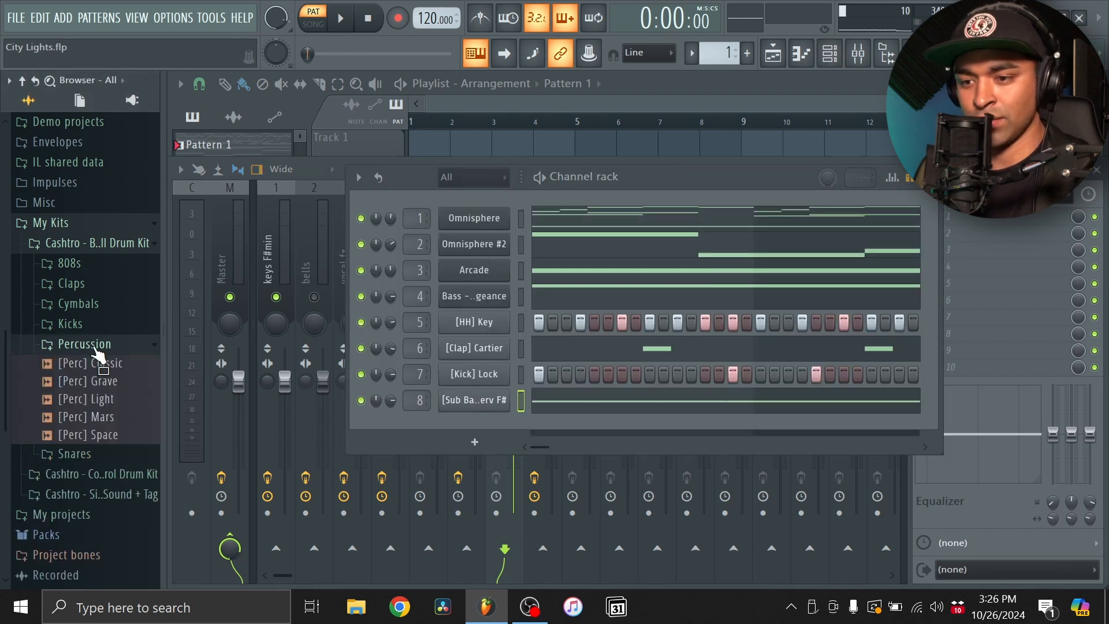
pyautogui.press('space')
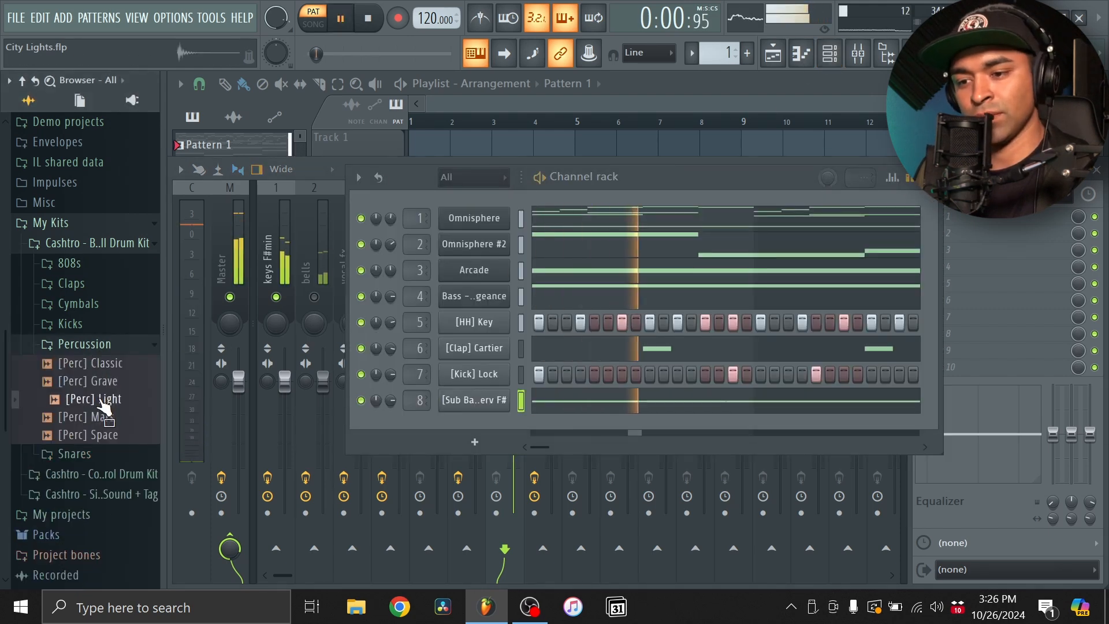
pyautogui.moveTo(104, 407); pyautogui.dragTo(462, 426)
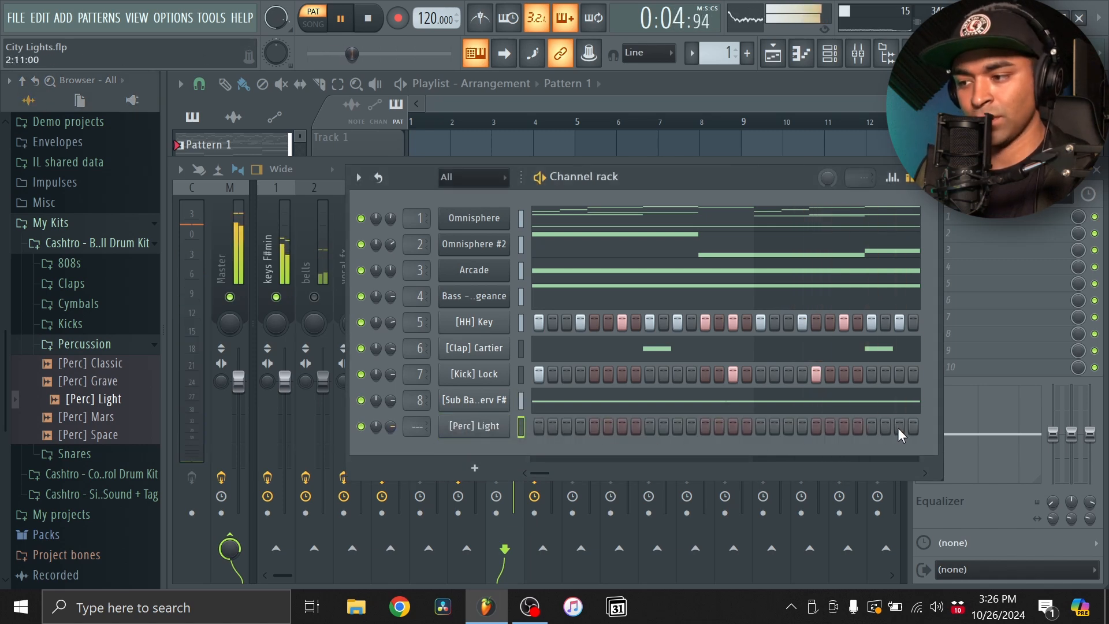
# - Place a [Perc] Light hit on C5 at step 15 of bar 2
pyautogui.press('F7')
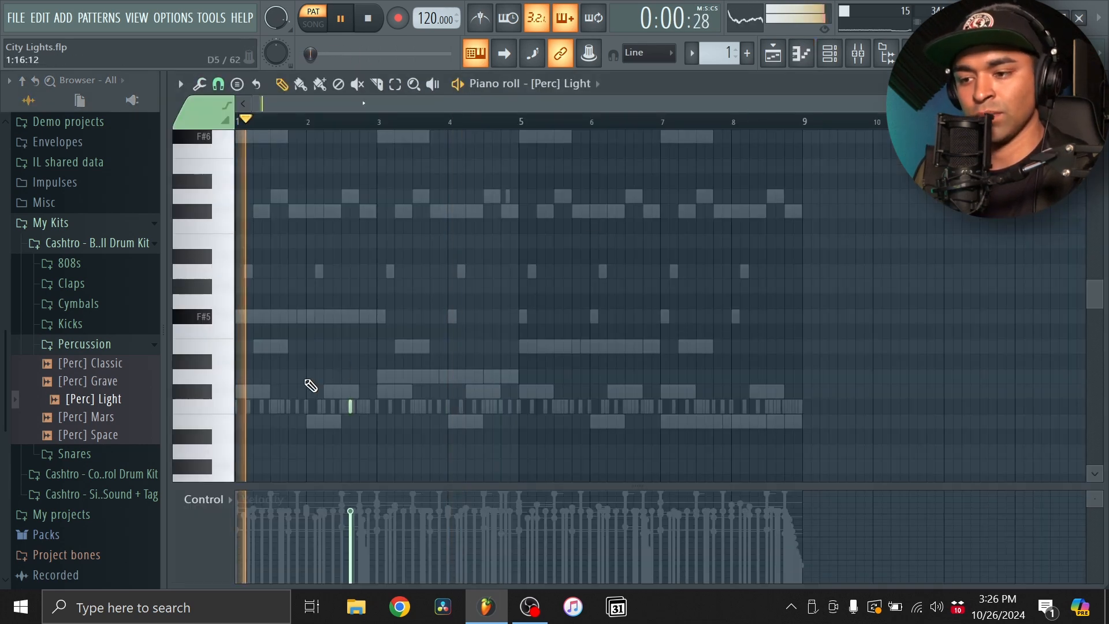
pyautogui.scroll(2, 325, 383)
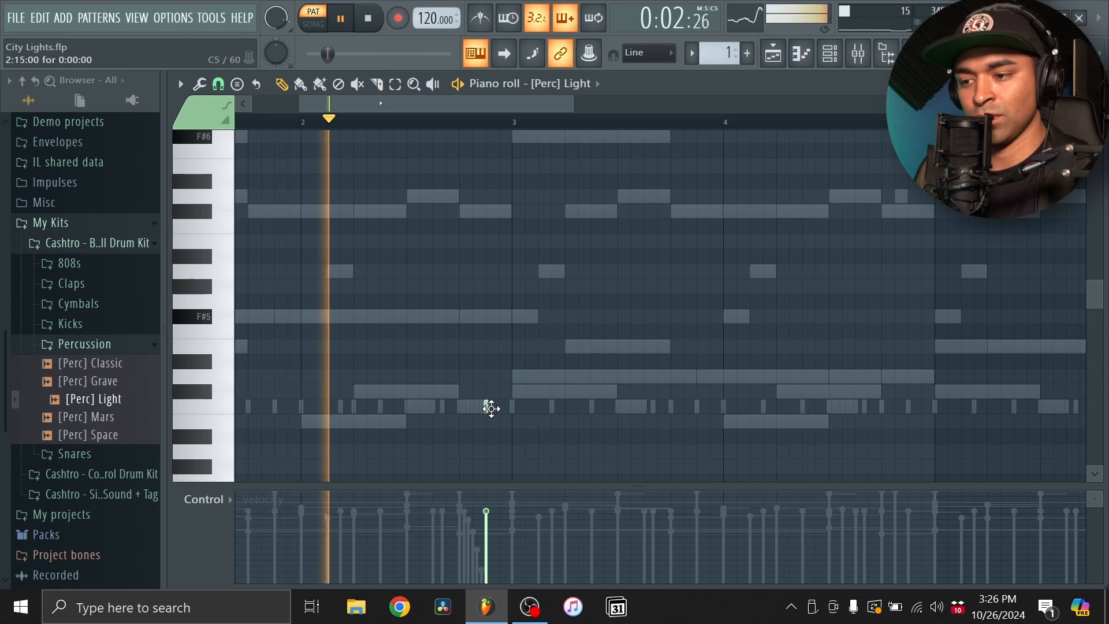
pyautogui.scroll(3, 491, 409)
pyautogui.click(526, 406)
pyautogui.scroll(-4, 581, 393)
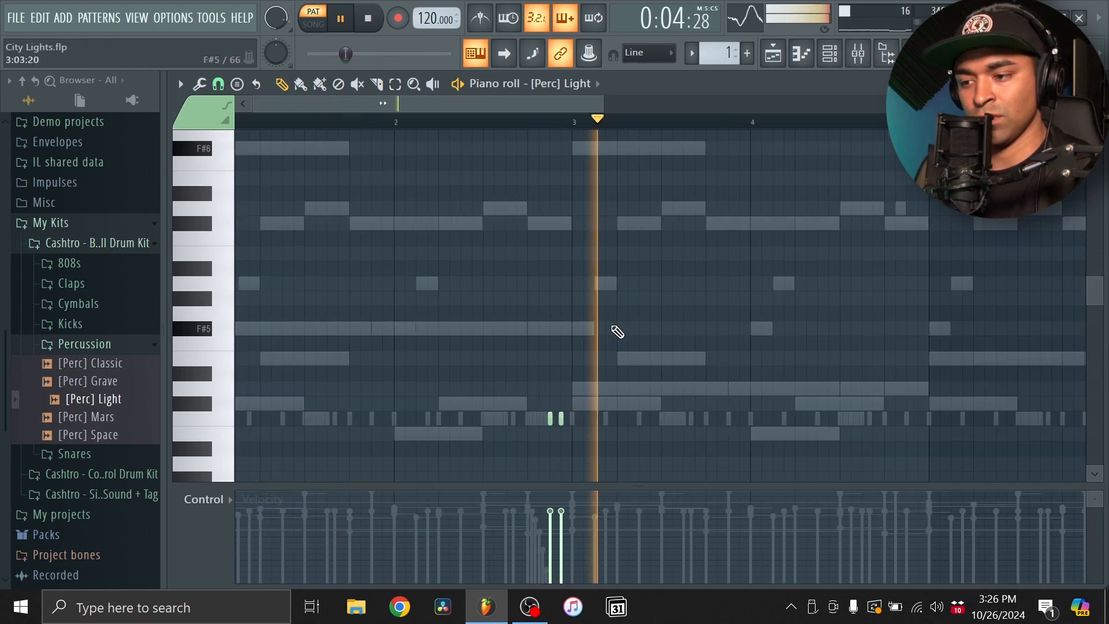
pyautogui.scroll(-2, 555, 401)
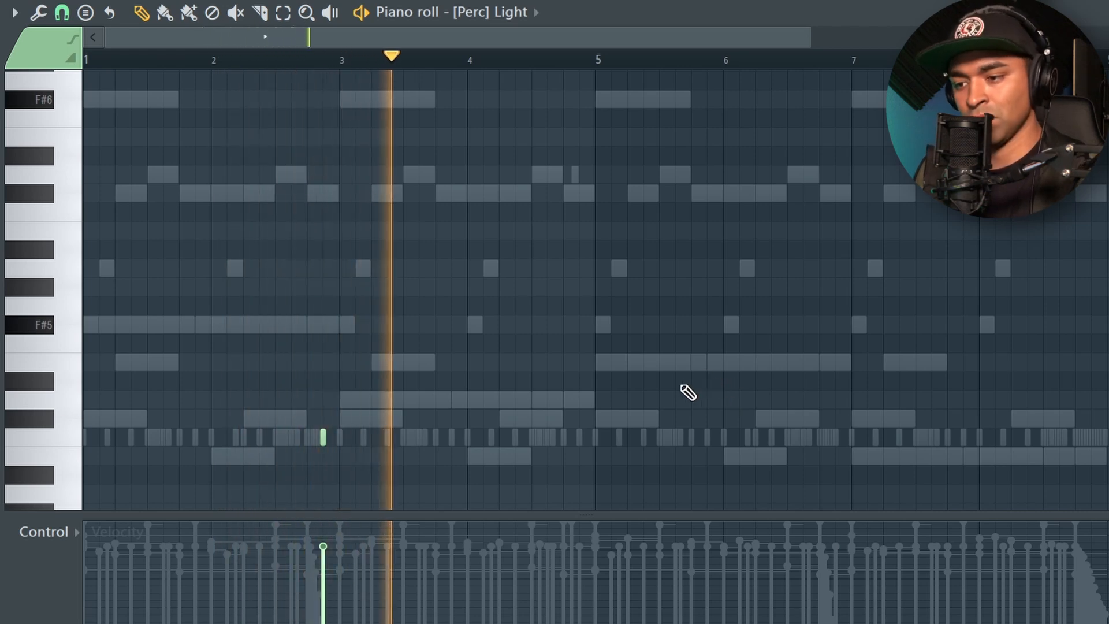
pyautogui.scroll(-2, 685, 396)
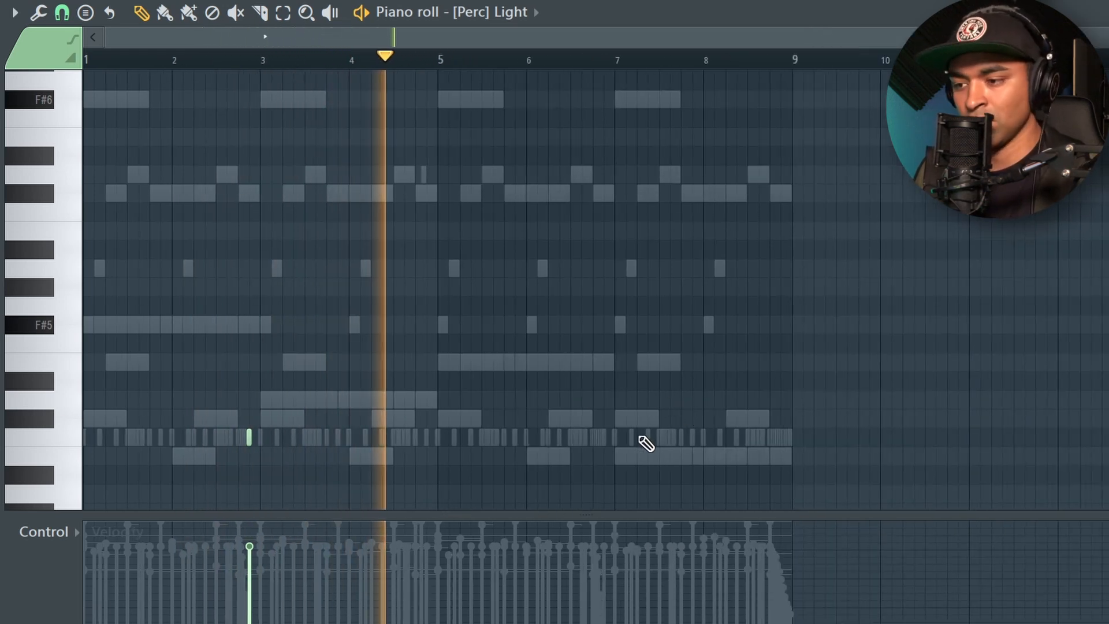
# - Add [Perc] Light hits on C5 at steps 11, 13 and 15 of bar 6 and close the piano roll
pyautogui.scroll(3, 606, 440)
pyautogui.scroll(3, 598, 439)
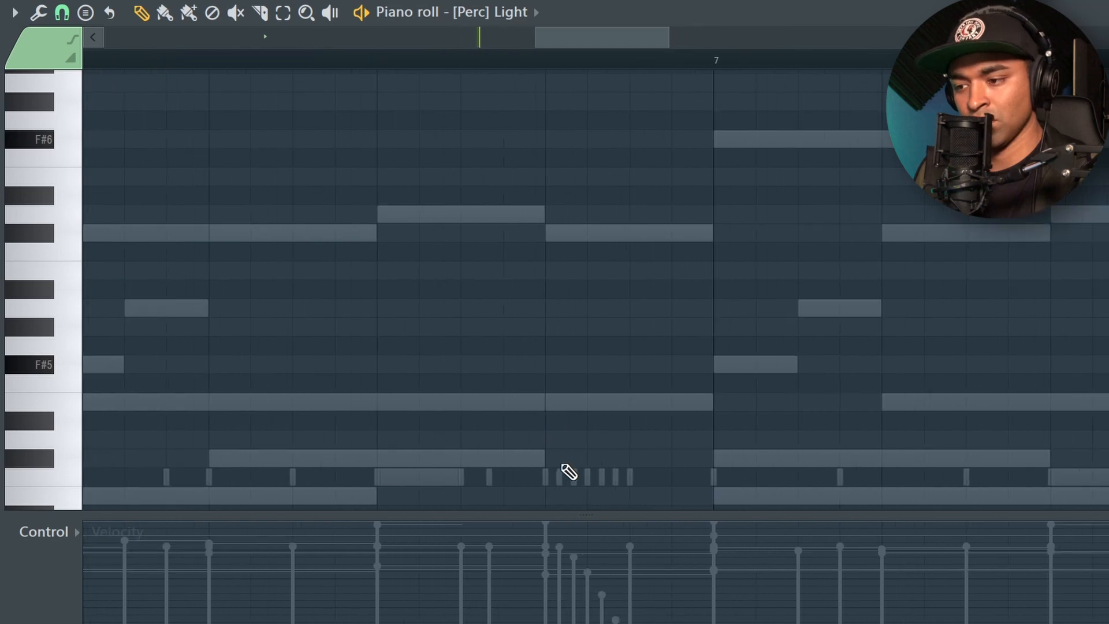
pyautogui.scroll(-1, 564, 462)
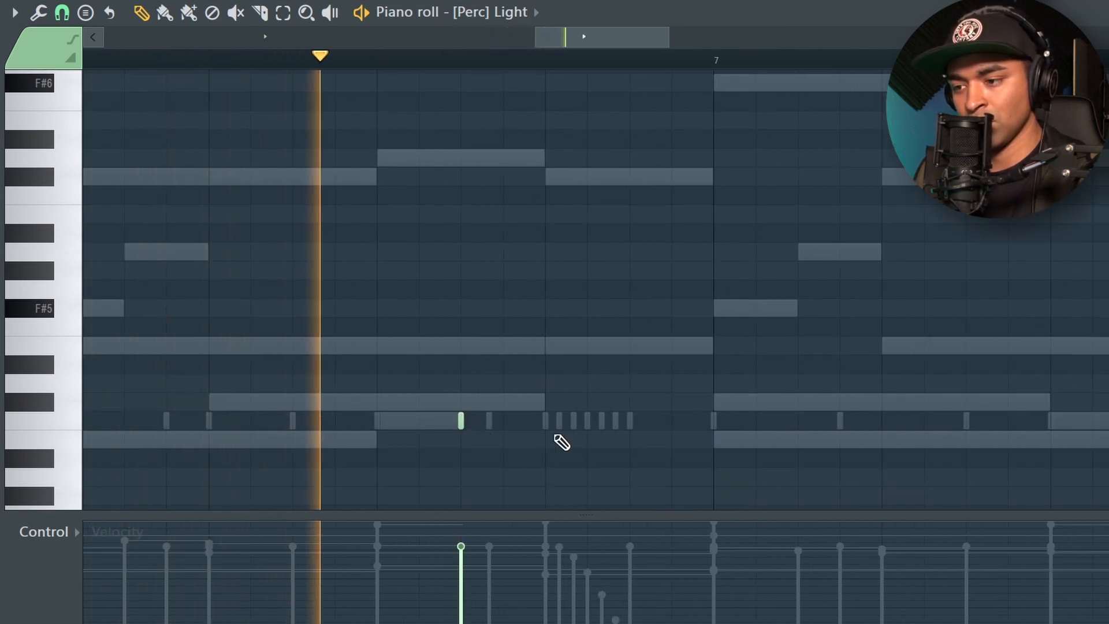
pyautogui.scroll(-3, 508, 215)
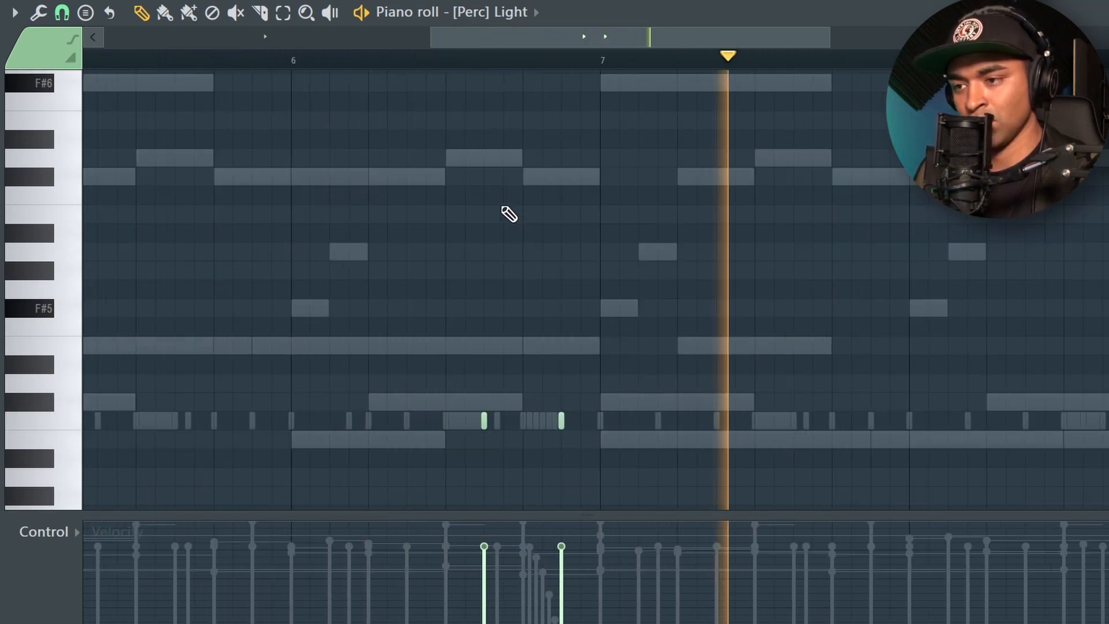
pyautogui.scroll(3, 511, 411)
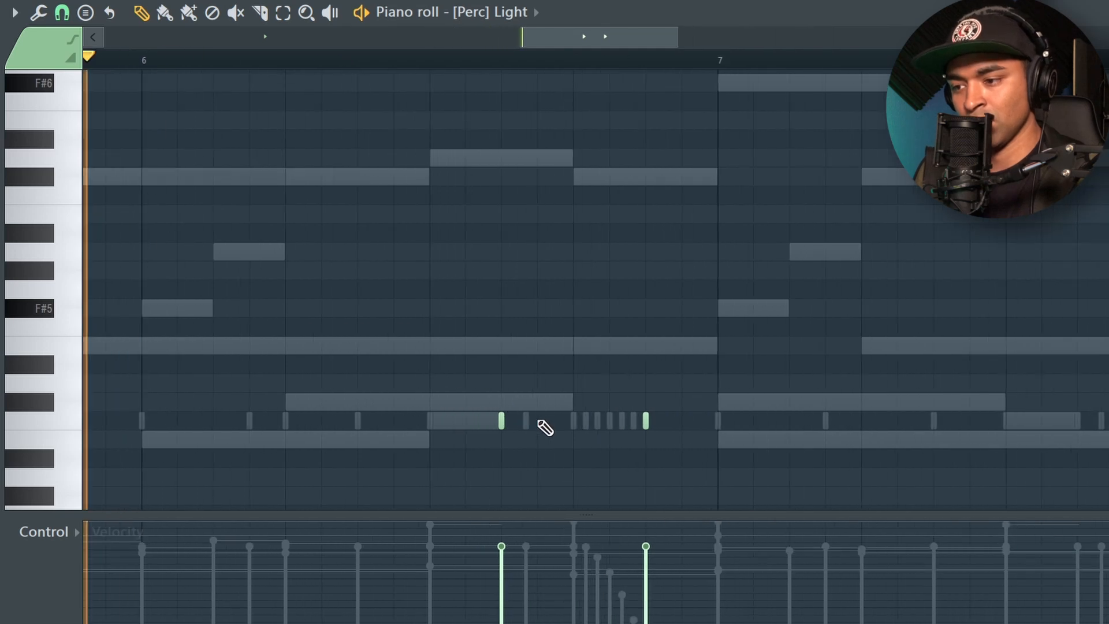
pyautogui.keyDown('ctrl'); pyautogui.click(574, 420); pyautogui.keyUp('ctrl')
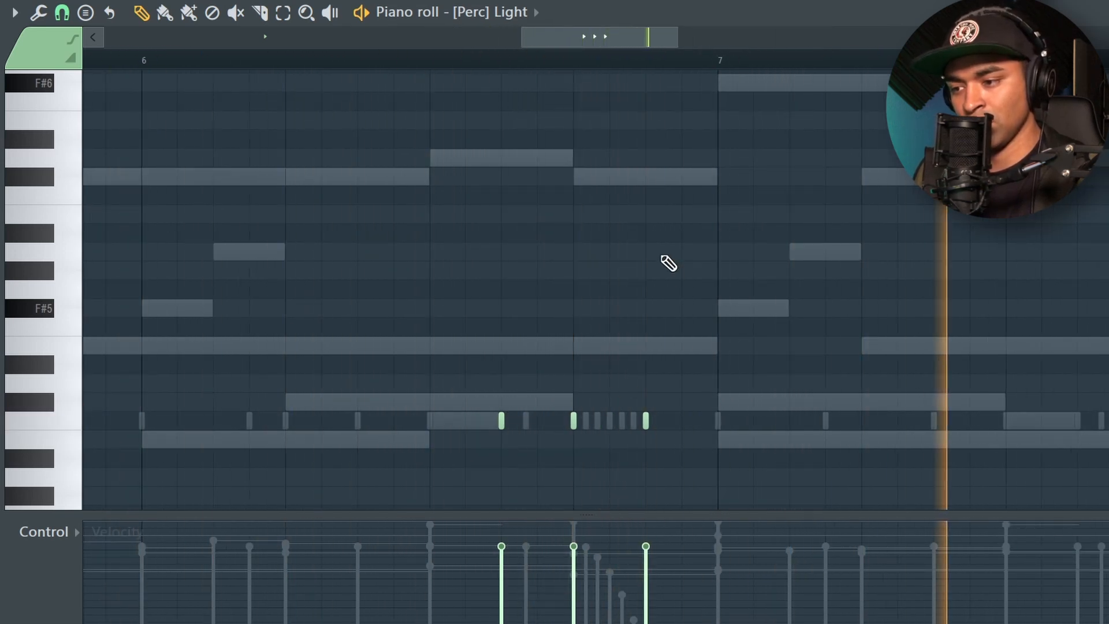
pyautogui.scroll(-5, 666, 262)
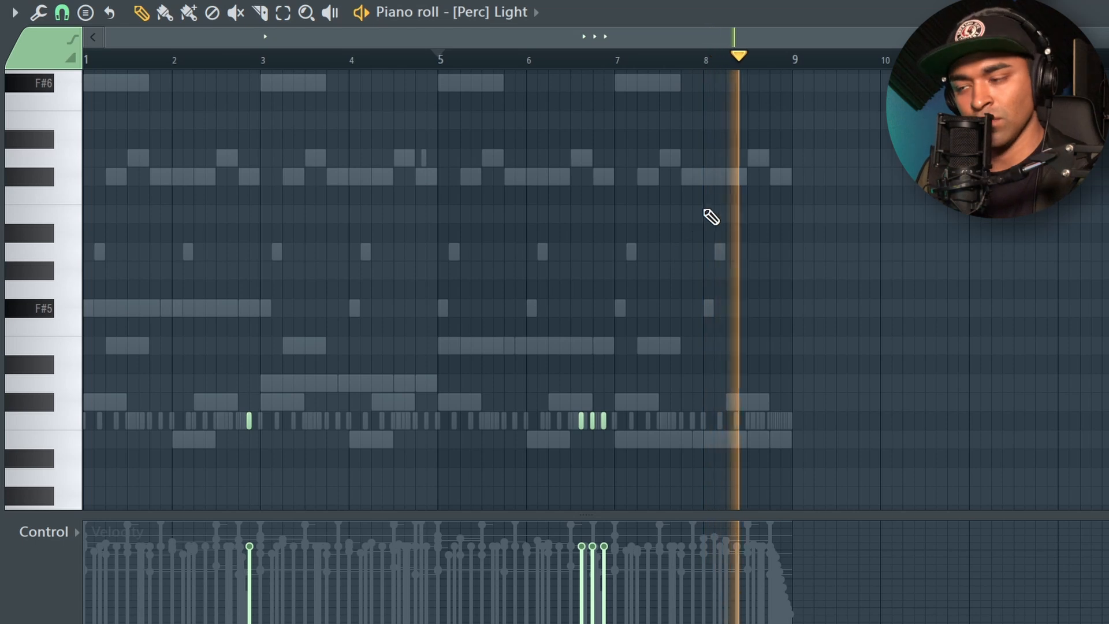
pyautogui.click(810, 1)
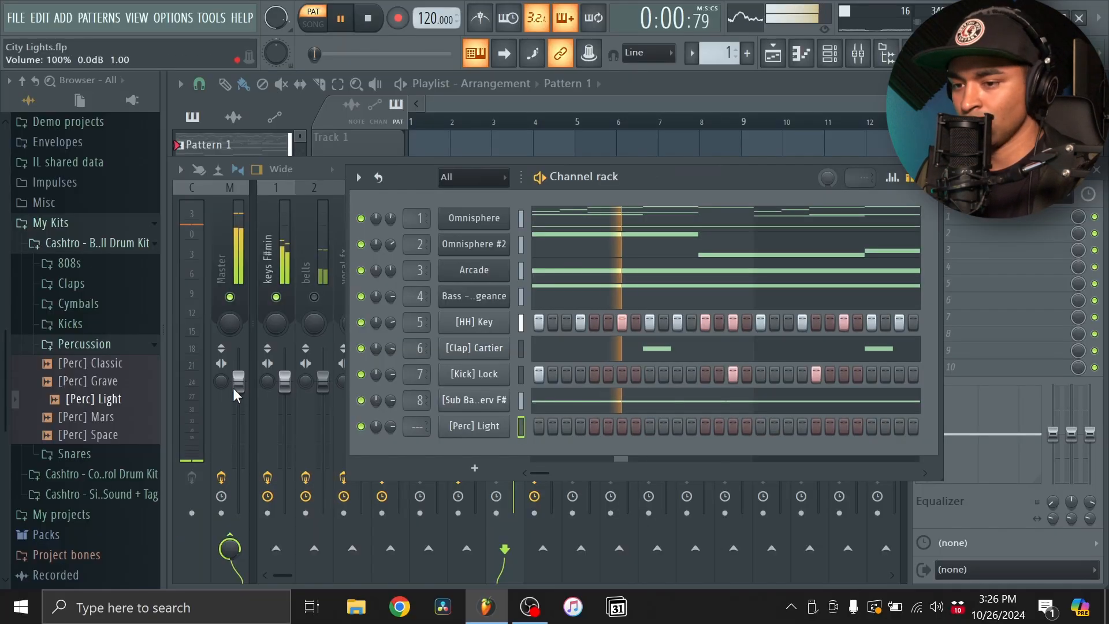
# - Audition the Grave, Mars, Space and Classic percussion samples and add [Perc] Classic as a new channel
pyautogui.click(105, 382)
pyautogui.click(107, 417)
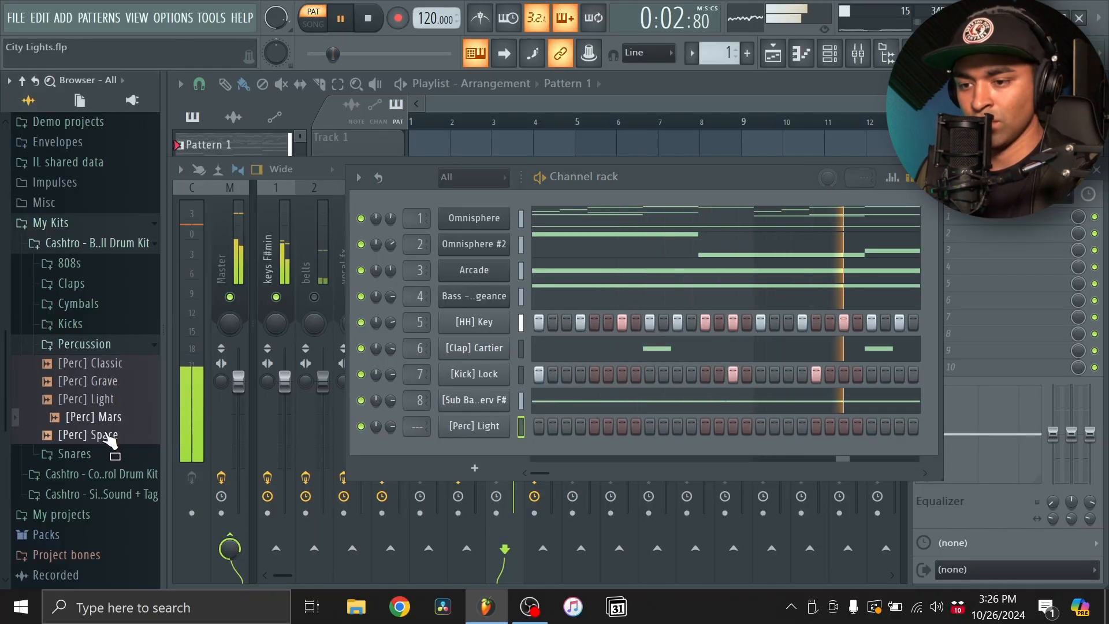
pyautogui.click(106, 438)
pyautogui.click(122, 370)
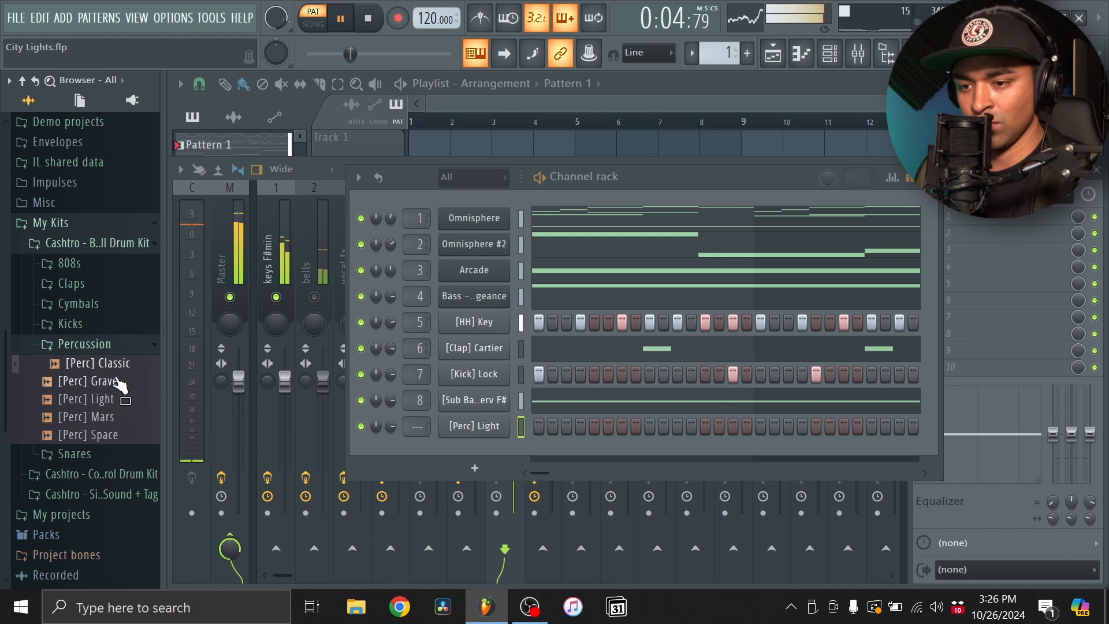
pyautogui.click(110, 382)
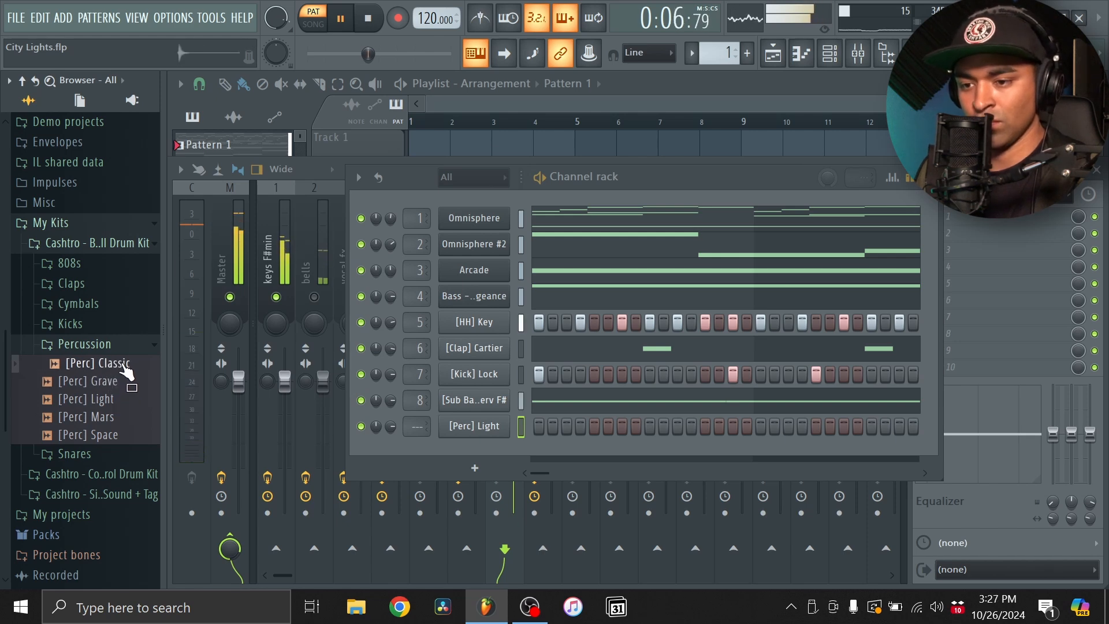
pyautogui.click(123, 365)
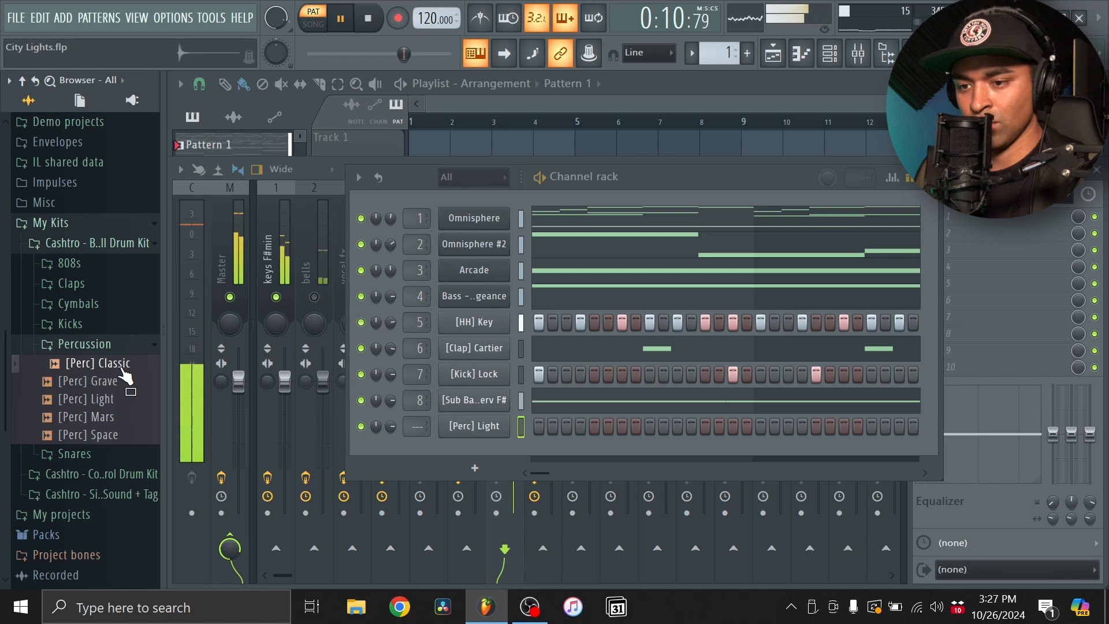
pyautogui.click(121, 368)
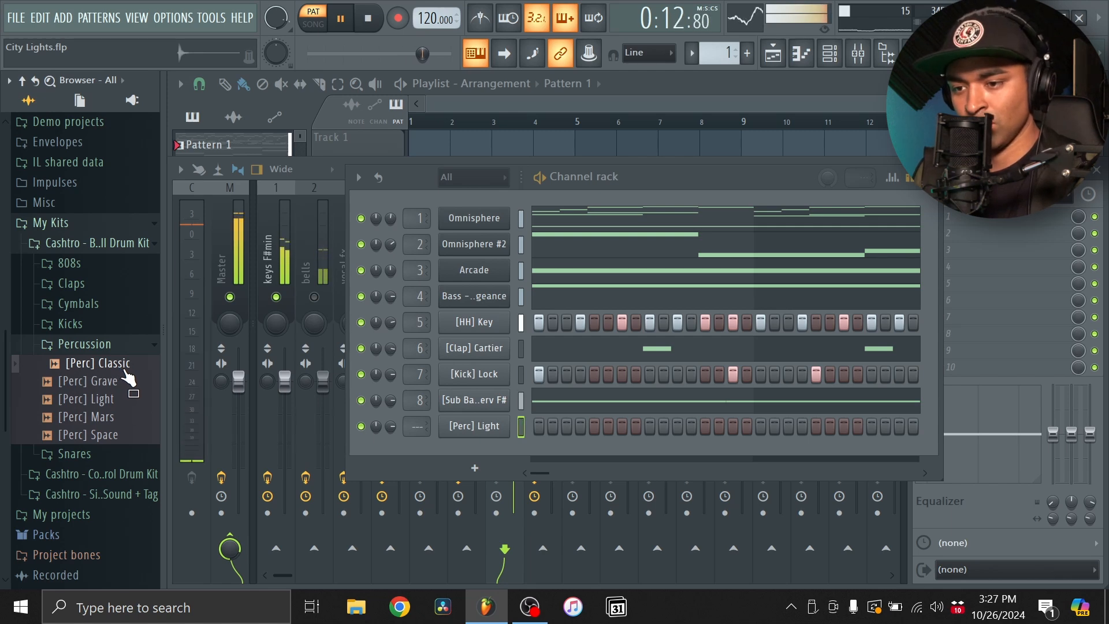
pyautogui.moveTo(128, 378); pyautogui.dragTo(507, 453)
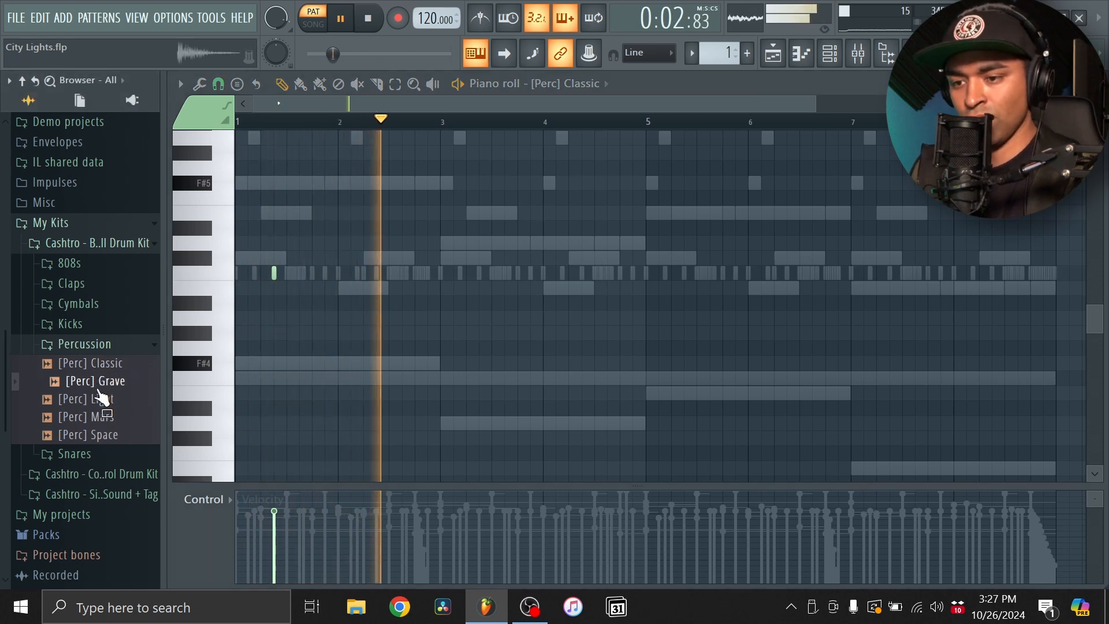
# - Audition the kit's snare samples and replace the [Perc] Classic channel's sample with [Snare] OG
pyautogui.moveTo(103, 434); pyautogui.dragTo(73, 527)
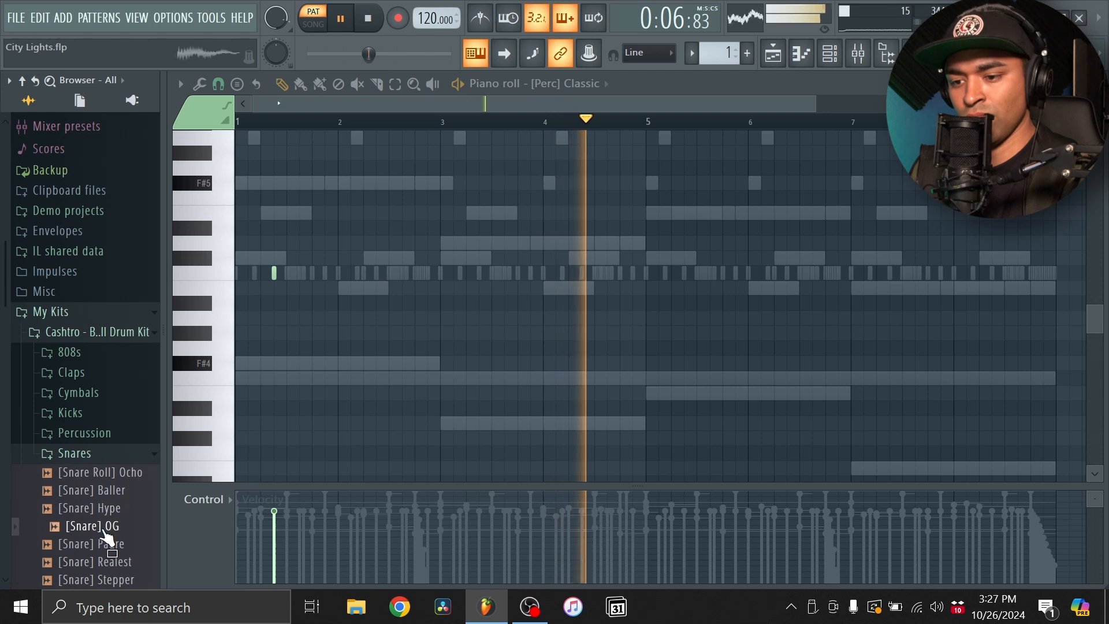
pyautogui.click(831, 54)
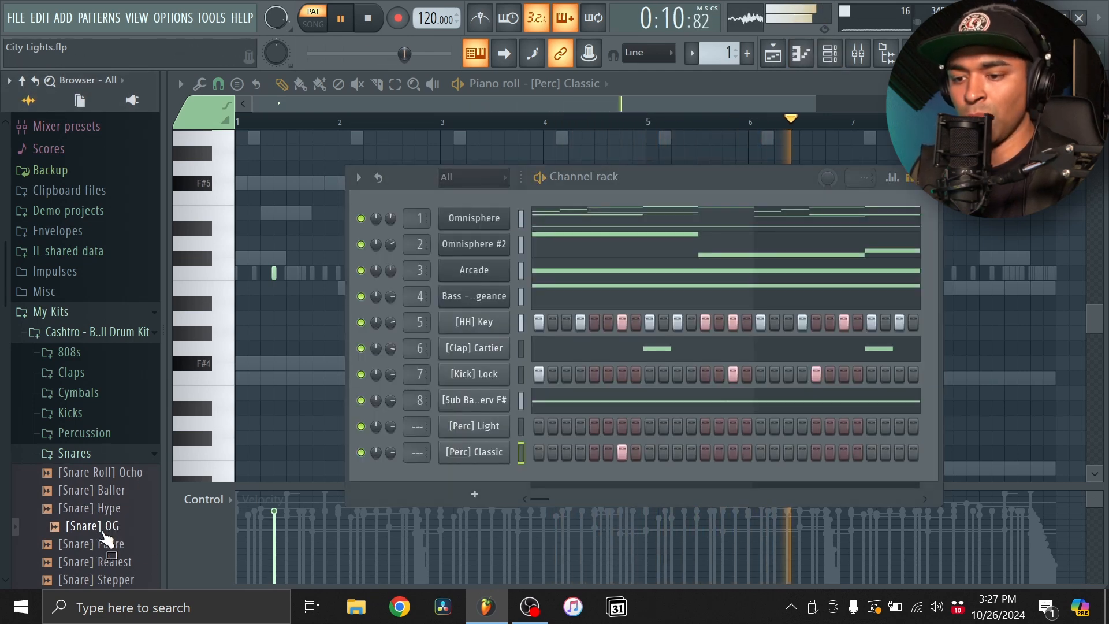
pyautogui.moveTo(312, 477); pyautogui.dragTo(506, 459)
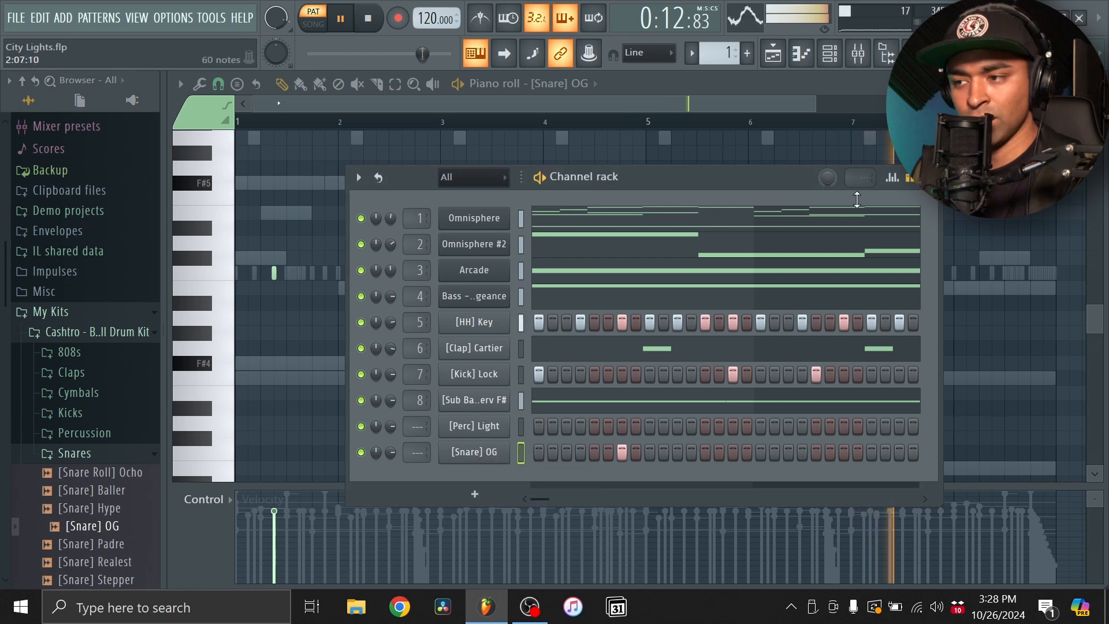
# - Place a [Snare] OG hit on C5 at step 3 of bar 4 and play back from bar 4
pyautogui.click(831, 58)
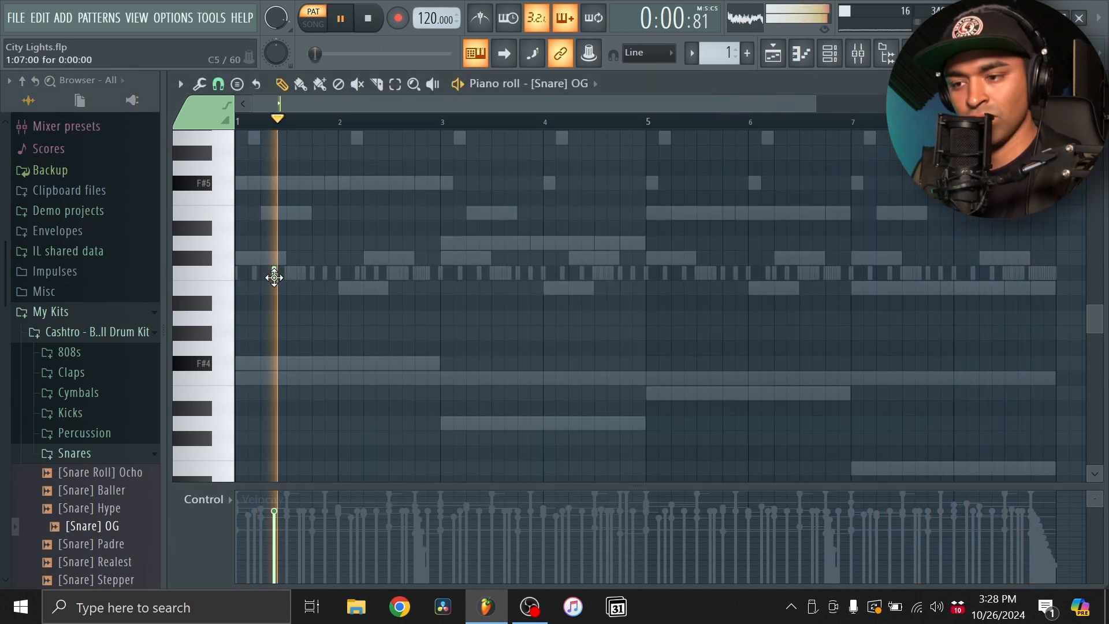
pyautogui.moveTo(498, 278); pyautogui.dragTo(556, 284)
pyautogui.scroll(3, 563, 284)
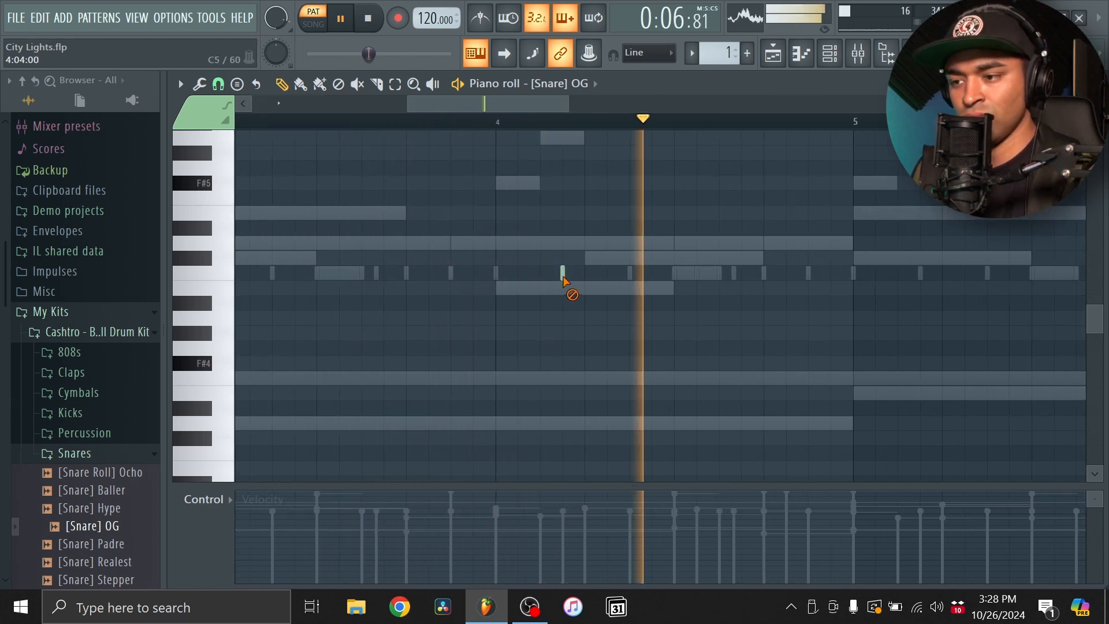
pyautogui.click(548, 276)
pyautogui.click(501, 121)
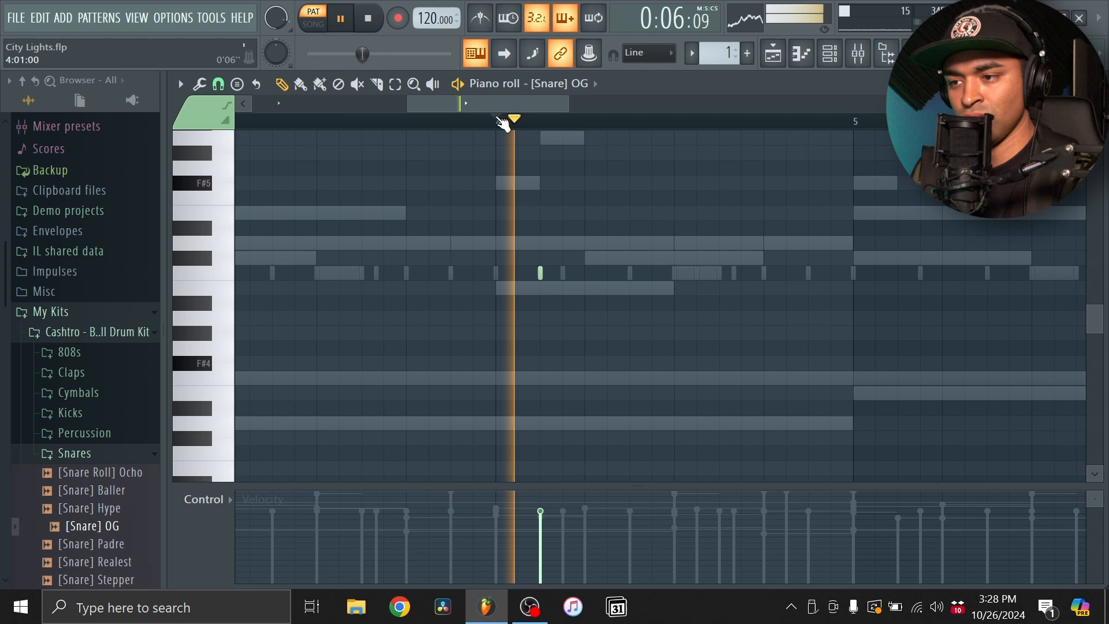
pyautogui.press('space')
pyautogui.press('space')
# - Try [Snare] OG hits on C5 at steps 7 and 8 of bar 4 and remove both
pyautogui.click(630, 273)
pyautogui.click(652, 274)
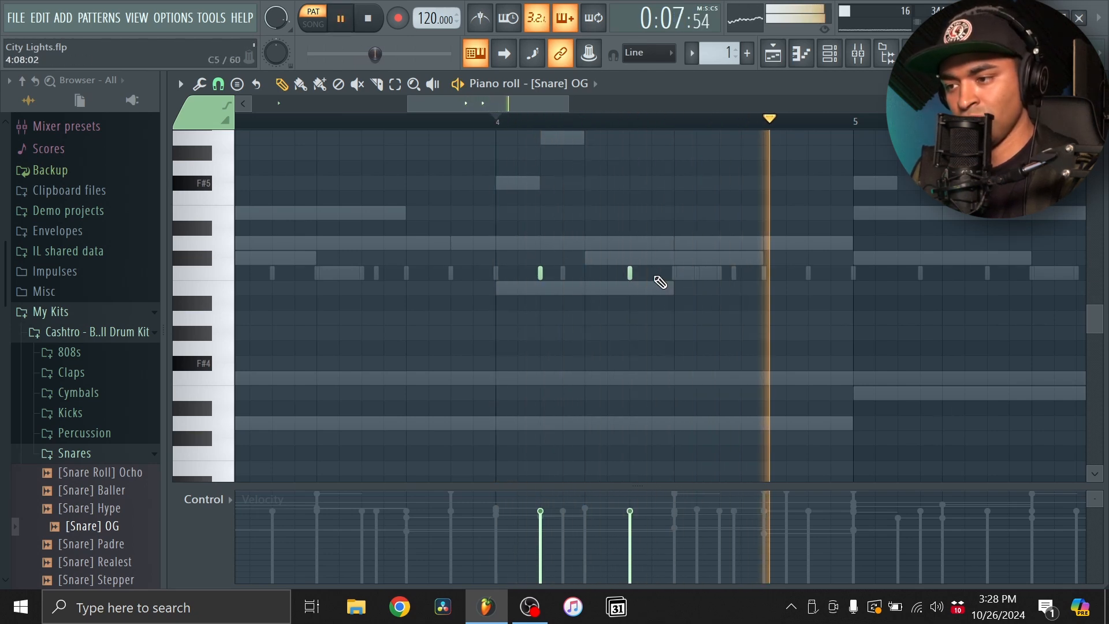
pyautogui.press('space')
pyautogui.press('space')
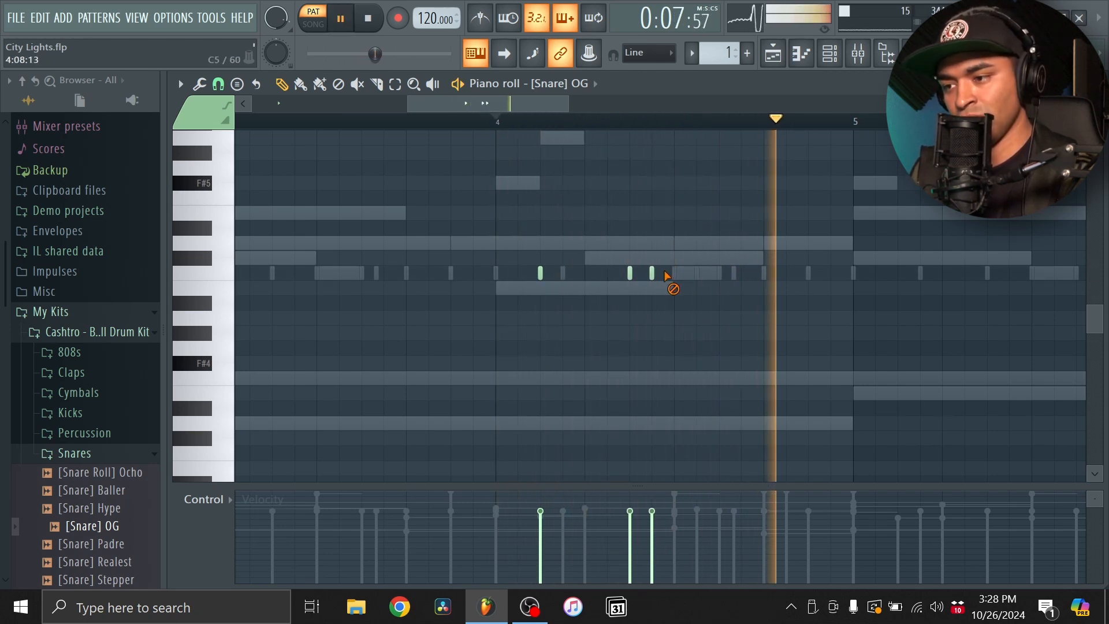
pyautogui.rightClick(652, 274)
pyautogui.rightClick(630, 274)
# - Add [Snare] OG hits on C5 at steps 11, 12 and 15 of bar 4, replaying the bar to check them
pyautogui.press('space')
pyautogui.press('space')
pyautogui.click(719, 273)
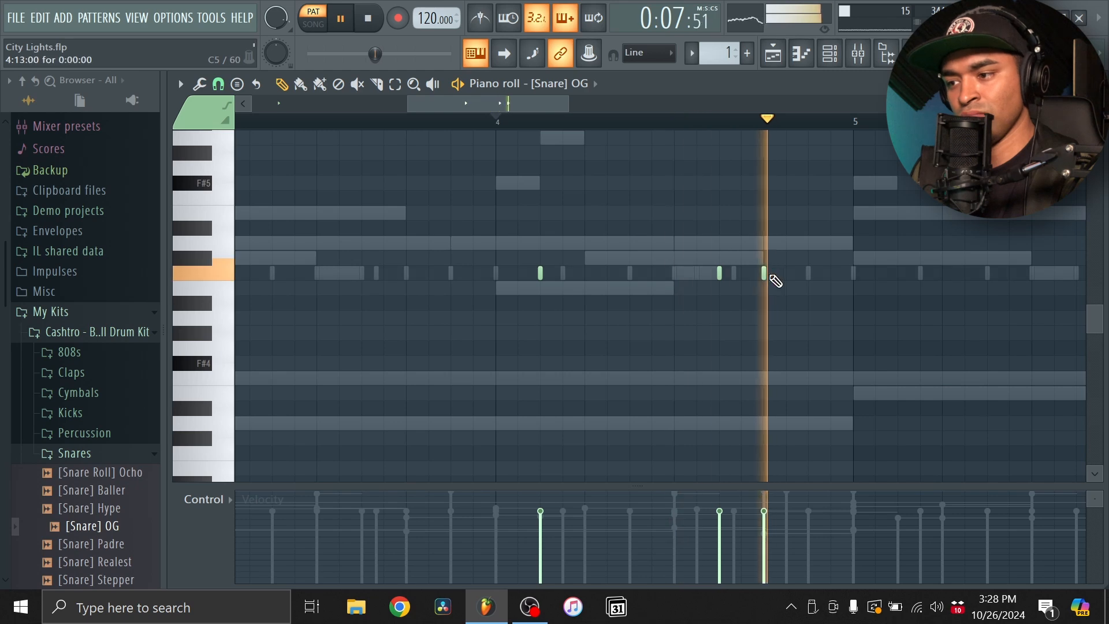
pyautogui.press('space')
pyautogui.press('space')
pyautogui.click(741, 274)
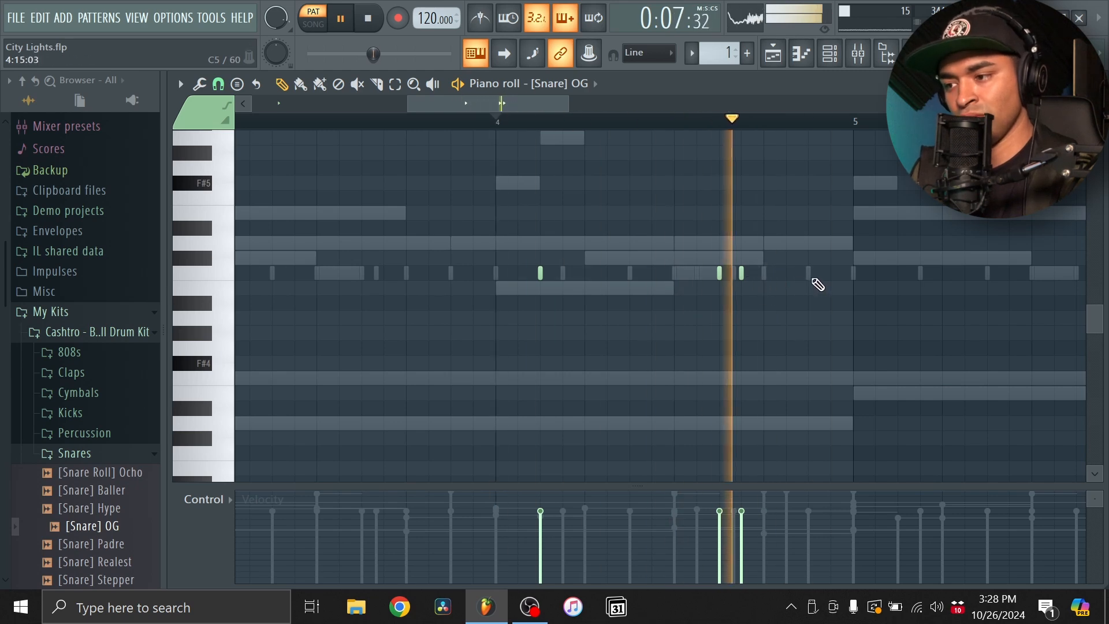
pyautogui.click(808, 273)
pyautogui.scroll(-5, 812, 278)
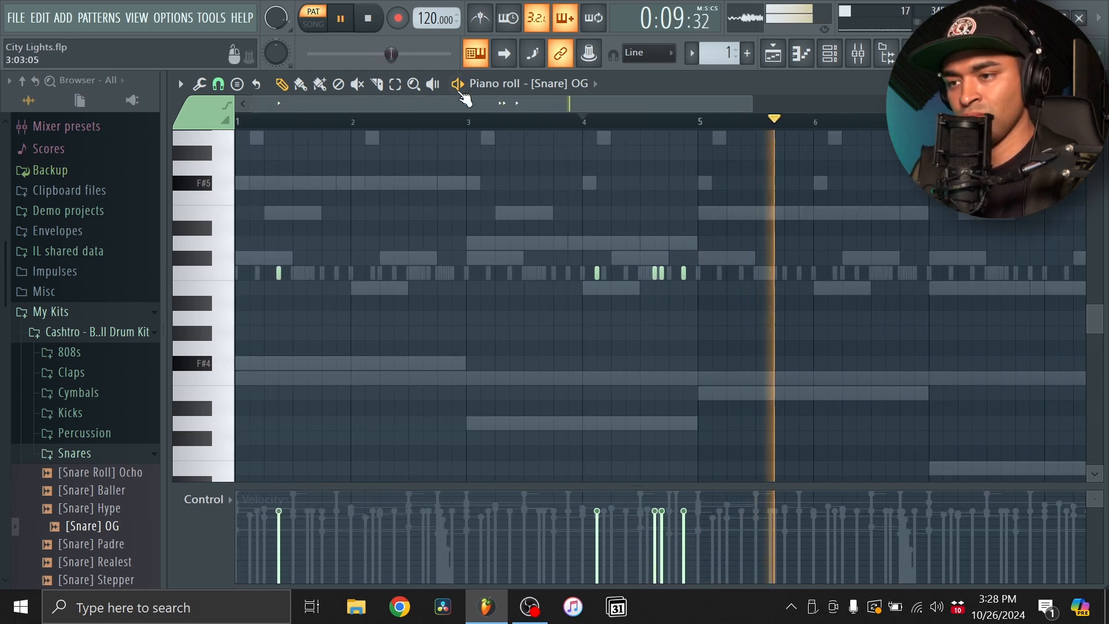
# - Play the pattern from the beginning and delete the [Snare] OG hit at step 3 of bar 4
pyautogui.click(367, 13)
pyautogui.click(367, 13)
pyautogui.press('space')
pyautogui.scroll(-3, 739, 283)
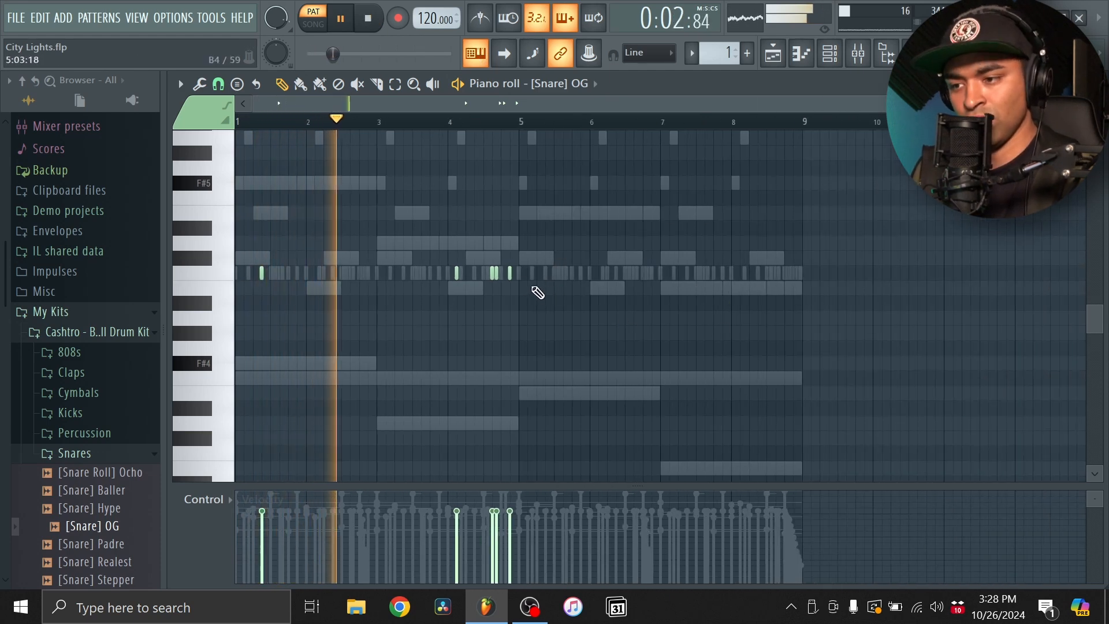
pyautogui.moveTo(564, 307); pyautogui.dragTo(427, 254)
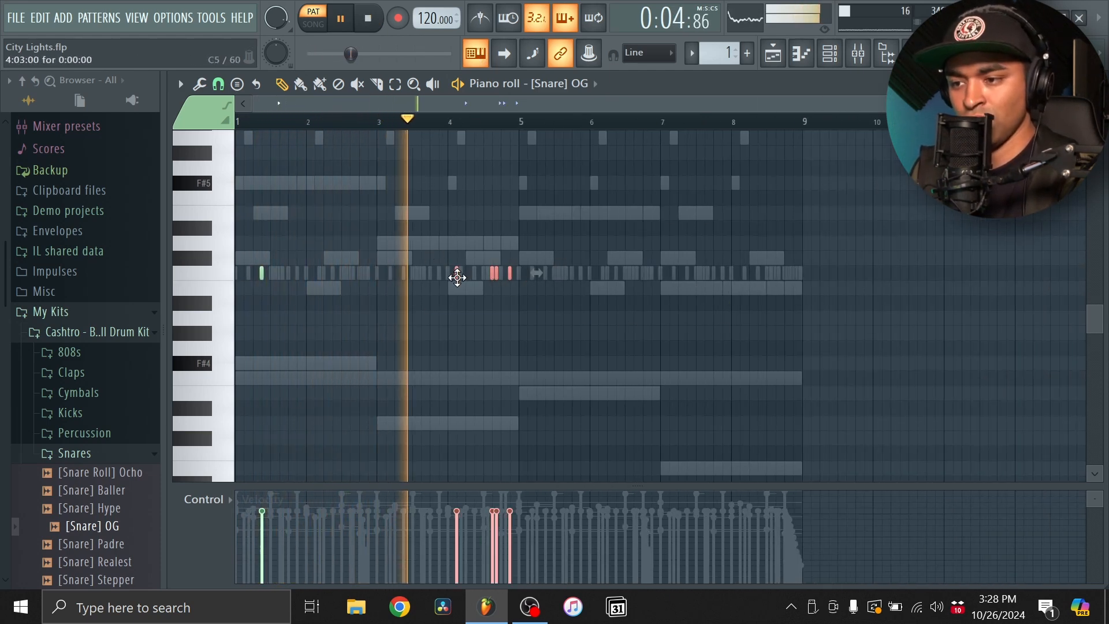
pyautogui.rightClick(443, 298)
pyautogui.rightClick(456, 274)
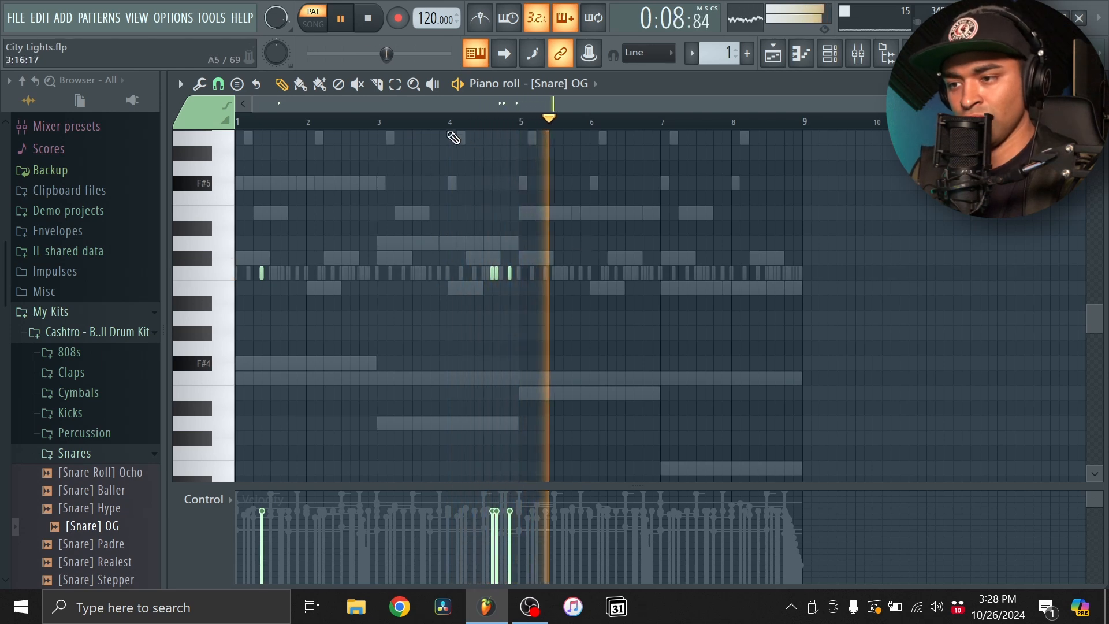
# - Slightly raise the velocity of all [Snare] OG hits in bars 1 and 4 and clear the selection
pyautogui.moveTo(607, 324); pyautogui.dragTo(254, 231)
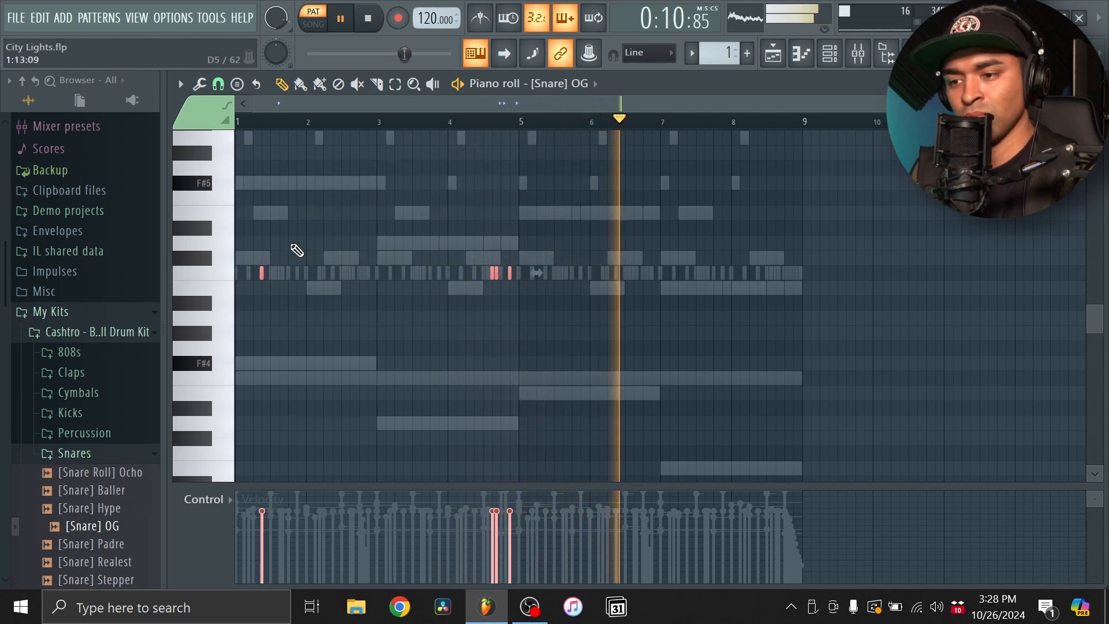
pyautogui.scroll(3, 366, 262)
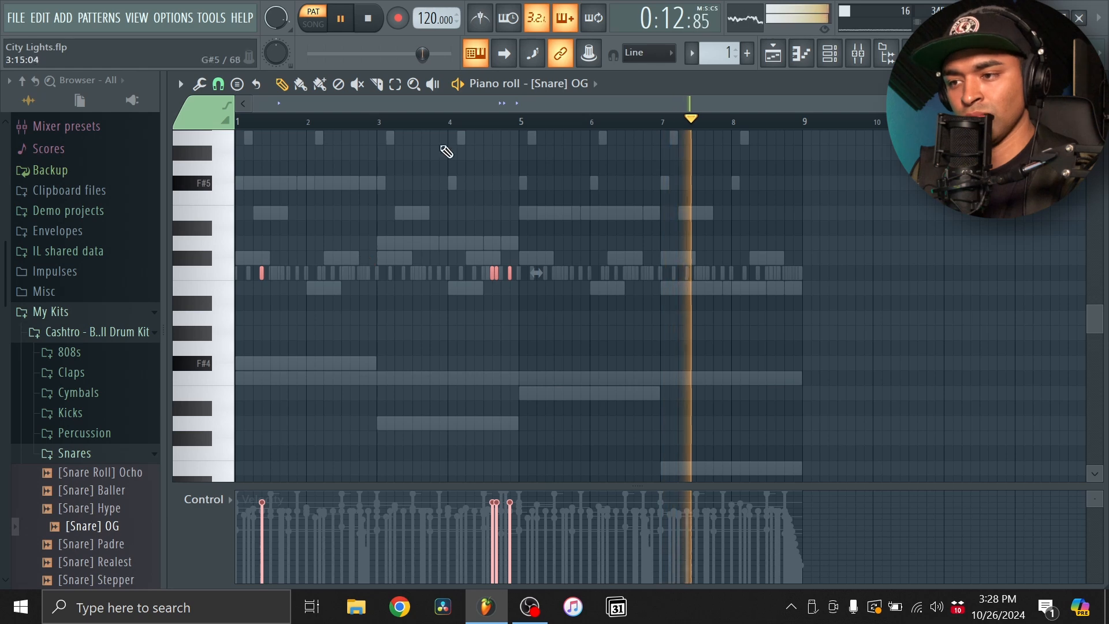
pyautogui.keyDown('ctrl'); pyautogui.click(451, 125); pyautogui.keyUp('ctrl')
pyautogui.click(545, 273)
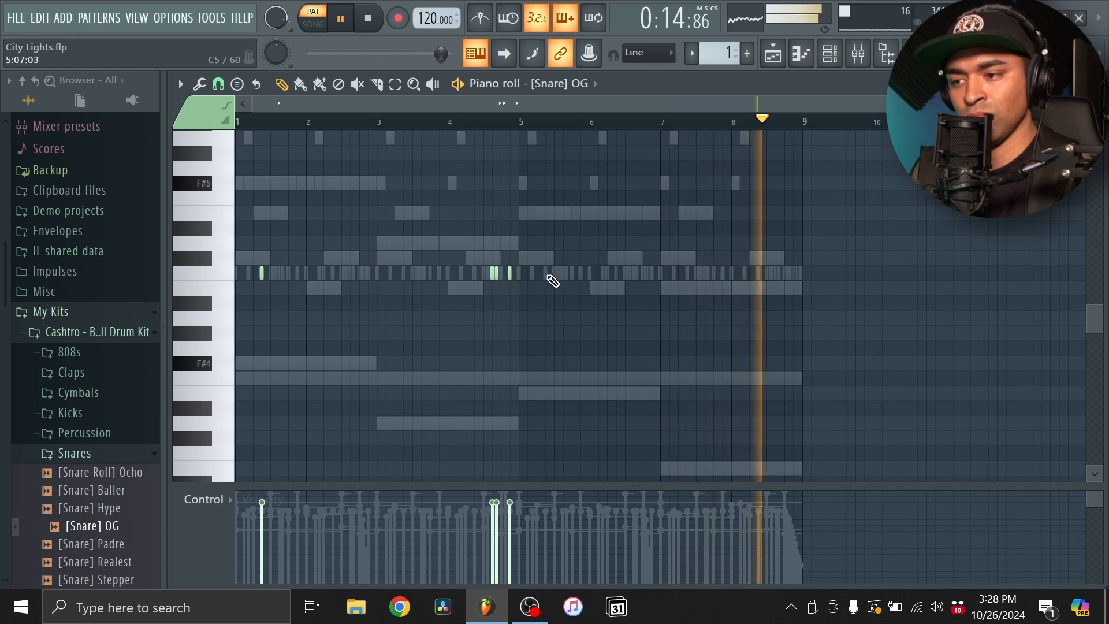